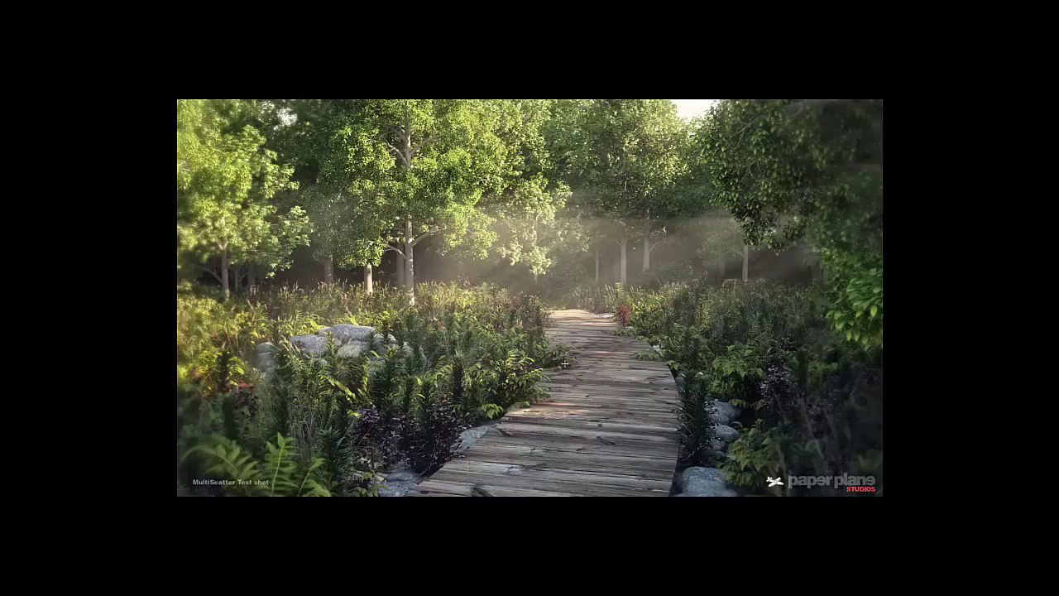
- Switch from the rendered forest image to the forest scene.max file in 3ds Max
key("alt+Tab")
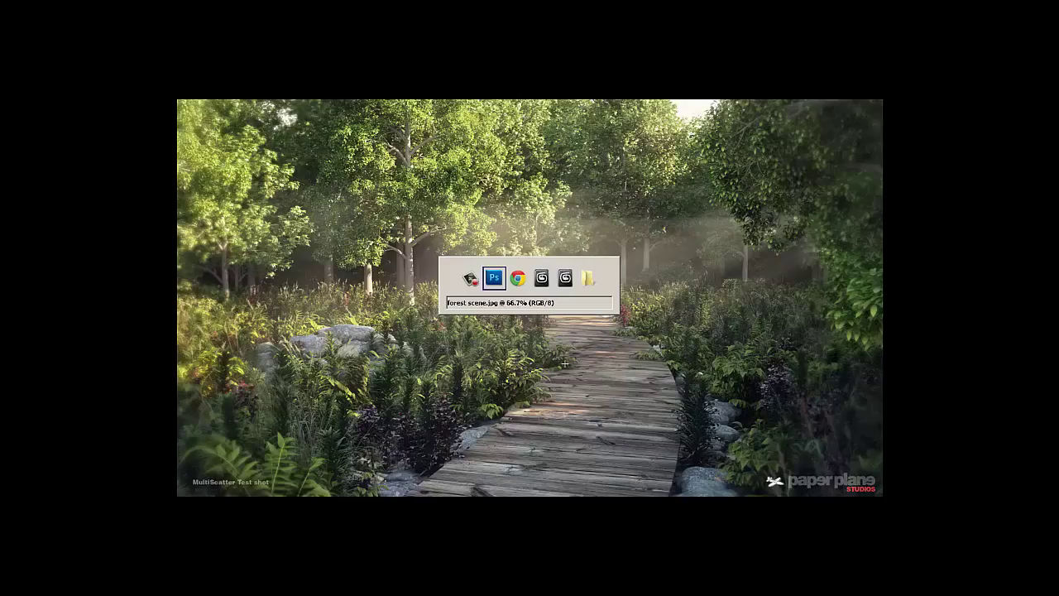
key("Tab")
key("Tab")
key("alt+Tab")
key("Tab")
key("Tab")
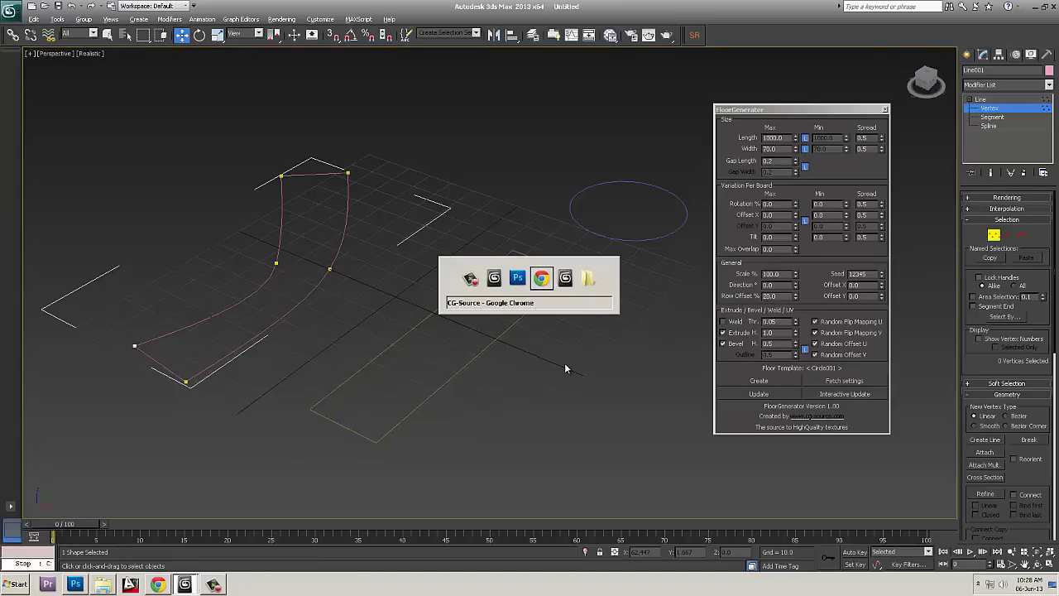
key("Tab")
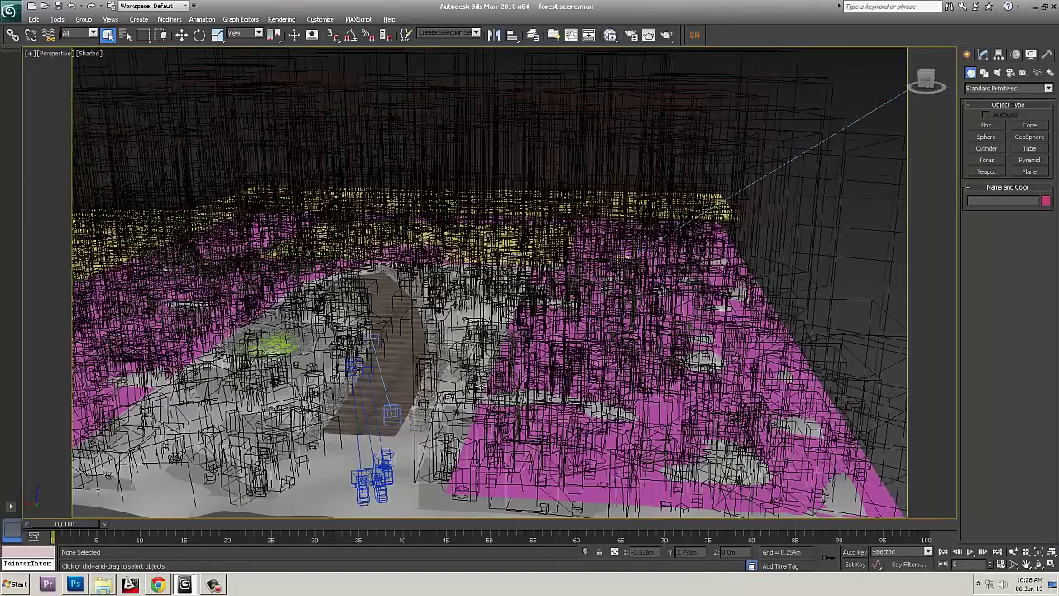
- Examine the wooden boardwalk's planks up close from above and select the boardwalk object
middle_click_drag(481, 386, 431, 331, "alt")
scroll(571, 422, "up", 2)
scroll(509, 415, "up", 4)
middle_click_drag(431, 331, 432, 286)
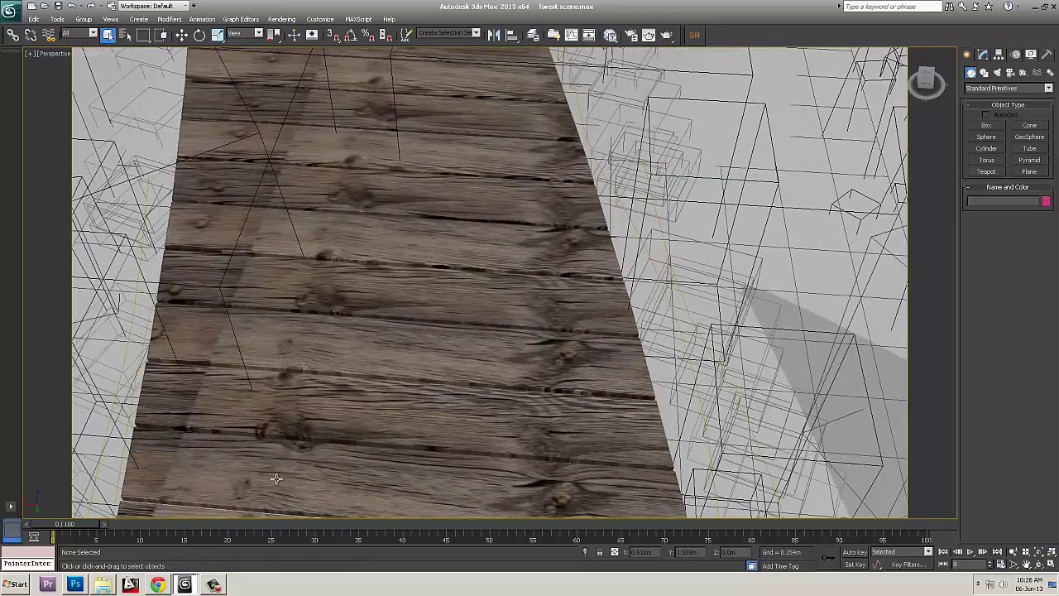
middle_click_drag(386, 405, 351, 7)
scroll(406, 290, "down", 5)
left_click(412, 322)
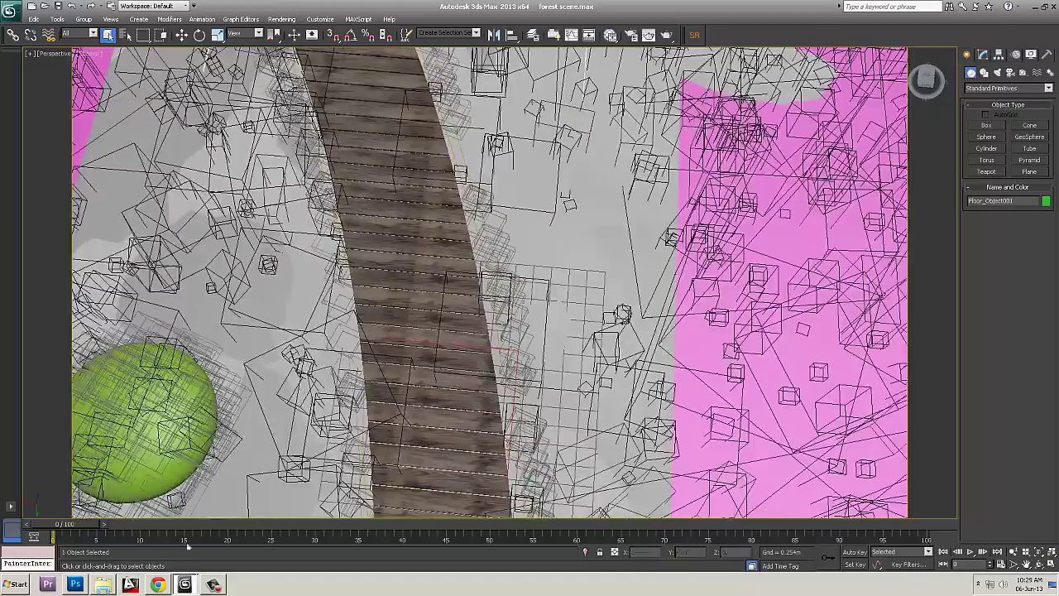
- Switch to Chrome and view the second and third sample floor renders on CG-Source's MultiTexture Map page
left_click(163, 586)
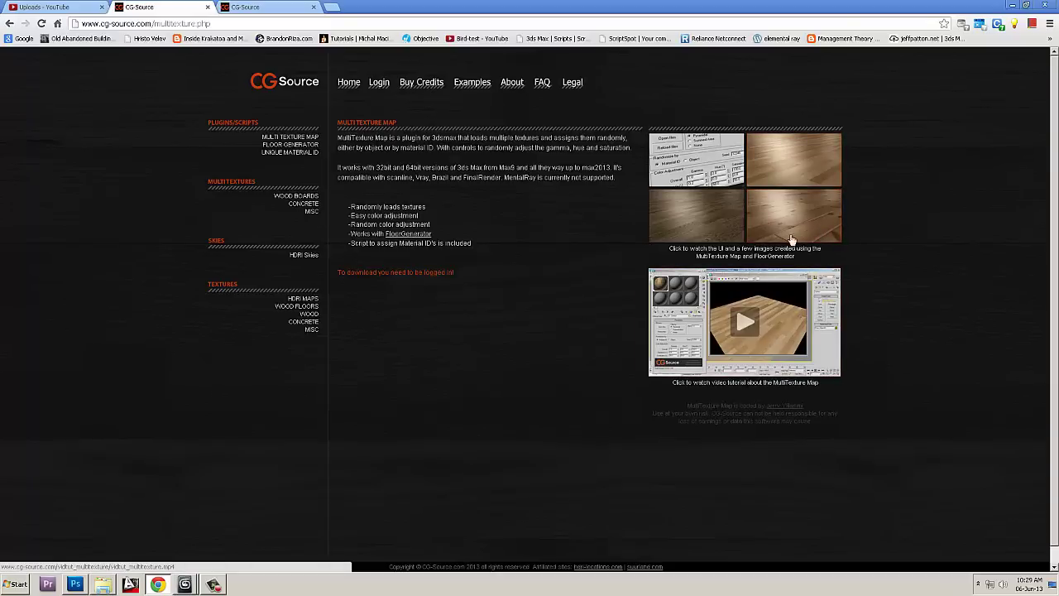
left_click(793, 163)
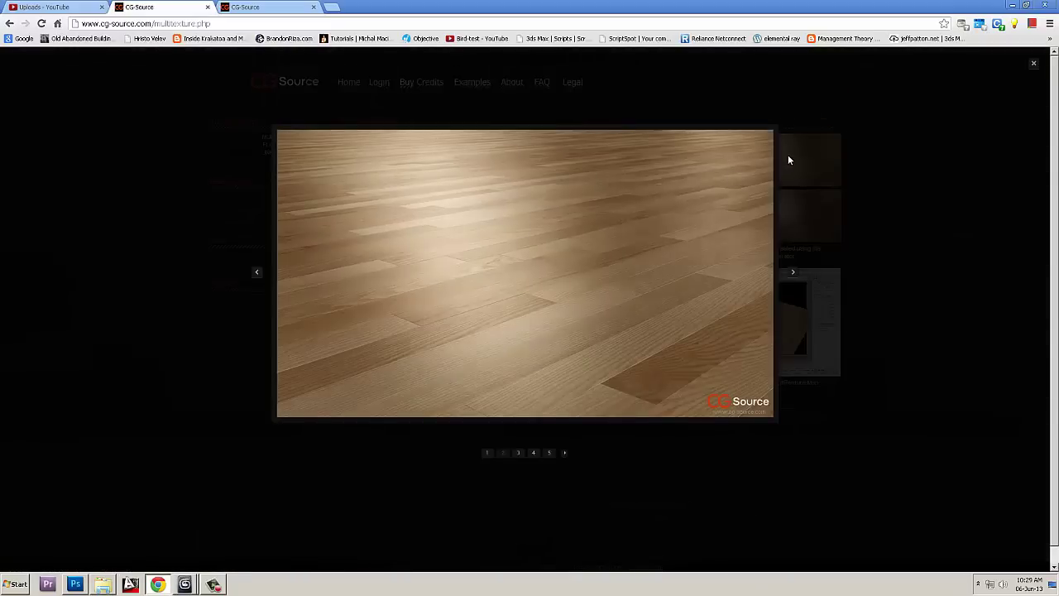
left_click(519, 454)
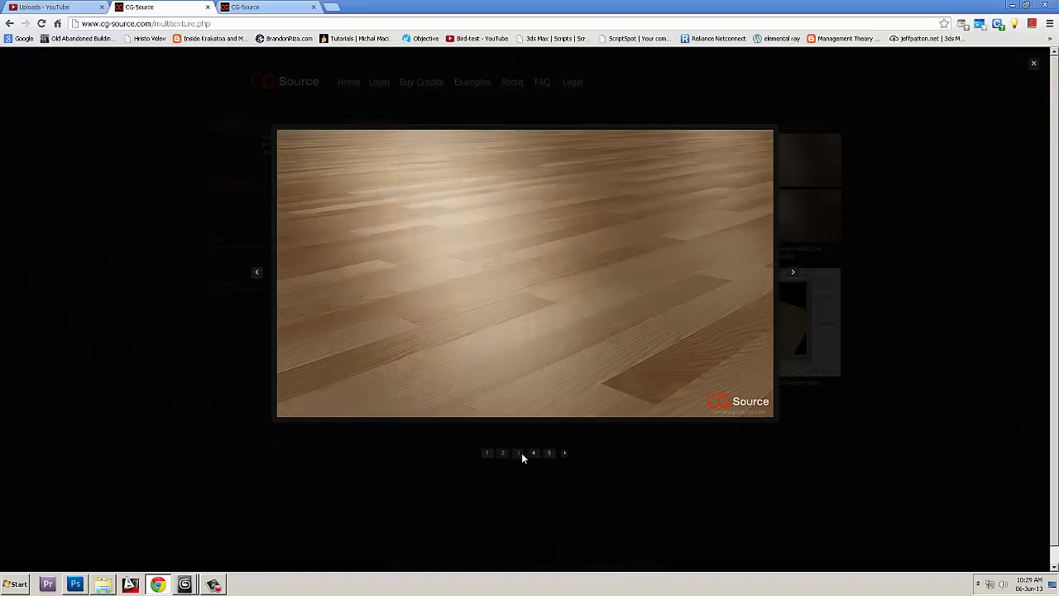
- Switch back to the untitled 3ds Max scene with the path, rectangle and circle splines
left_click(187, 582)
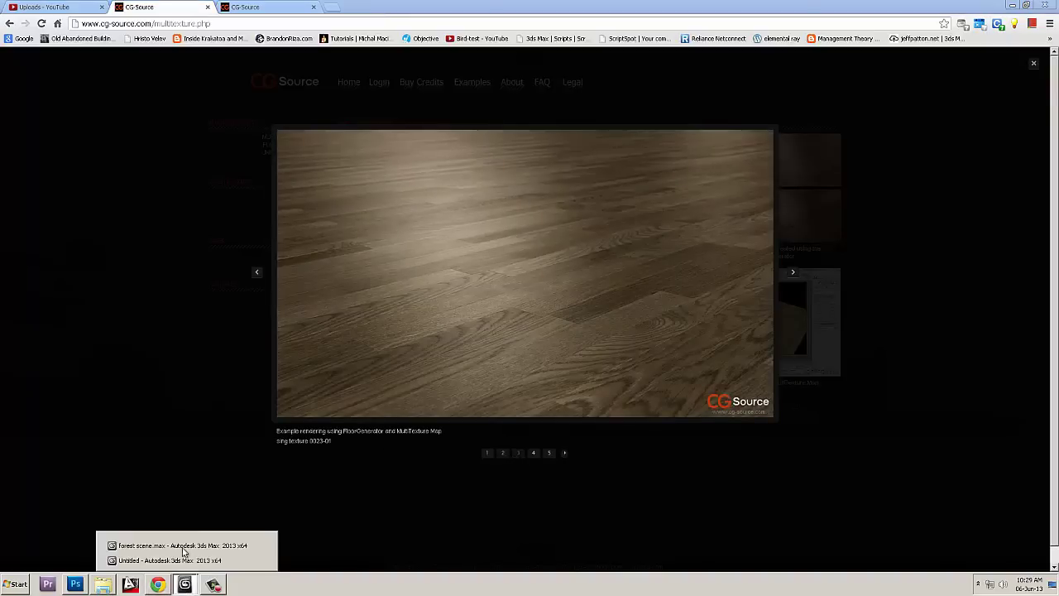
left_click(166, 561)
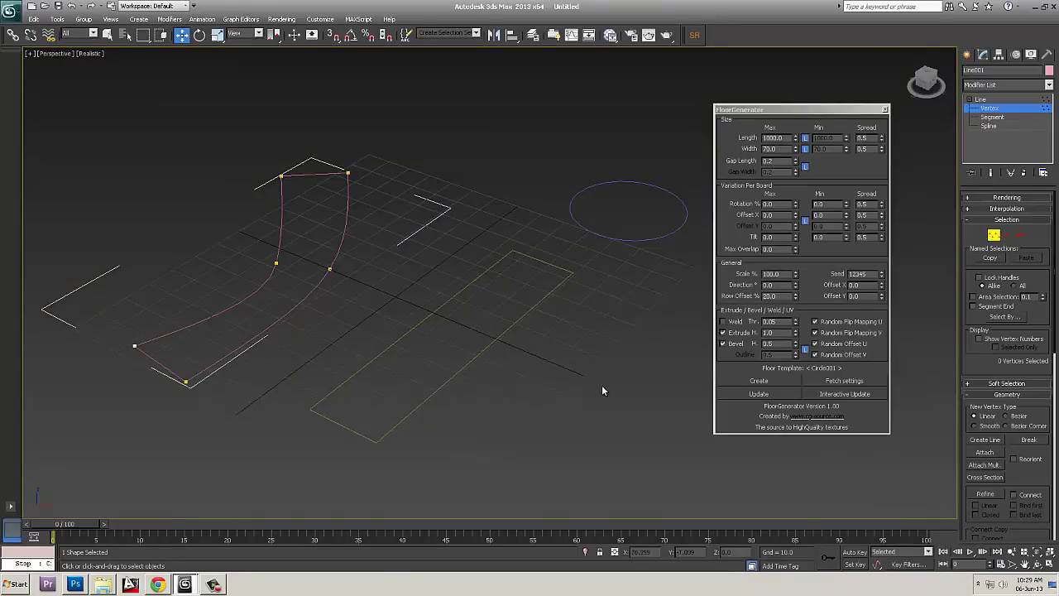
middle_click_drag(646, 374, 579, 248, "alt")
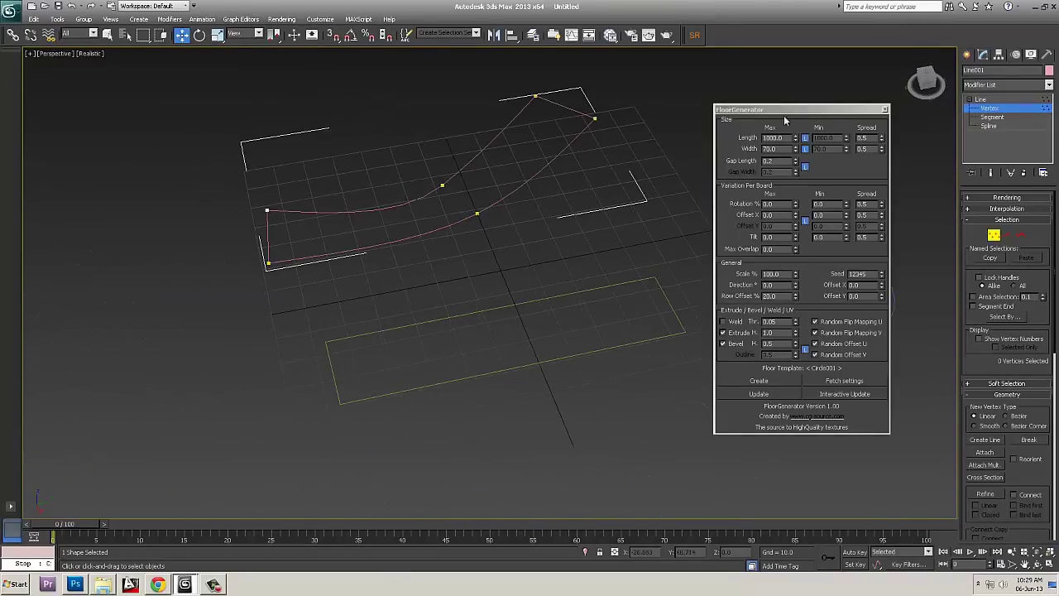
left_click(359, 19)
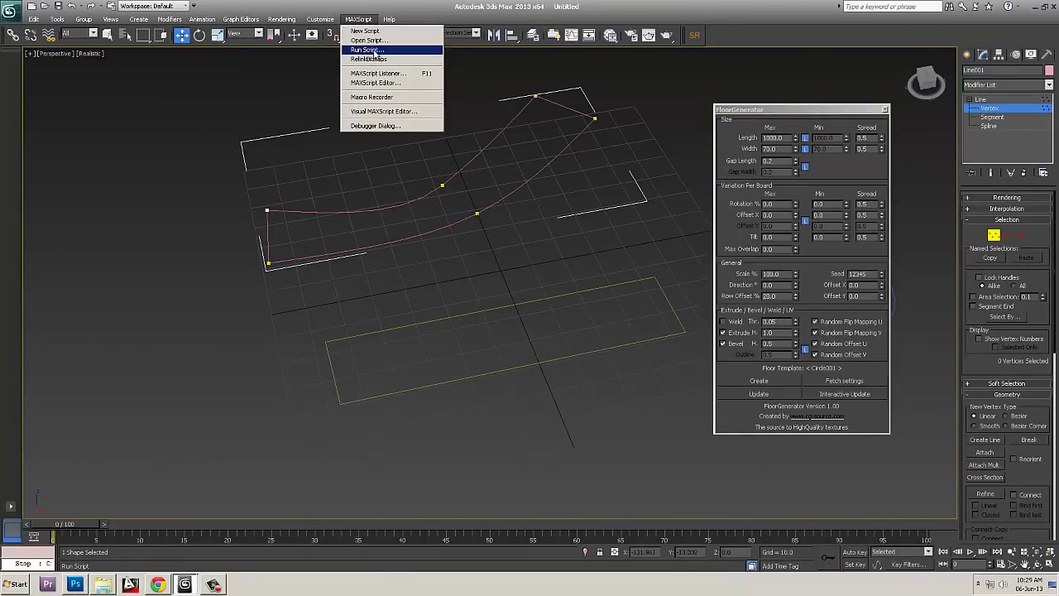
left_click(375, 51)
left_click(353, 76)
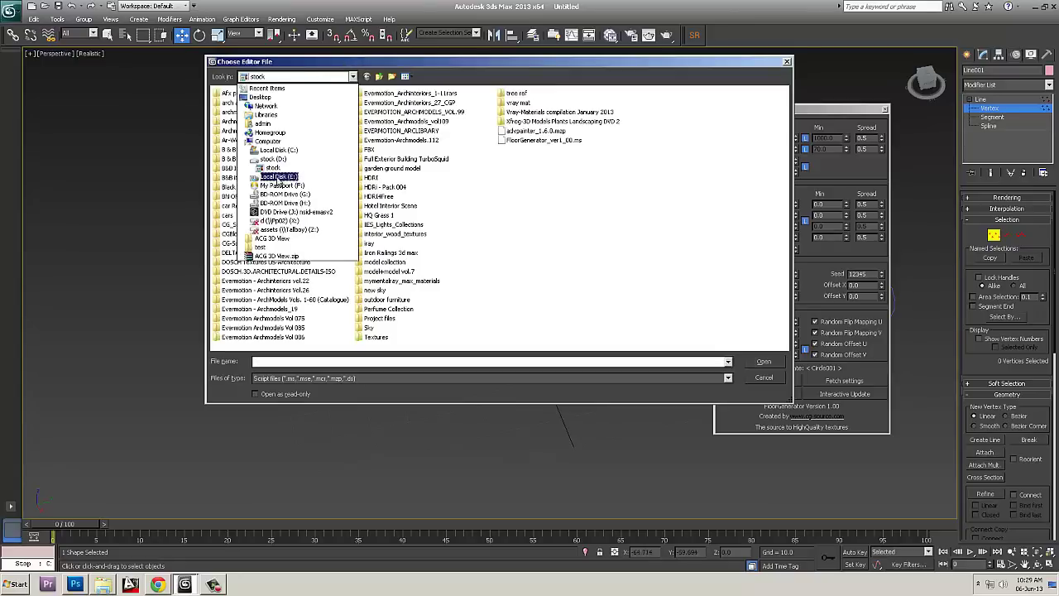
left_click(279, 177)
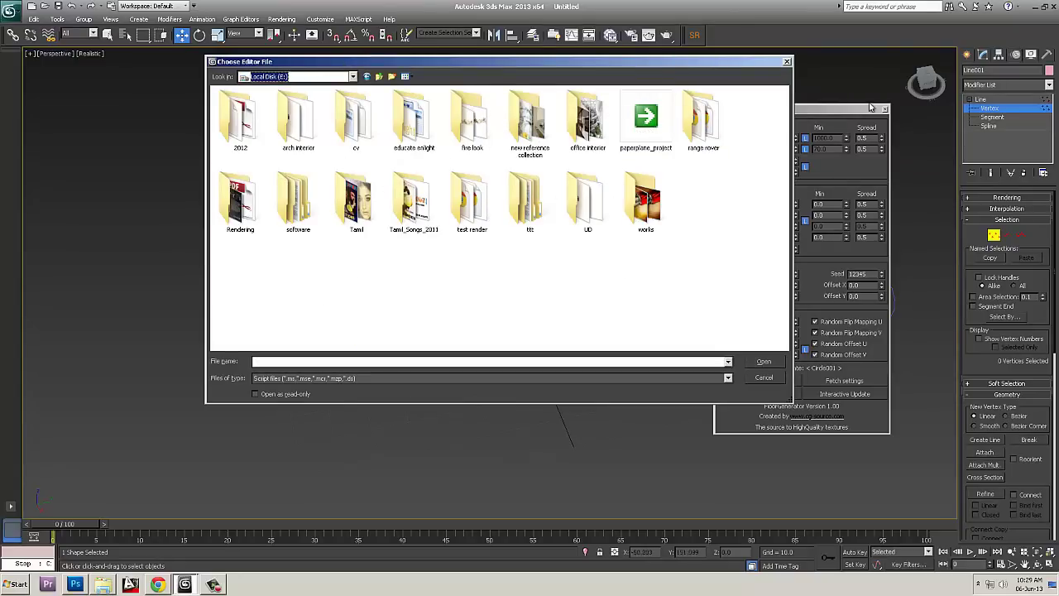
left_click(771, 377)
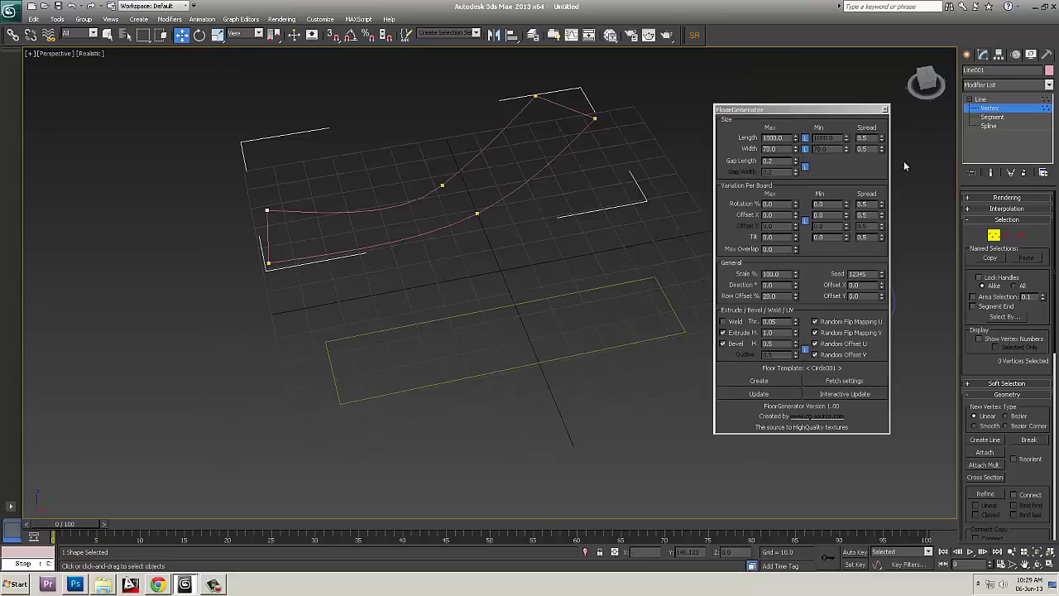
- Close the open FloorGenerator window and browse to the stock (D:) drive for a MAXScript file to run
left_click(885, 109)
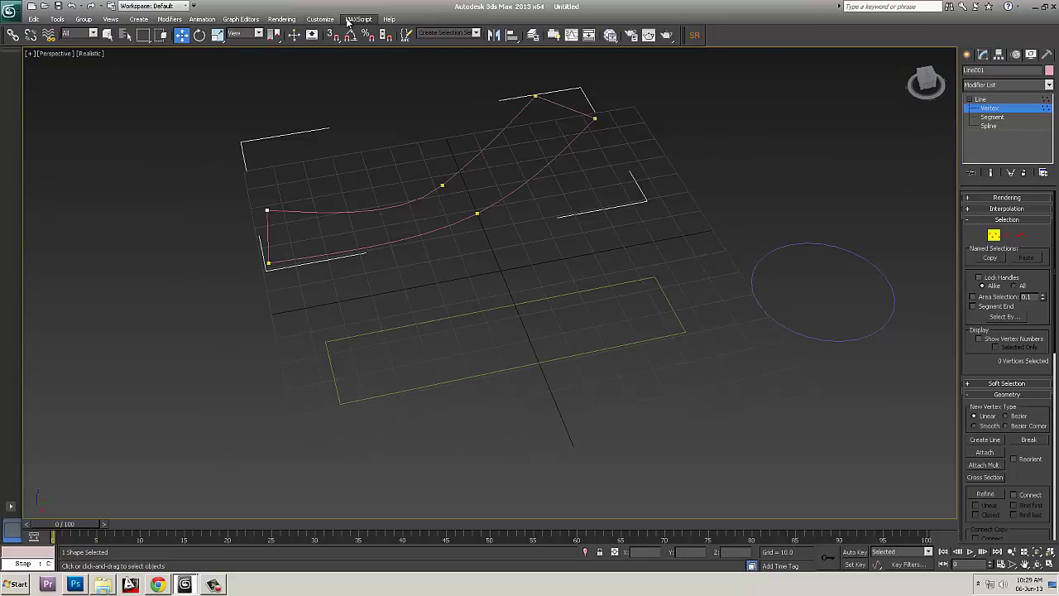
left_click(349, 20)
left_click(388, 51)
left_click(313, 78)
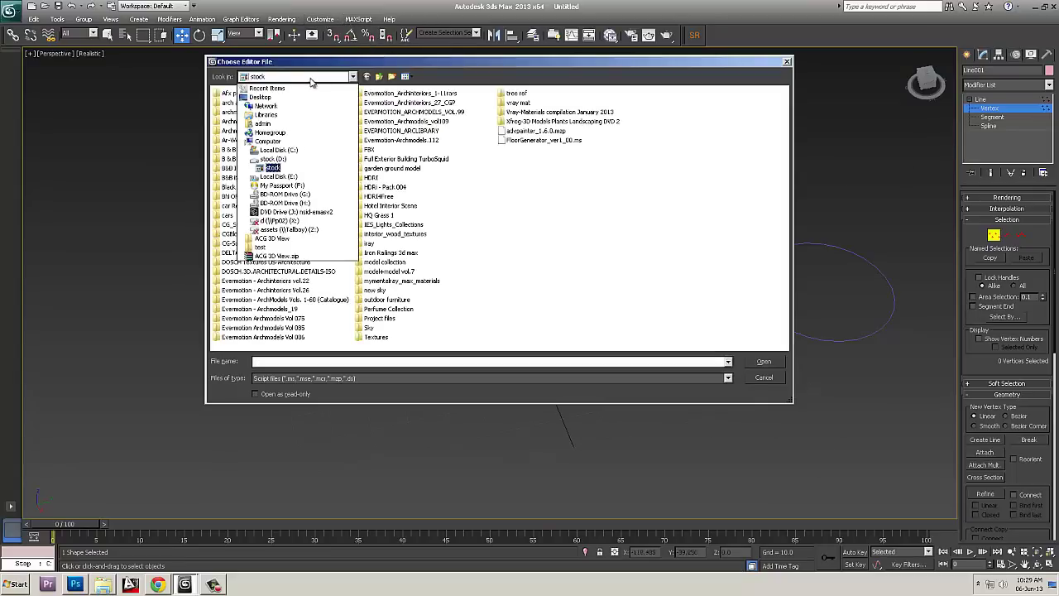
left_click(278, 176)
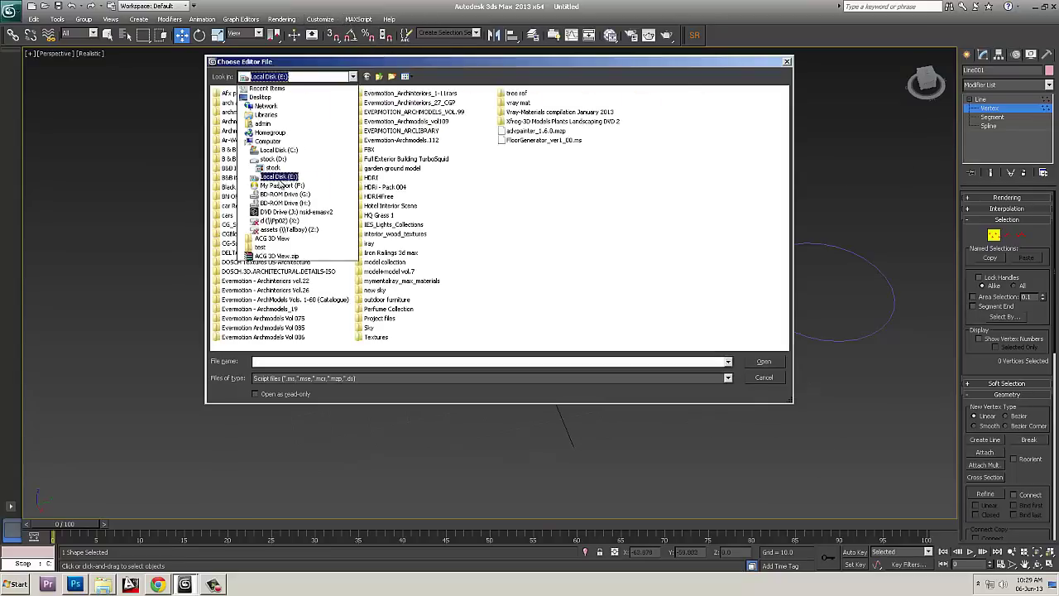
left_click(321, 79)
left_click(289, 164)
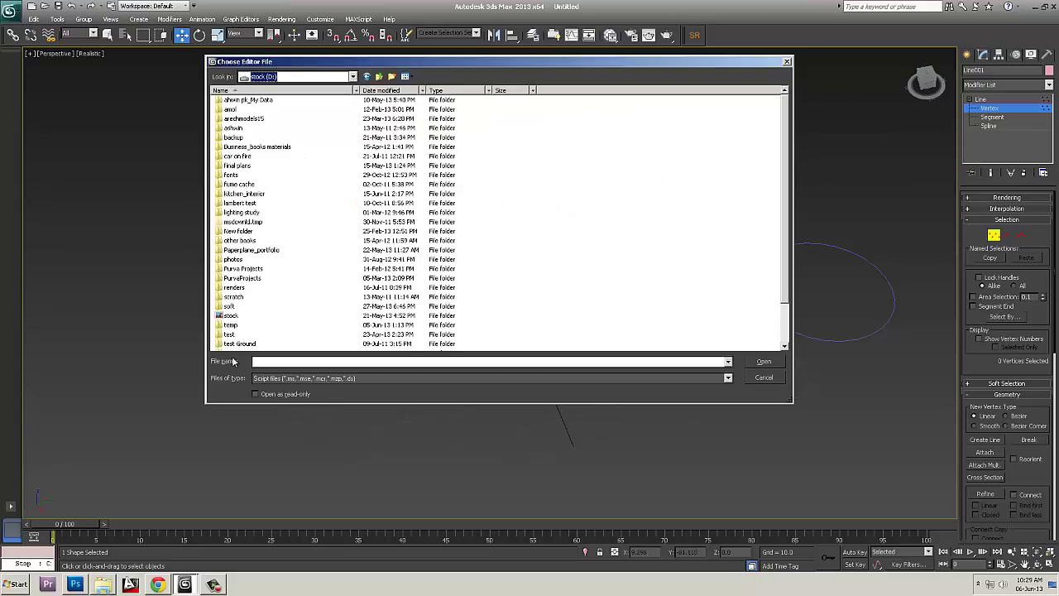
- Run the FloorGenerator script from the forest scene folder inside topics, and place its window beside the splines
left_click(240, 343)
scroll(240, 343, "down", 2)
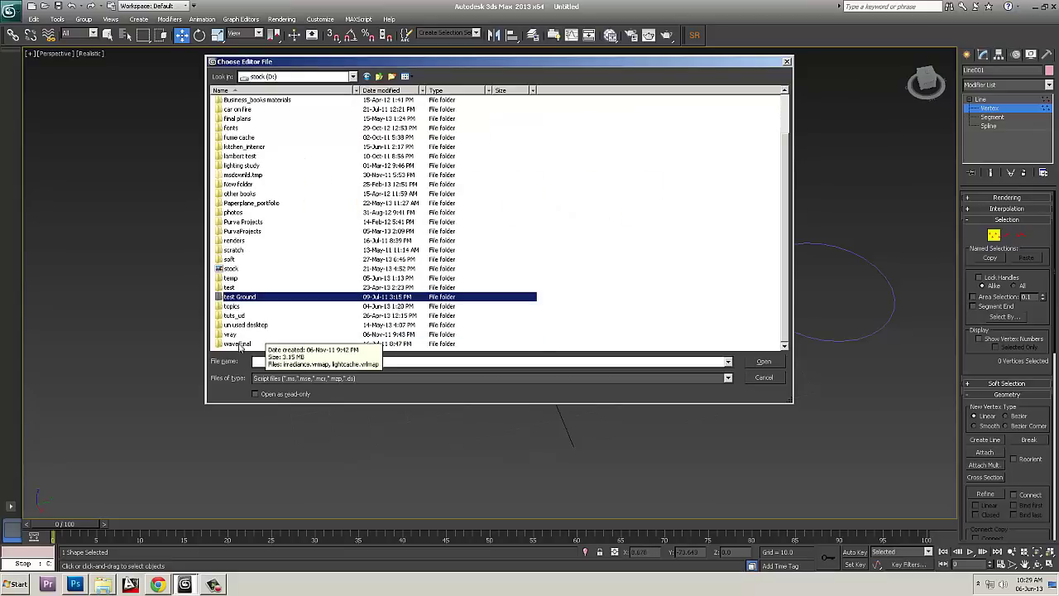
double_click(236, 308)
double_click(242, 105)
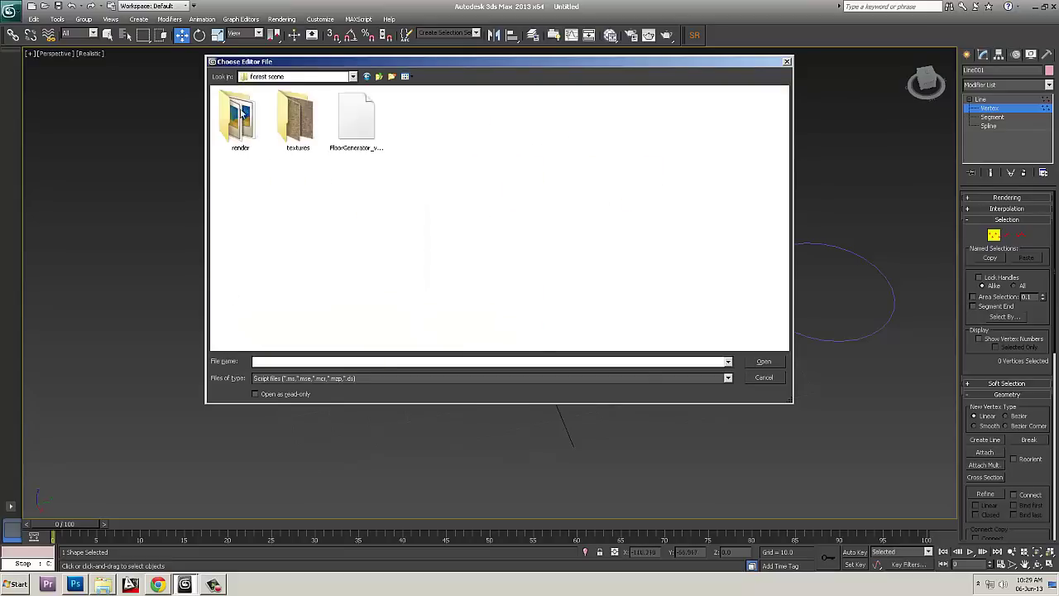
double_click(356, 124)
left_click_drag(513, 126, 781, 98)
- Leave vertex editing, select the rectangle spline and create a floor from it with FloorGenerator
middle_click_drag(549, 422, 465, 285, "alt")
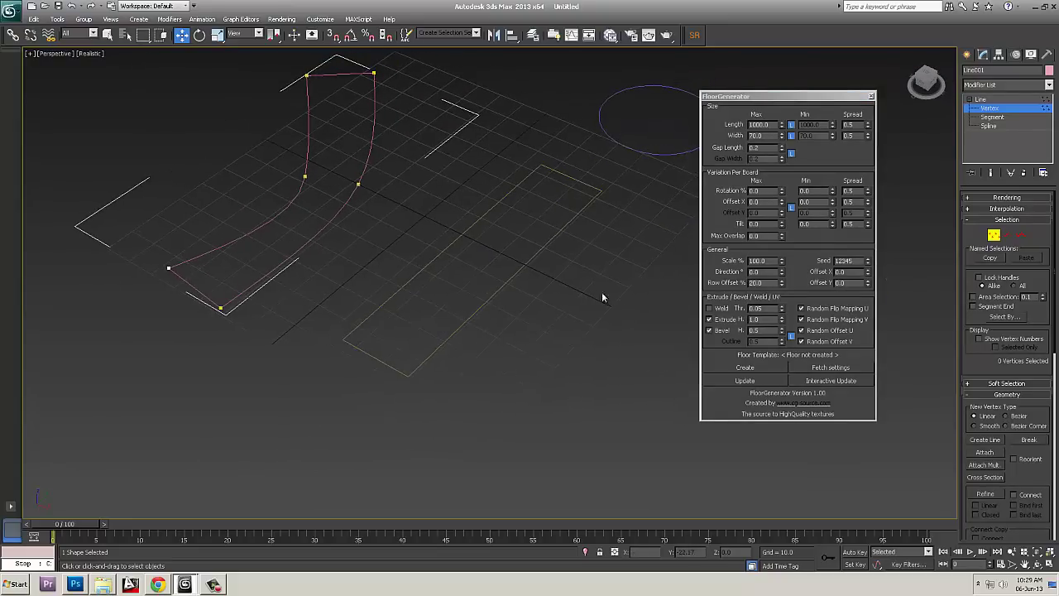
key("1")
left_click(526, 262)
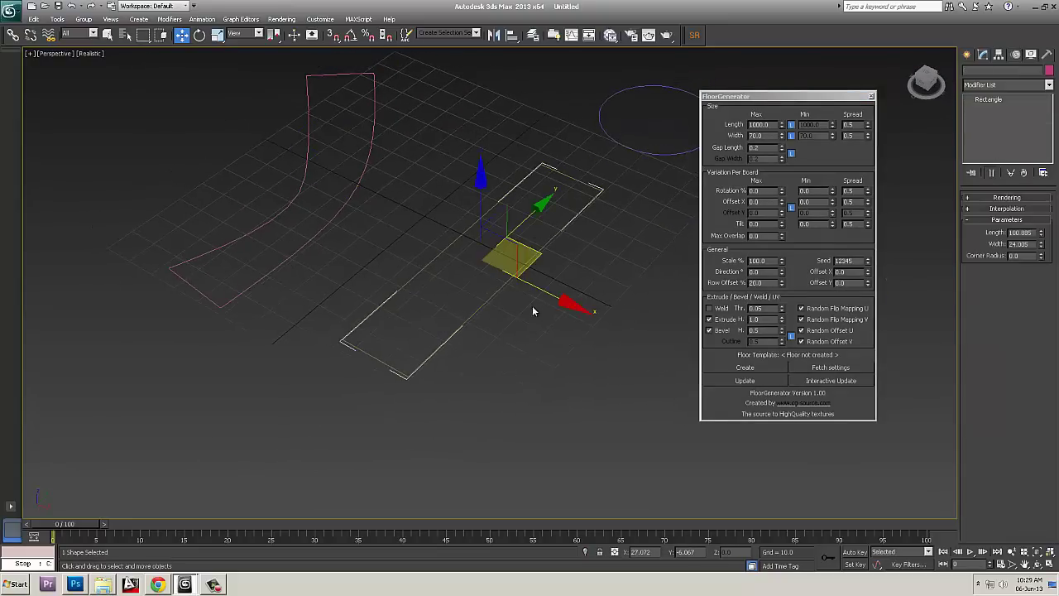
left_click(745, 368)
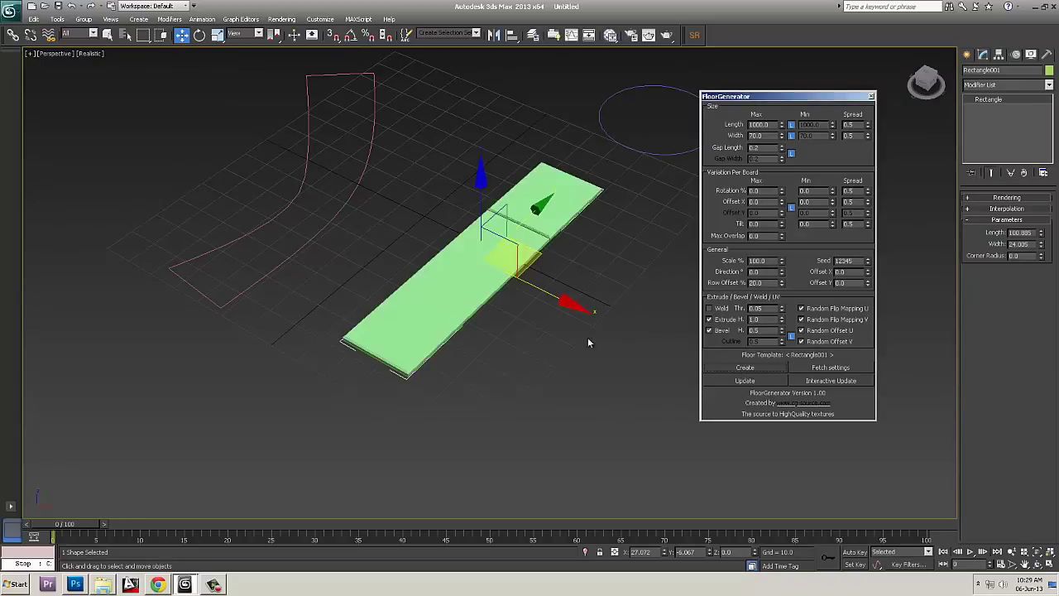
middle_click_drag(588, 336, 586, 269, "alt")
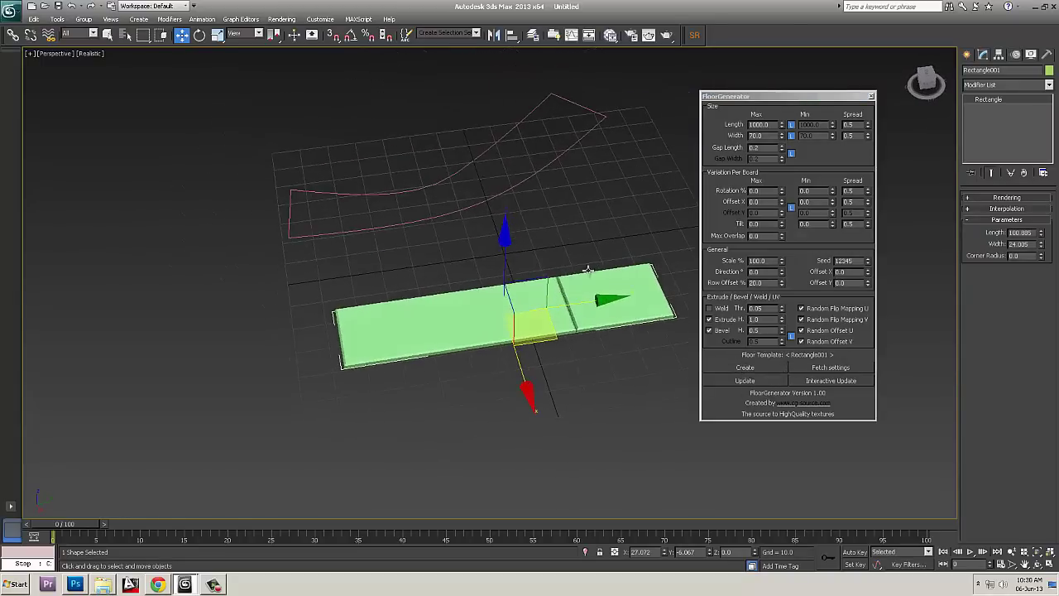
- Set the maximum board length to 50 and width to 10, updating the rectangular floor
double_click(764, 124)
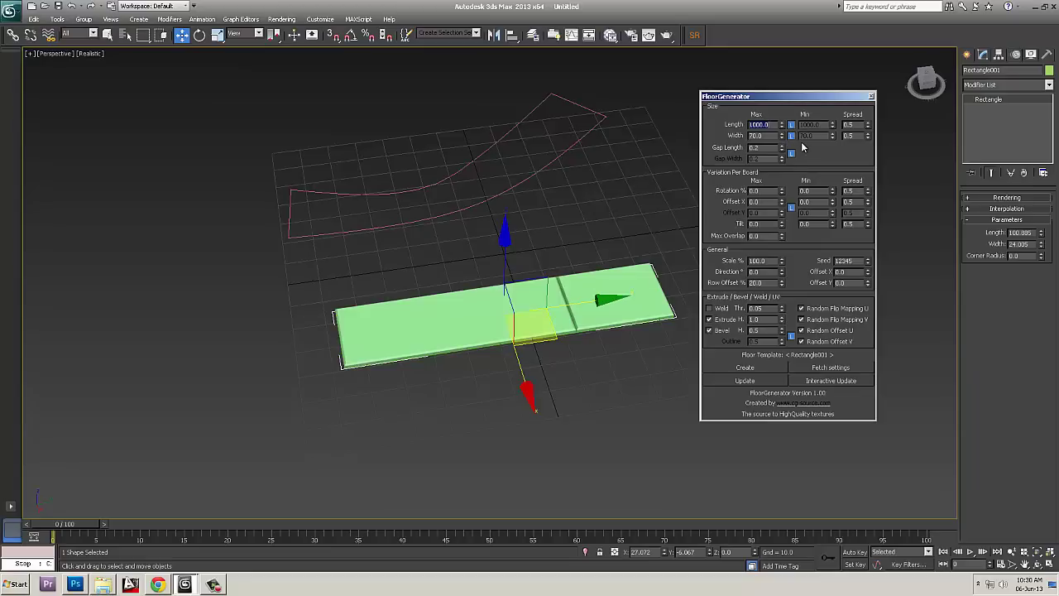
type("50")
key("Return")
left_click(747, 380)
double_click(757, 135)
left_click(770, 381)
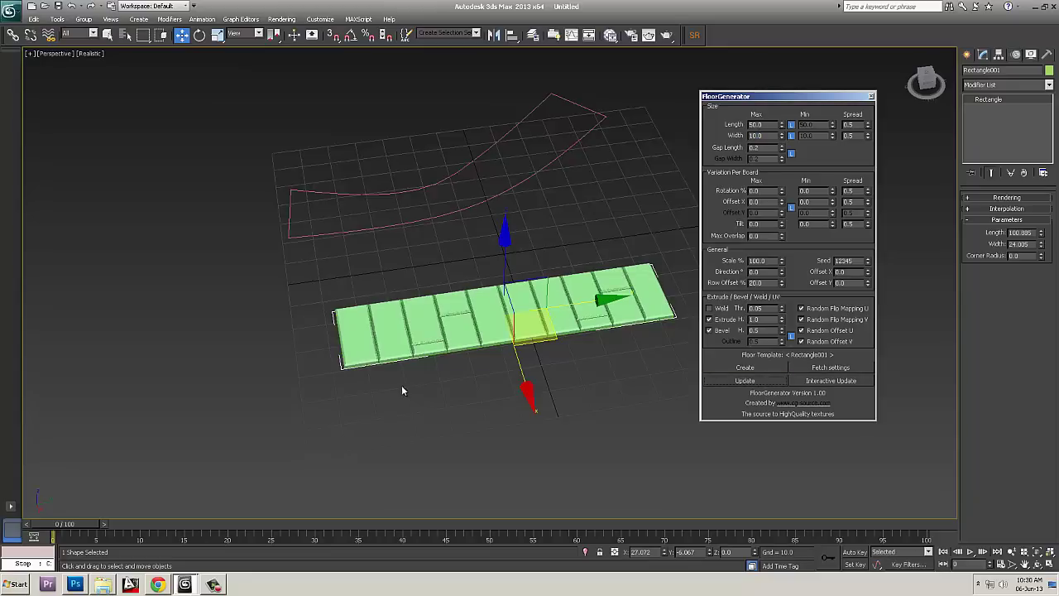
middle_click_drag(401, 385, 563, 372, "alt")
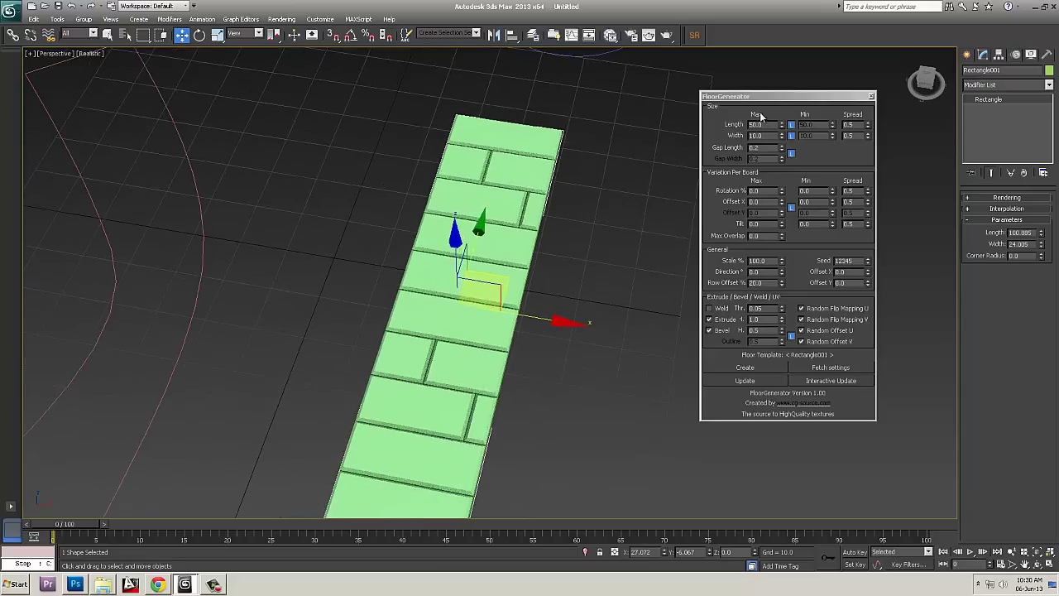
- Set the maximum board length to 100 and update the rectangular floor
double_click(765, 125)
type("100")
key("Return")
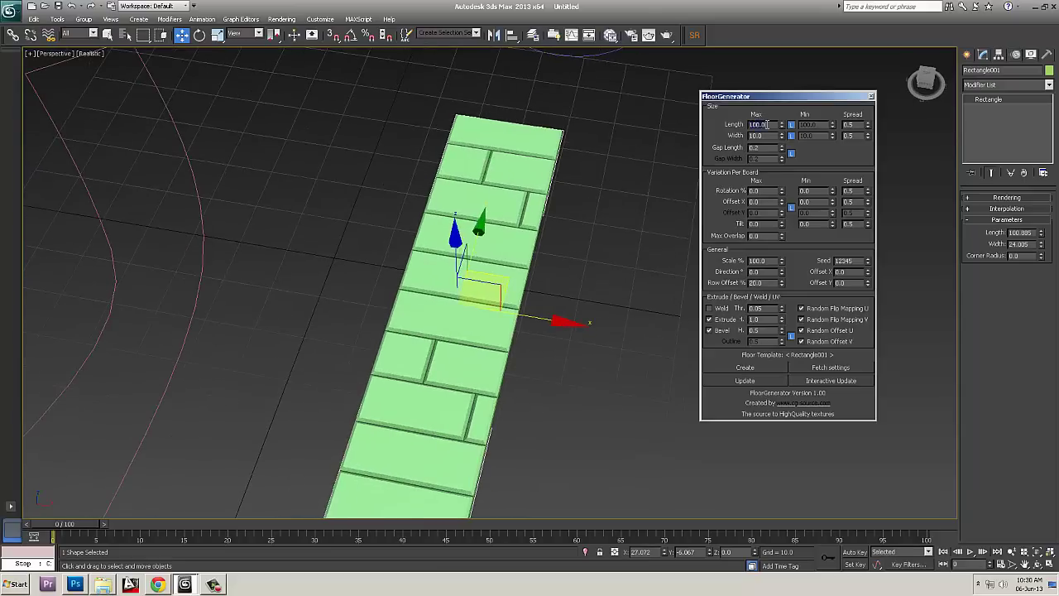
left_click(761, 383)
middle_click_drag(585, 400, 681, 396, "alt")
- Set the maximum board length to 15 and update the rectangular floor
double_click(768, 124)
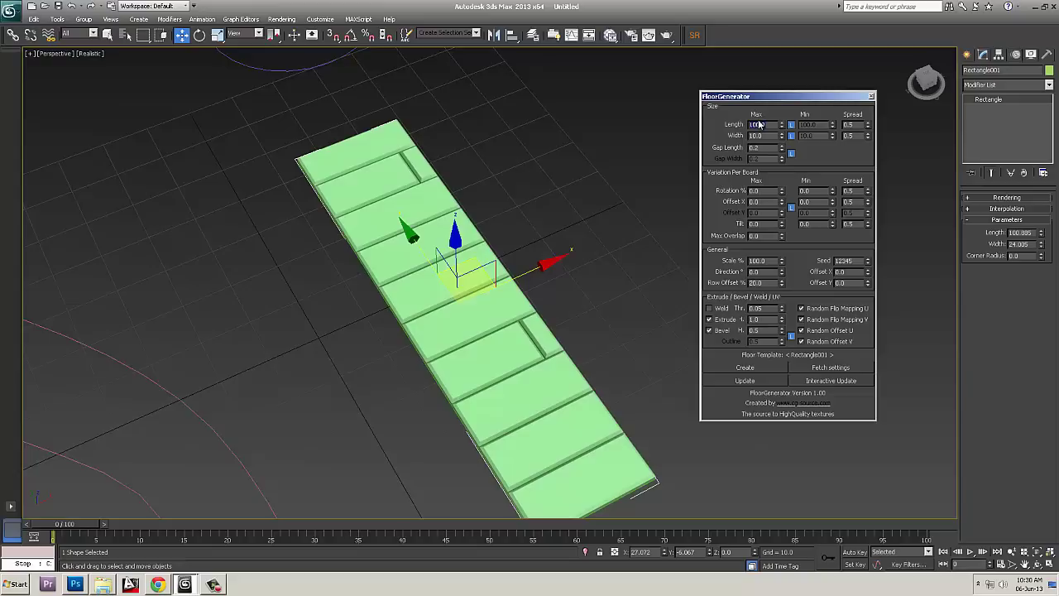
type("15")
left_click(748, 380)
- Set the boards' extrude height and bevel height to 0.2 each, update the floor and deselect it
middle_click_drag(579, 373, 496, 306, "alt")
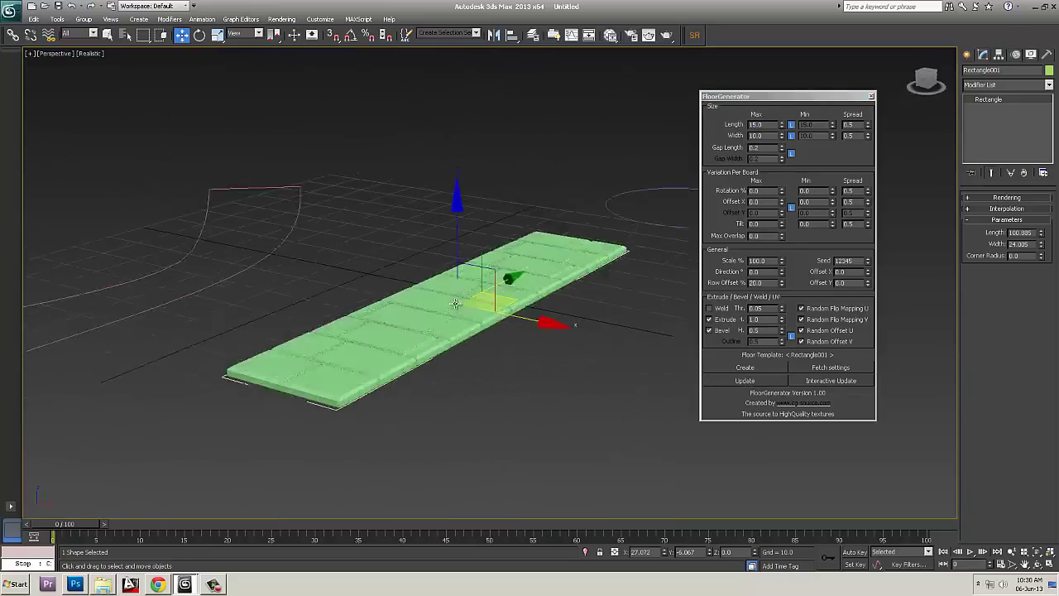
scroll(497, 331, "up", 4)
middle_click_drag(371, 389, 447, 340)
left_click(765, 319)
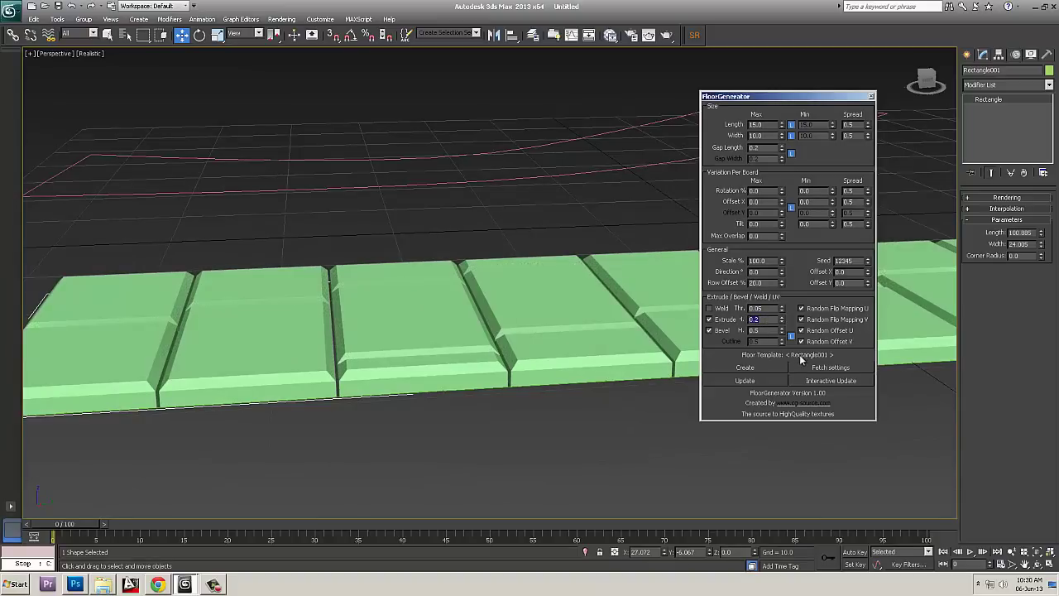
left_click(767, 331)
left_click(745, 380)
middle_click_drag(679, 389, 260, 352, "alt")
scroll(313, 354, "down", 4)
left_click(402, 376)
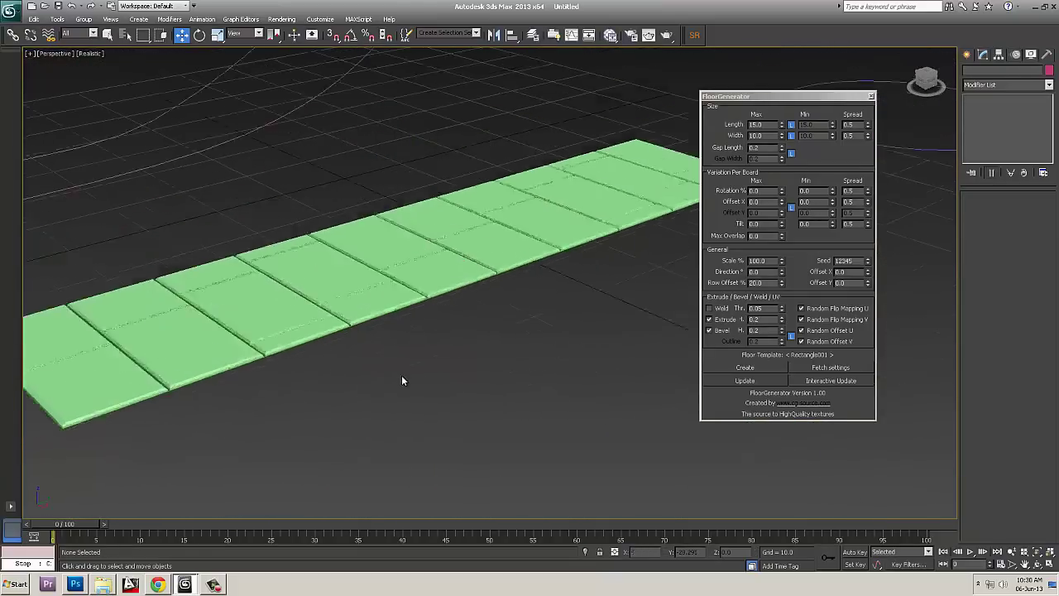
middle_click_drag(402, 377, 452, 342, "alt")
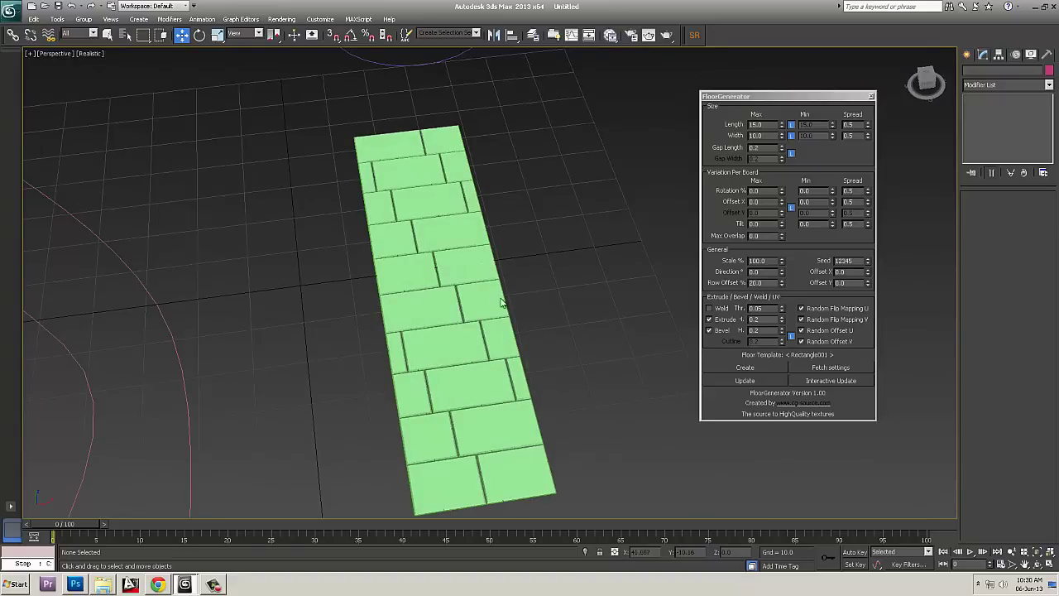
scroll(486, 290, "down", 4)
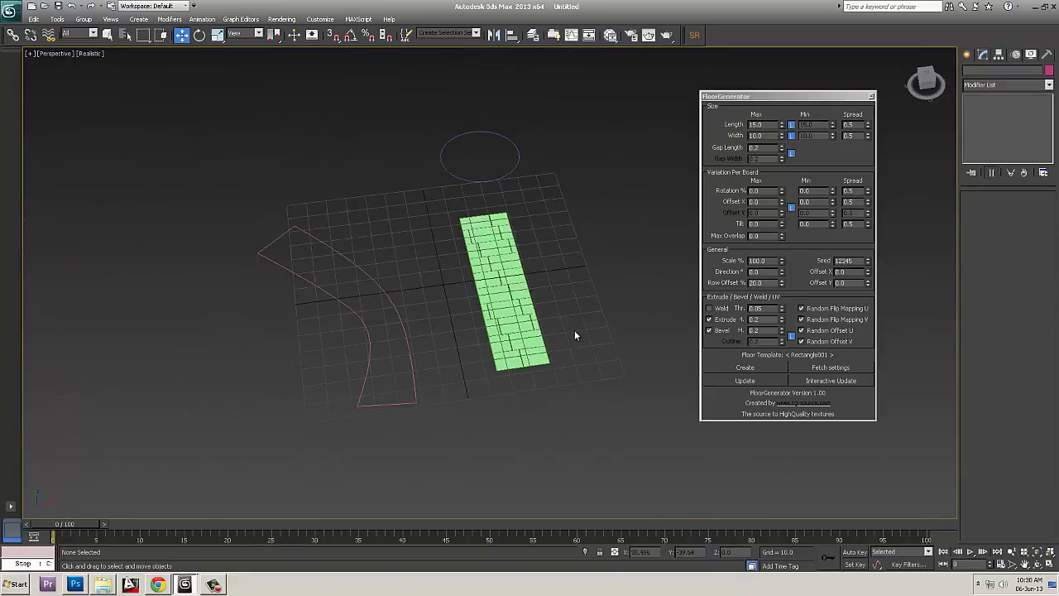
- Generate a floor from the closed curved line spline with the current board settings
middle_click_drag(575, 333, 530, 295, "alt")
scroll(496, 242, "up", 2)
left_click(494, 238)
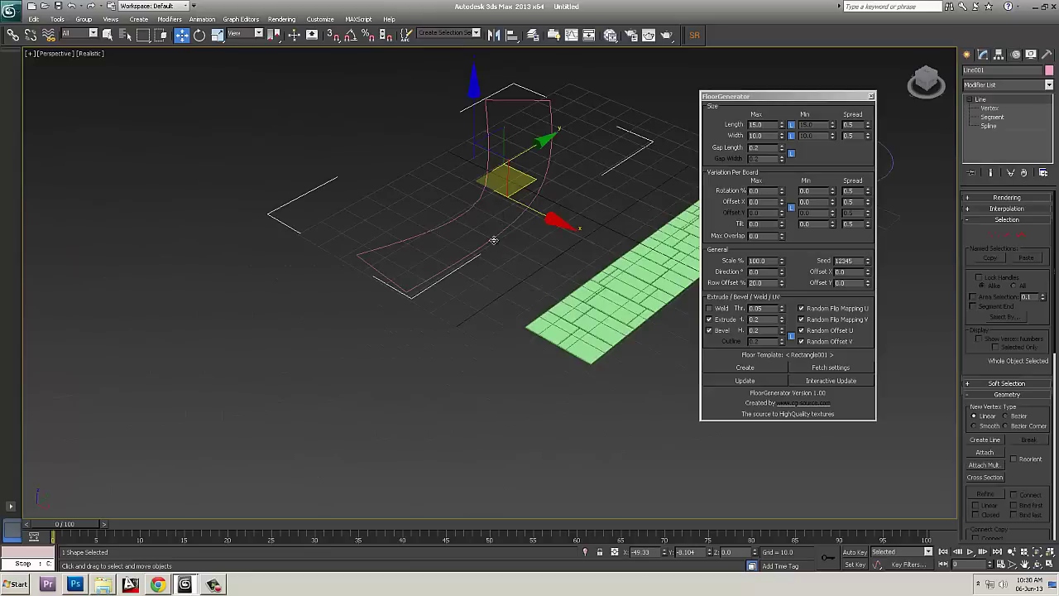
left_click(752, 368)
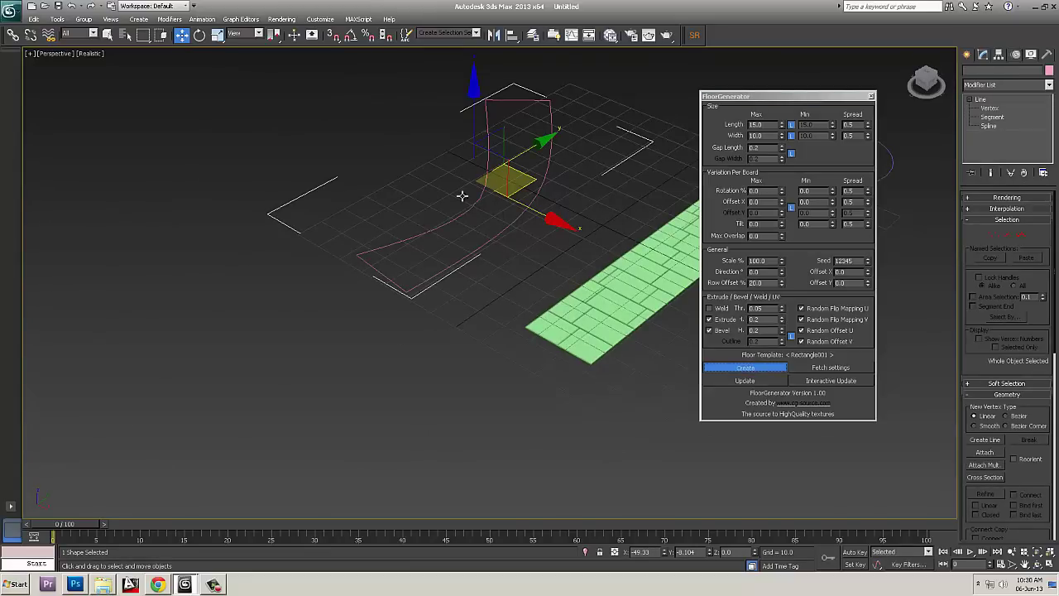
middle_click_drag(556, 221, 498, 379, "alt")
scroll(585, 265, "up", 5)
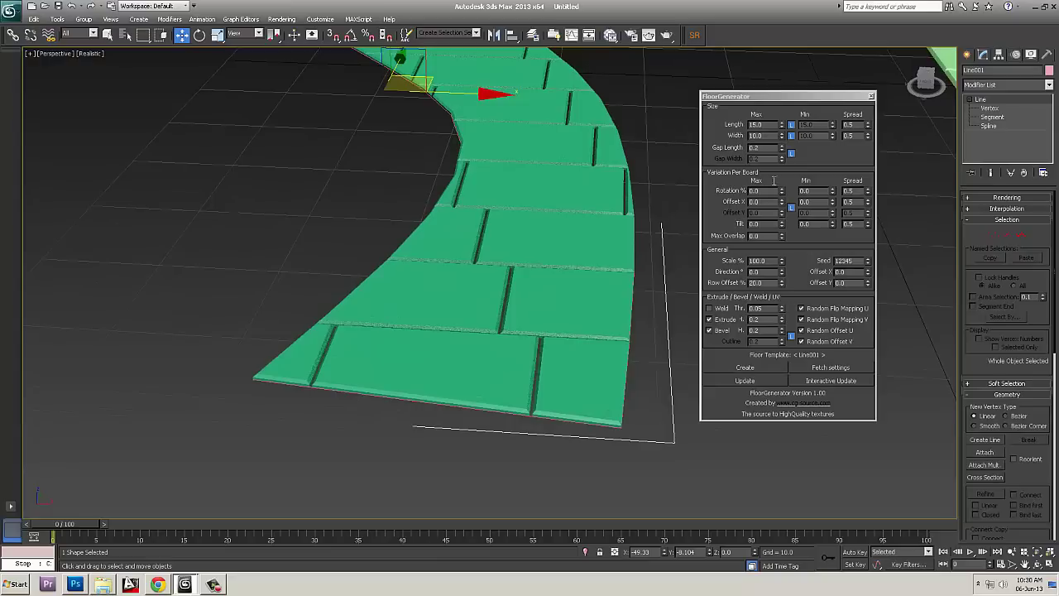
- Set the maximum board length to 50 and update the curved floor
double_click(765, 125)
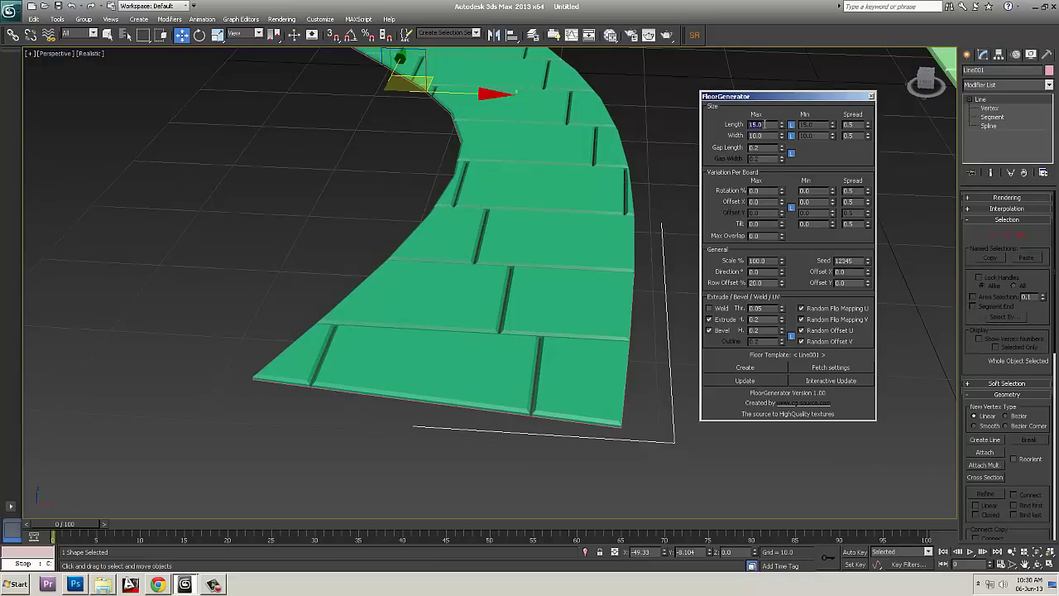
left_click(748, 384)
middle_click_drag(556, 277, 538, 451)
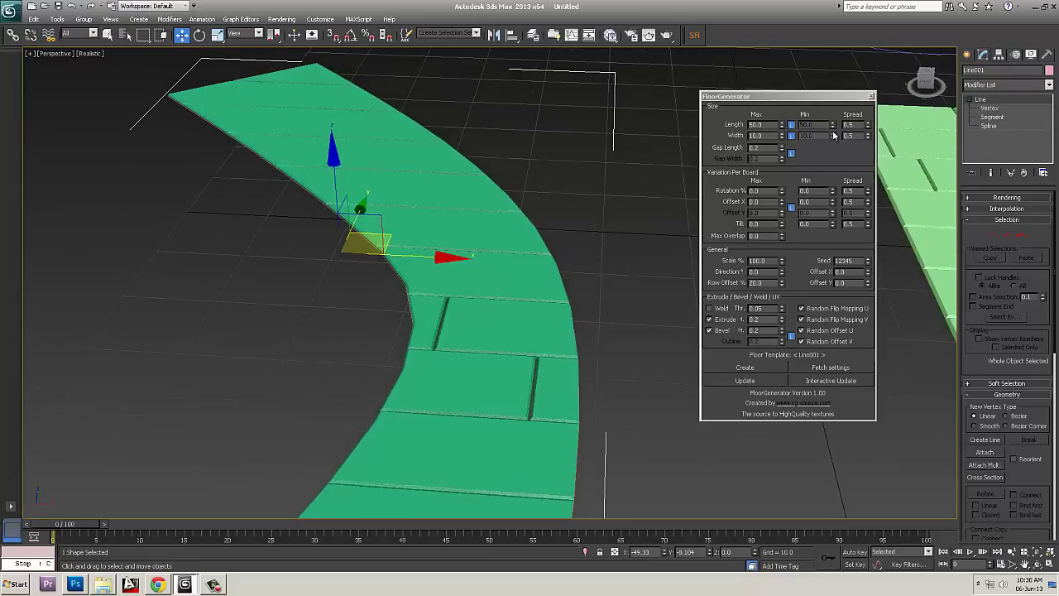
- Set the maximum board length to 1000 and update the curved floor so each plank spans its full width
double_click(763, 123)
type("1000")
key("Return")
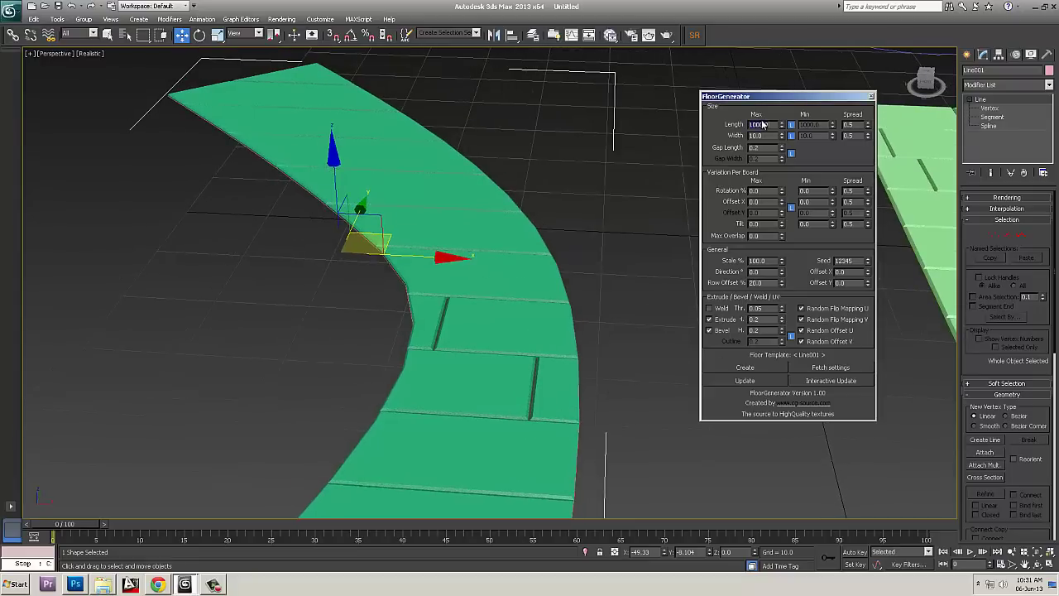
left_click(746, 381)
middle_click_drag(497, 331, 702, 390, "alt")
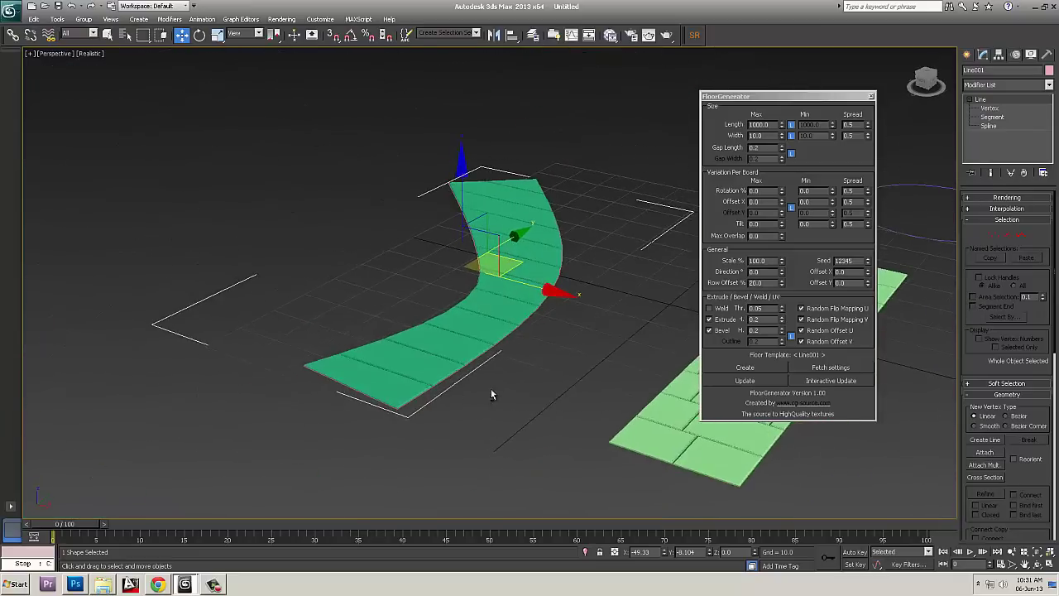
middle_click_drag(492, 393, 547, 387, "alt")
- Switch to the forest scene, examine the planks of its wooden walkway up close, and return to the untitled scene
left_click(182, 584)
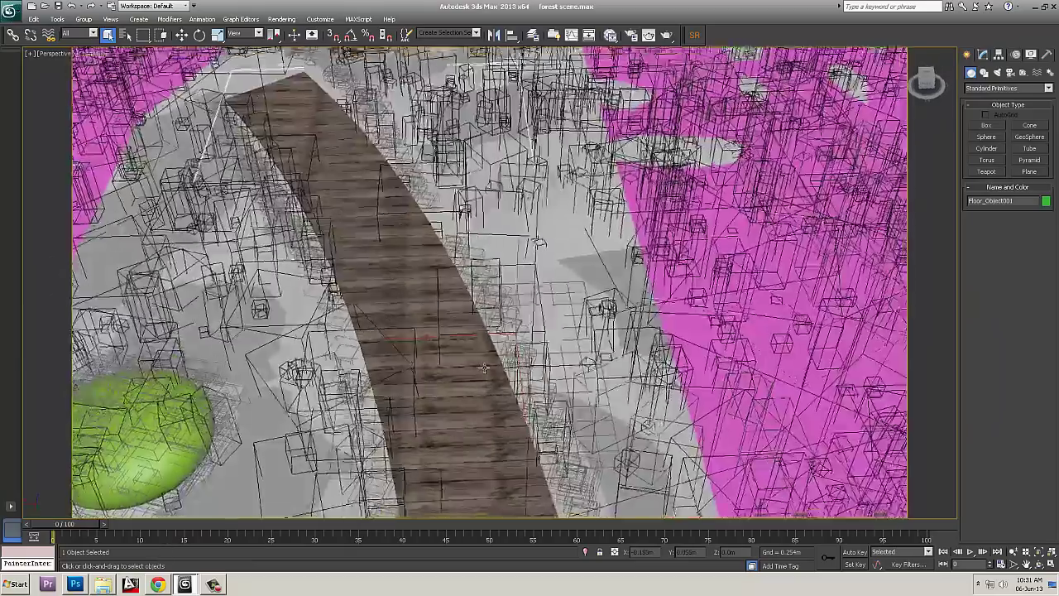
middle_click_drag(484, 368, 497, 340, "alt")
middle_click_drag(505, 463, 317, 422)
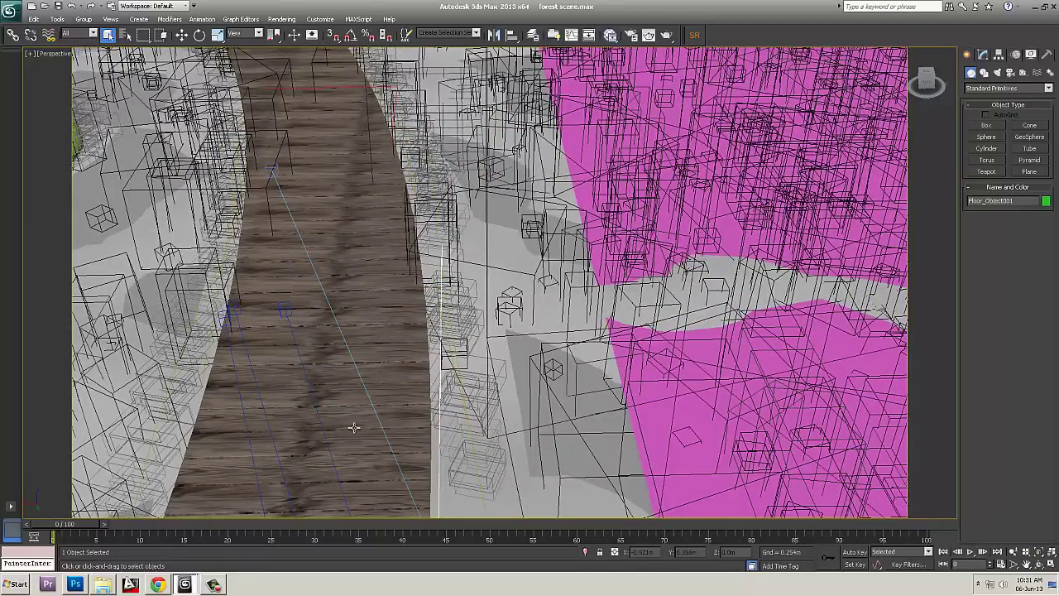
middle_click_drag(355, 429, 386, 101, "alt")
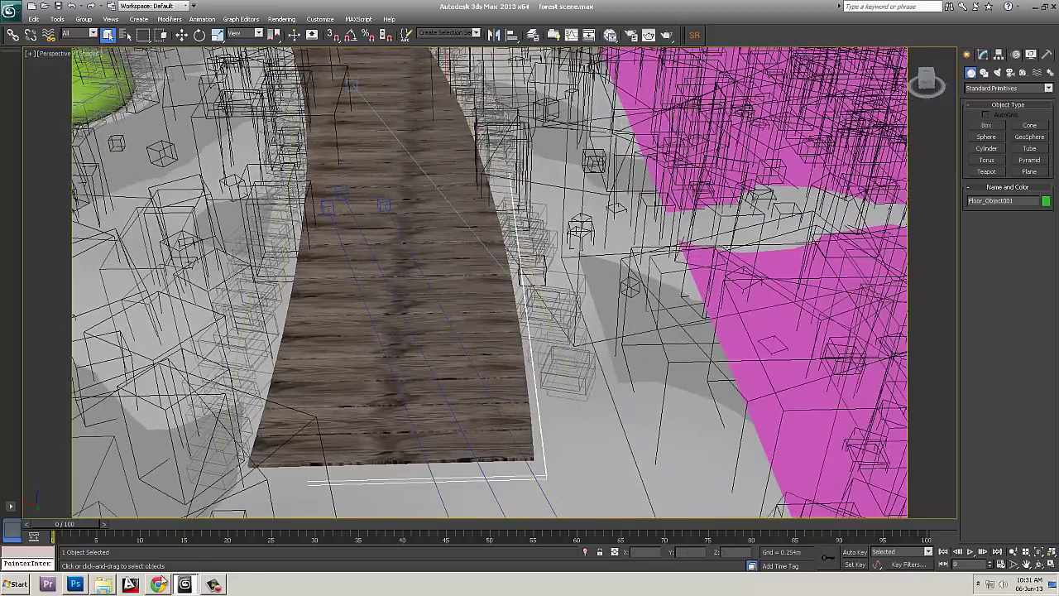
left_click(188, 585)
left_click(171, 560)
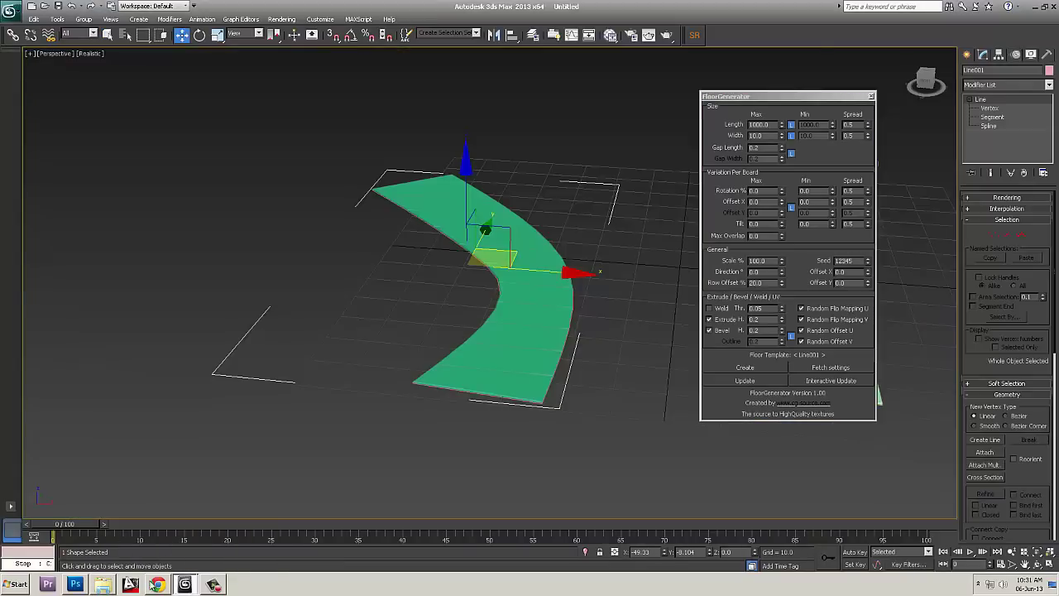
- Switch to Chrome, view the MultiTexture Map plugin page on the CG-Source site, and return to the untitled 3ds Max scene
left_click(159, 585)
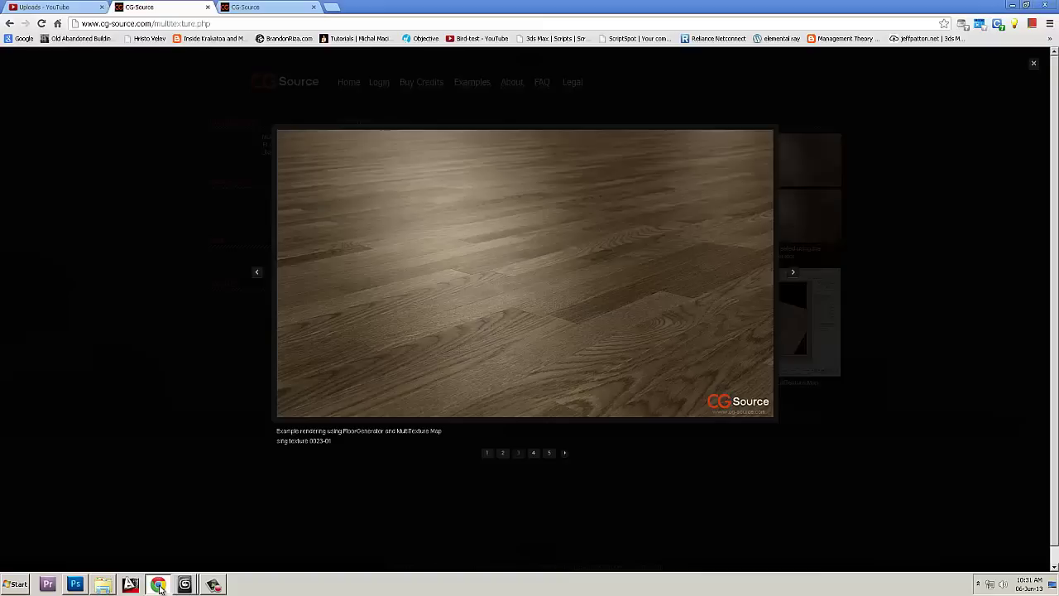
left_click(131, 222)
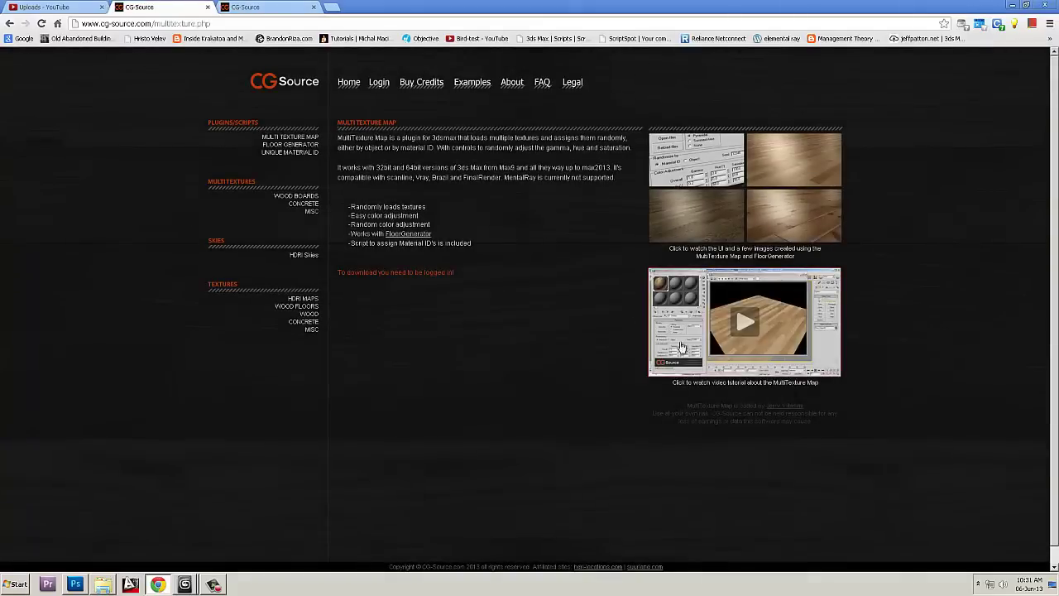
left_click(295, 139)
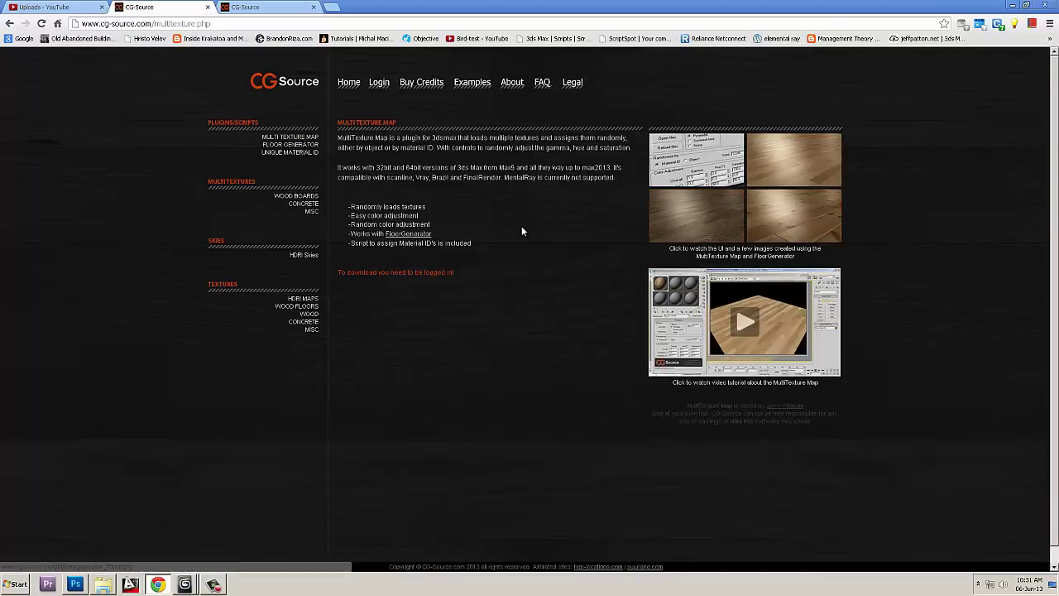
left_click(196, 583)
left_click(189, 554)
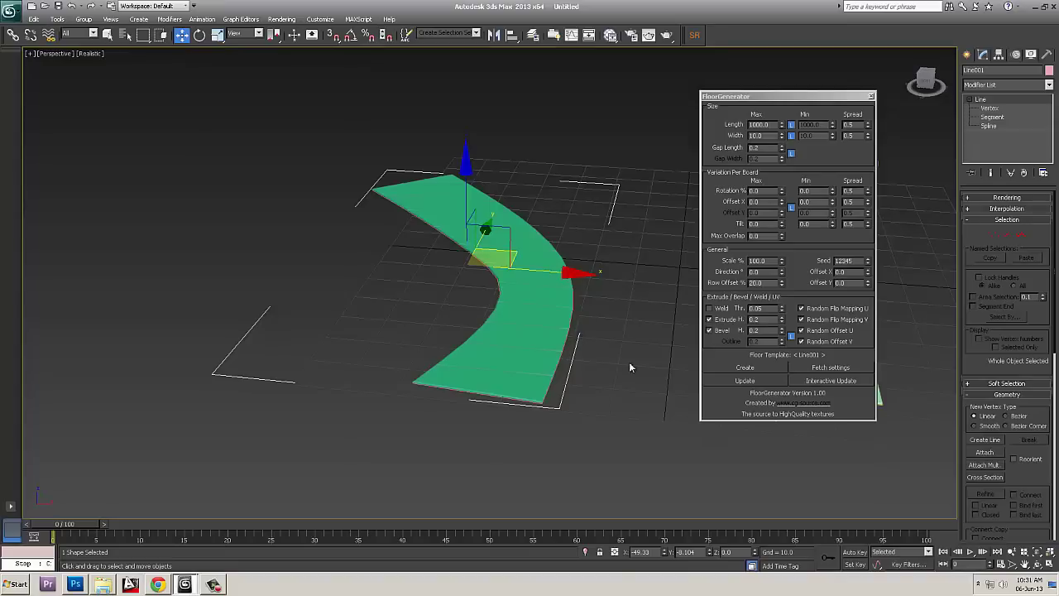
- In the Slate Material Editor, add a MultiTexture map and a VRayMtl, and connect the map to the material's Diffuse map
middle_click_drag(630, 367, 569, 395, "alt")
key("m")
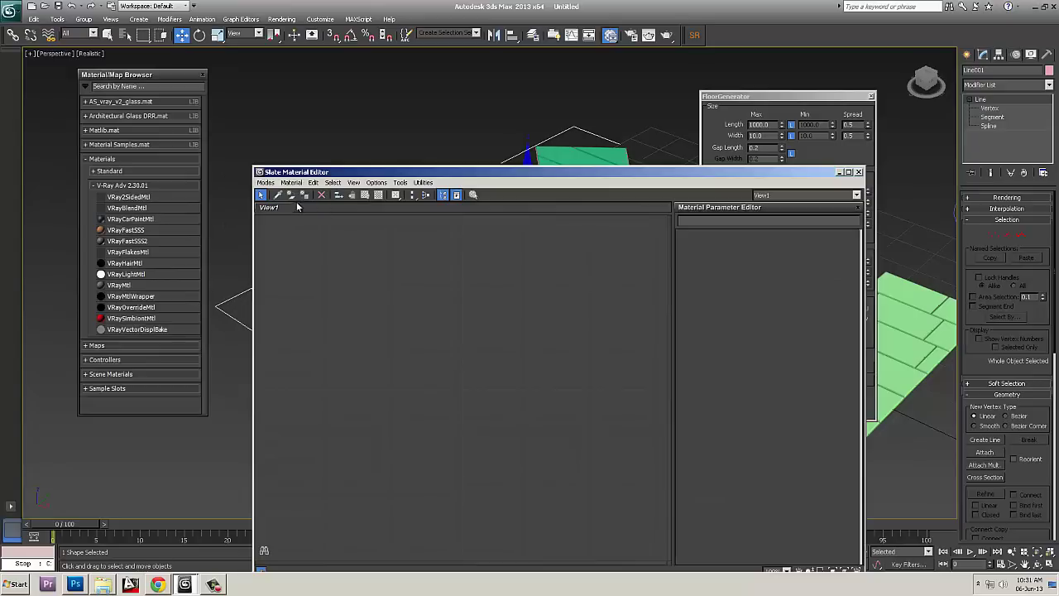
left_click(108, 88)
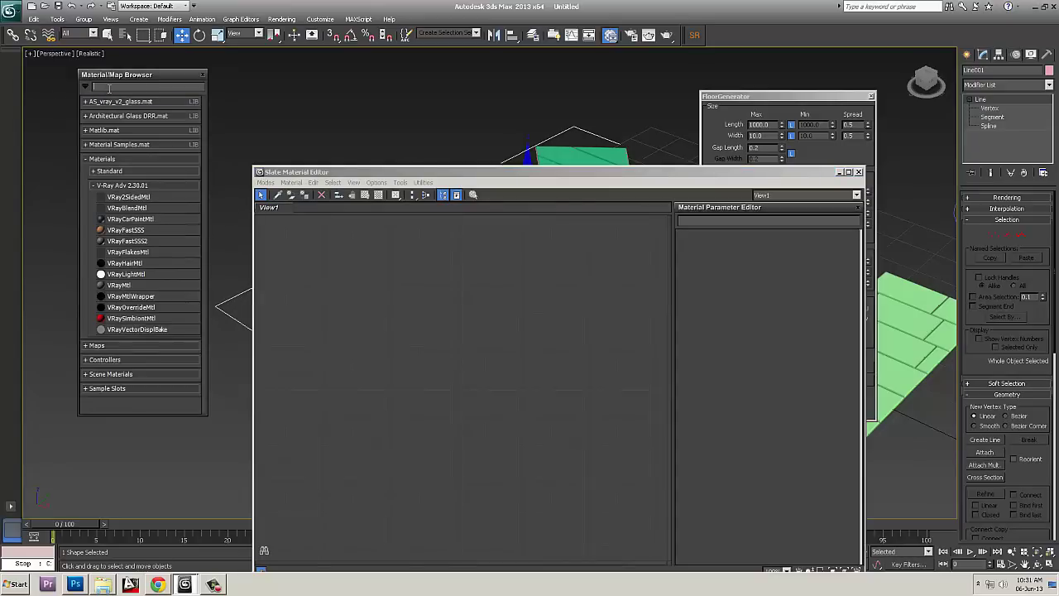
type("mul")
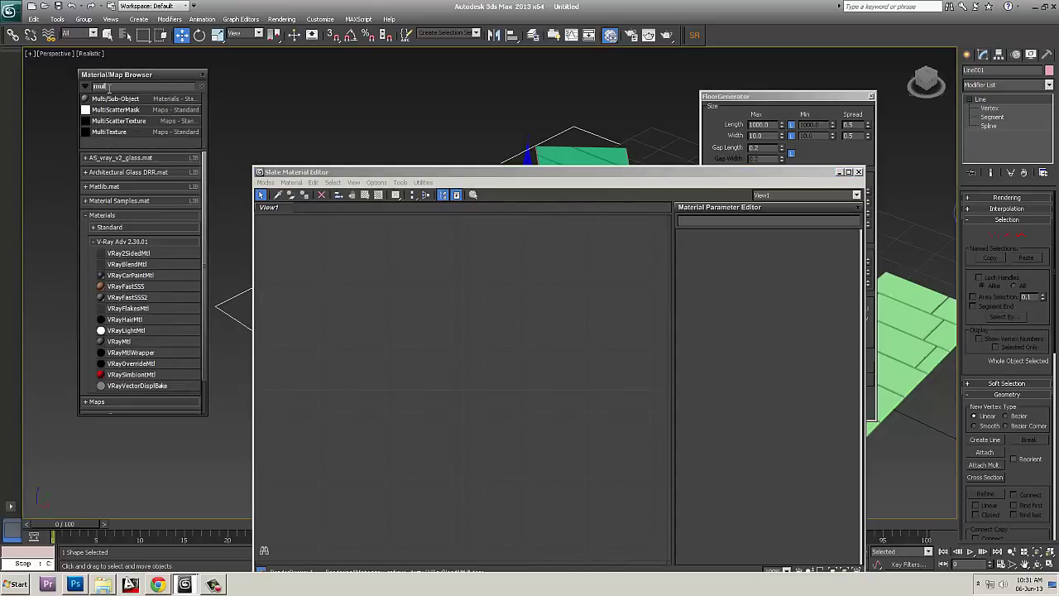
left_click_drag(145, 133, 395, 362)
double_click(397, 362)
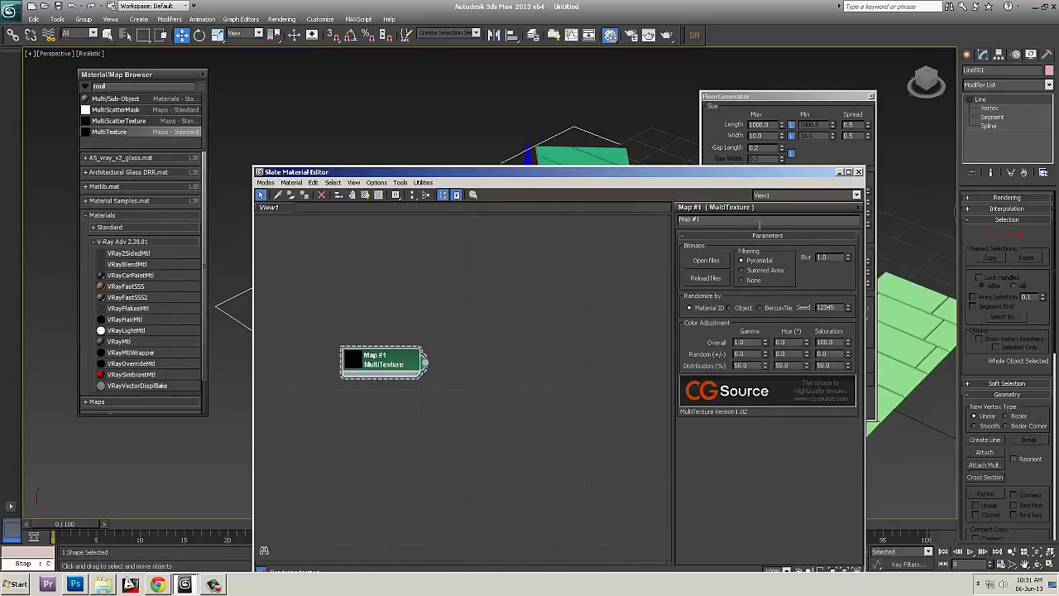
left_click_drag(106, 342, 509, 327)
left_click_drag(416, 369, 465, 346)
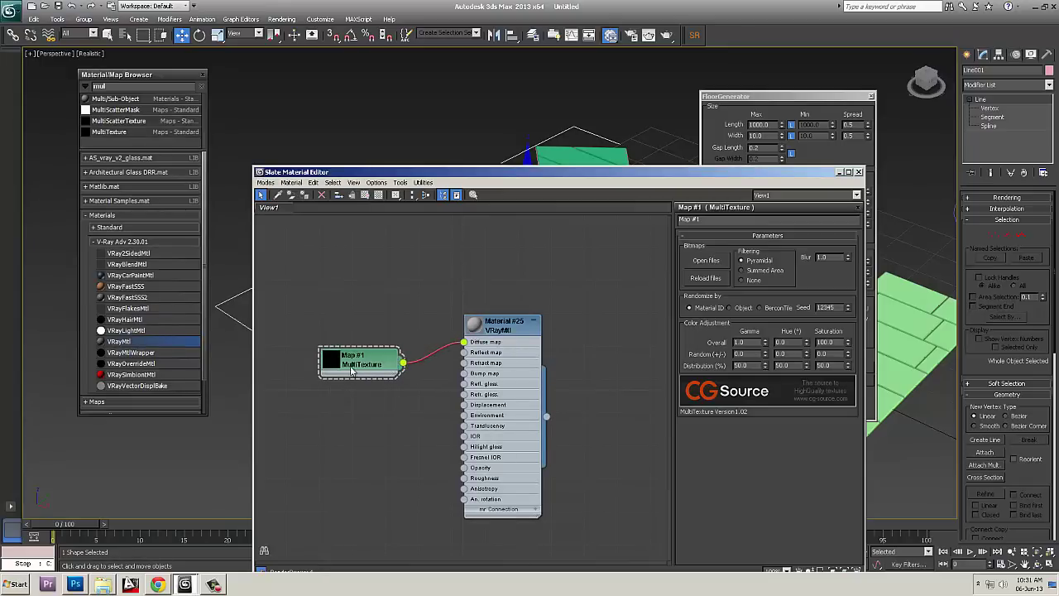
- Start loading bitmaps into the MultiTexture map and browse to the CG-Source Multitextures folder within stock on drive D
left_click(720, 263)
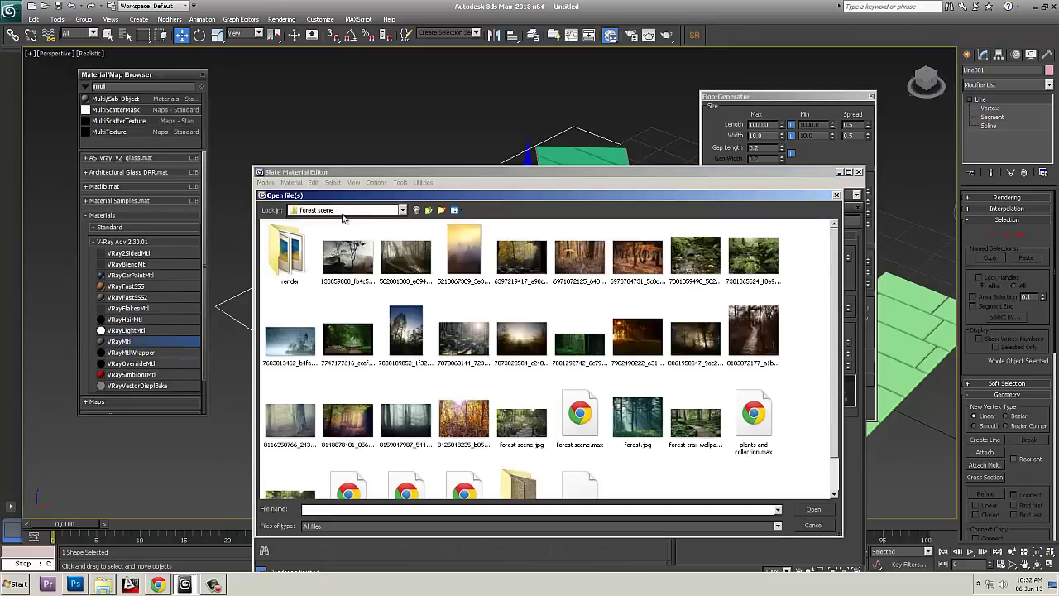
left_click(342, 212)
left_click(325, 293)
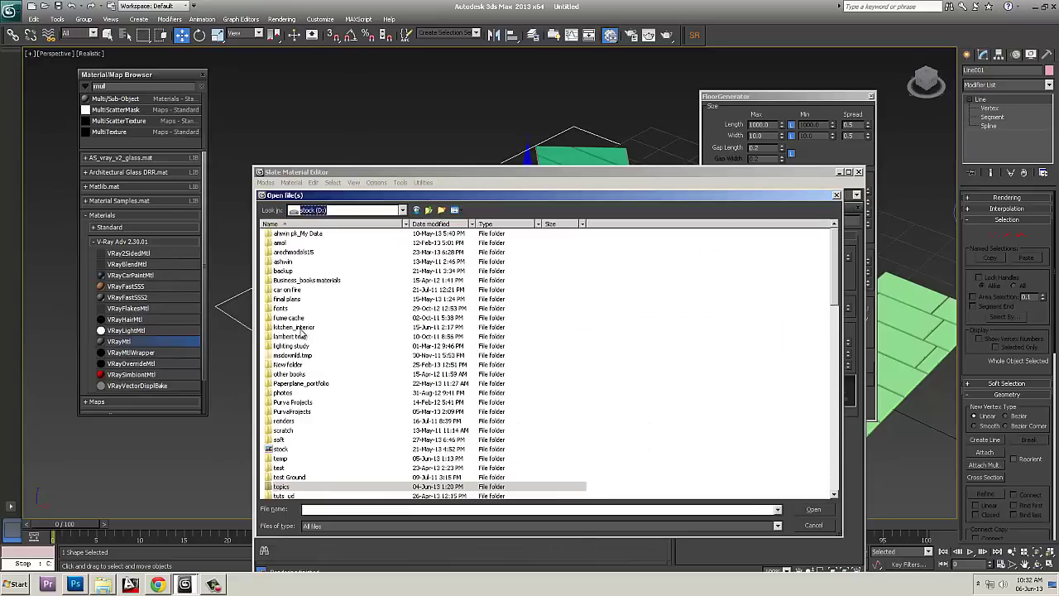
double_click(282, 450)
left_click(295, 388)
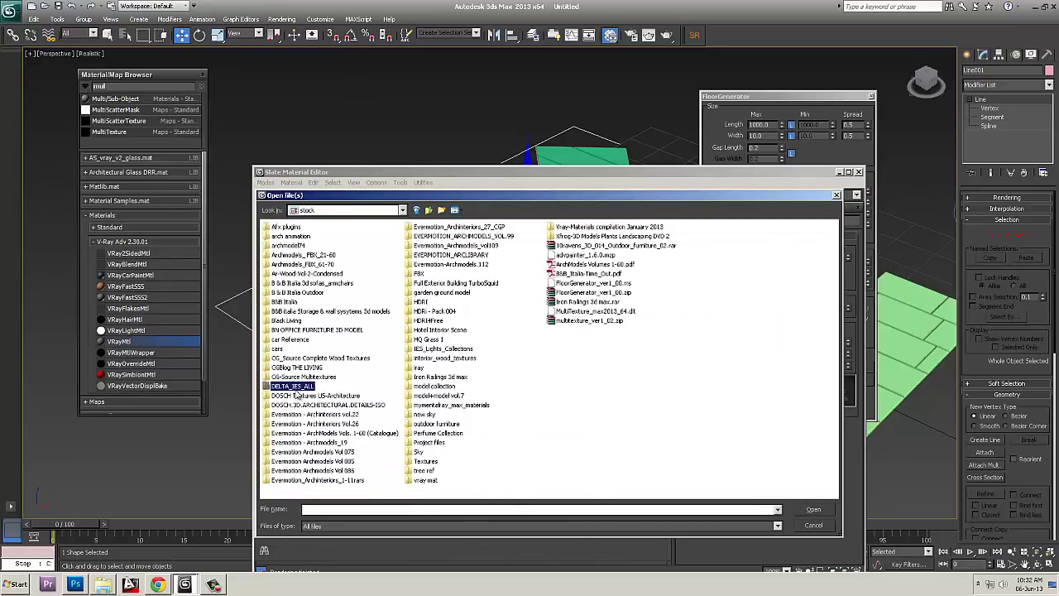
left_click(304, 377)
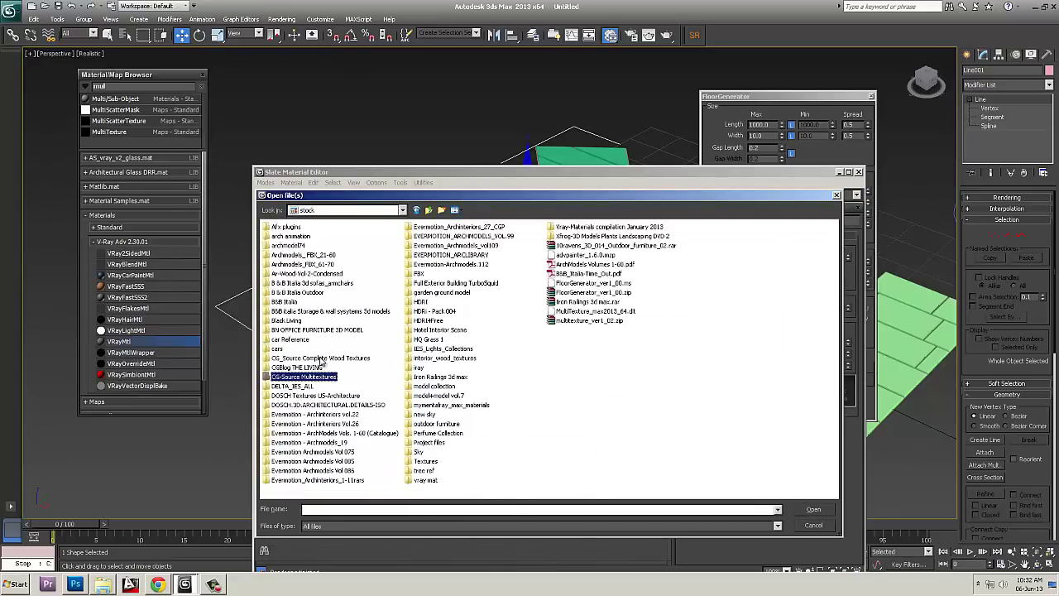
double_click(307, 376)
- Look through the ash_0050-01 and ash_0000-00 floorboard texture folders
left_click(313, 243)
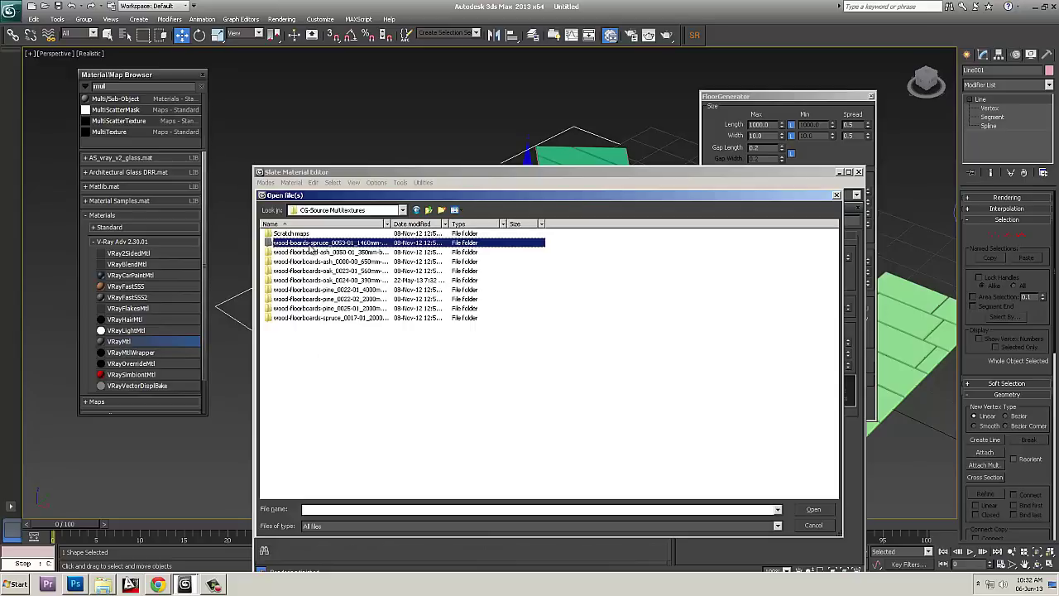
double_click(313, 252)
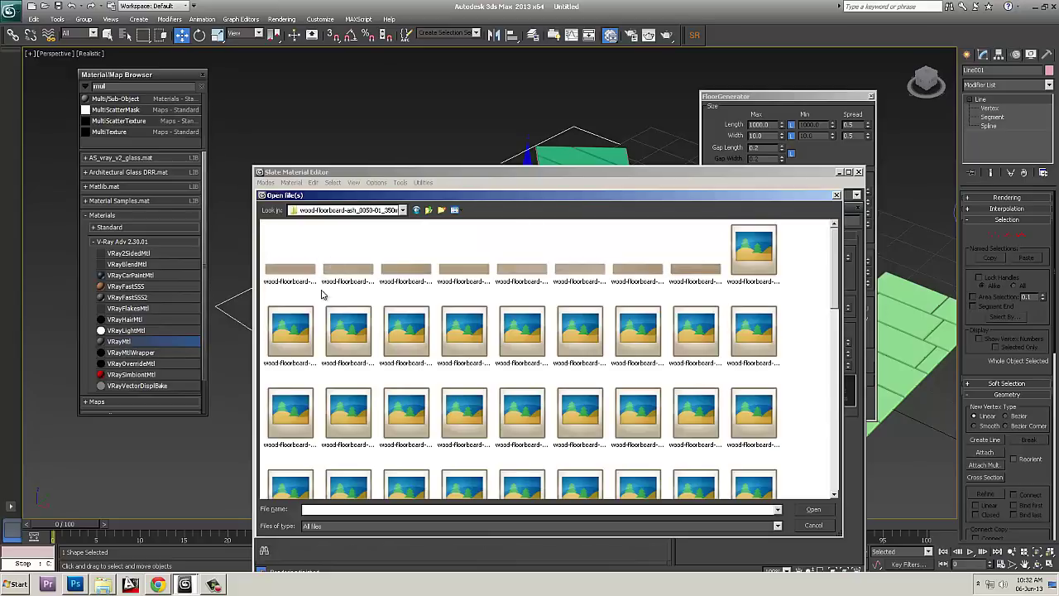
left_click(429, 210)
double_click(302, 270)
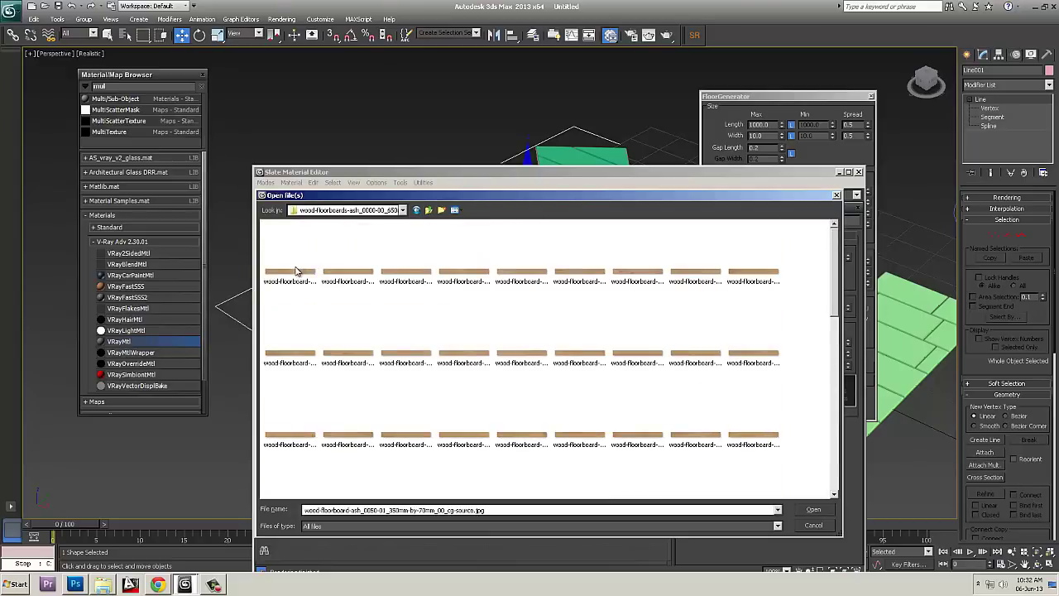
left_click(296, 271)
left_click(429, 211)
- Load the floorboard images from the wood-floorboards-oak_0023-01 folder into the MultiTexture map
double_click(332, 276)
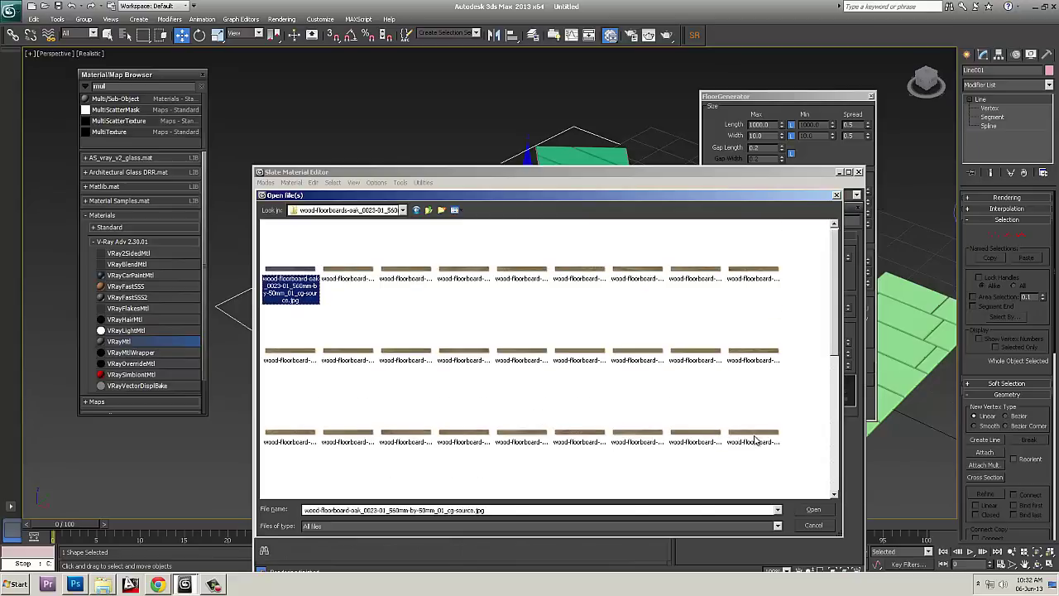
left_click(755, 441, "shift")
left_click(814, 509)
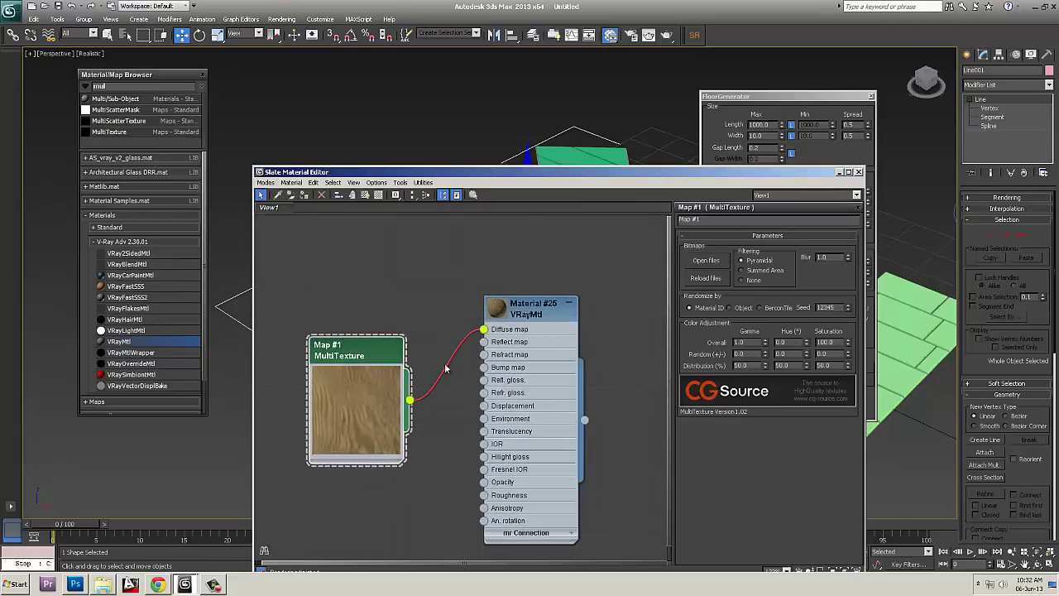
- Replace the MultiTexture bitmaps with the oak_0024-00 floorboard images from its JPEG subfolder, then reposition the map node and shrink its preview
left_click(725, 260)
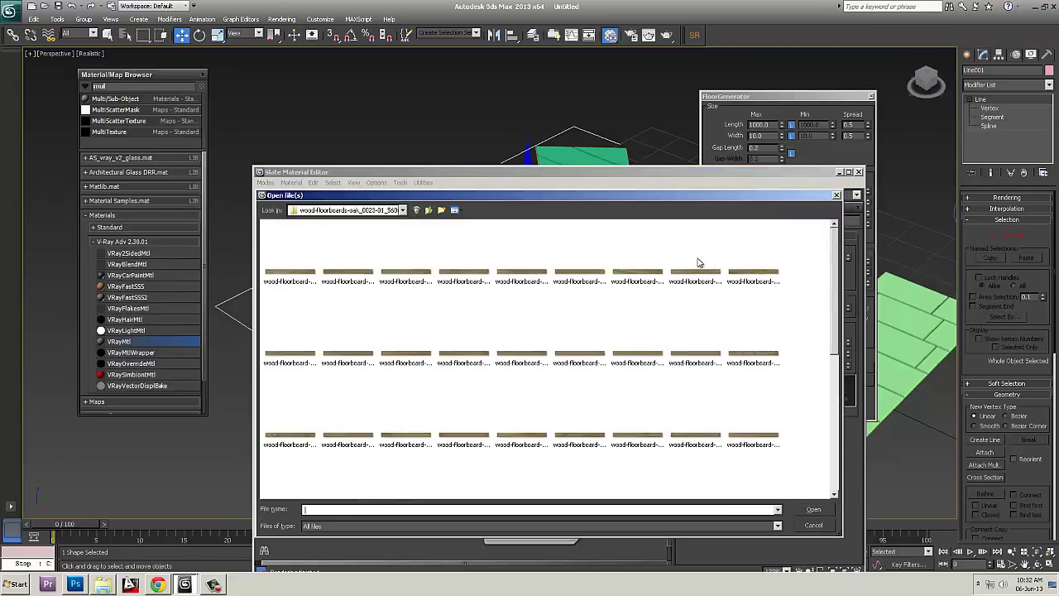
left_click(441, 209)
double_click(355, 276)
left_click(406, 282)
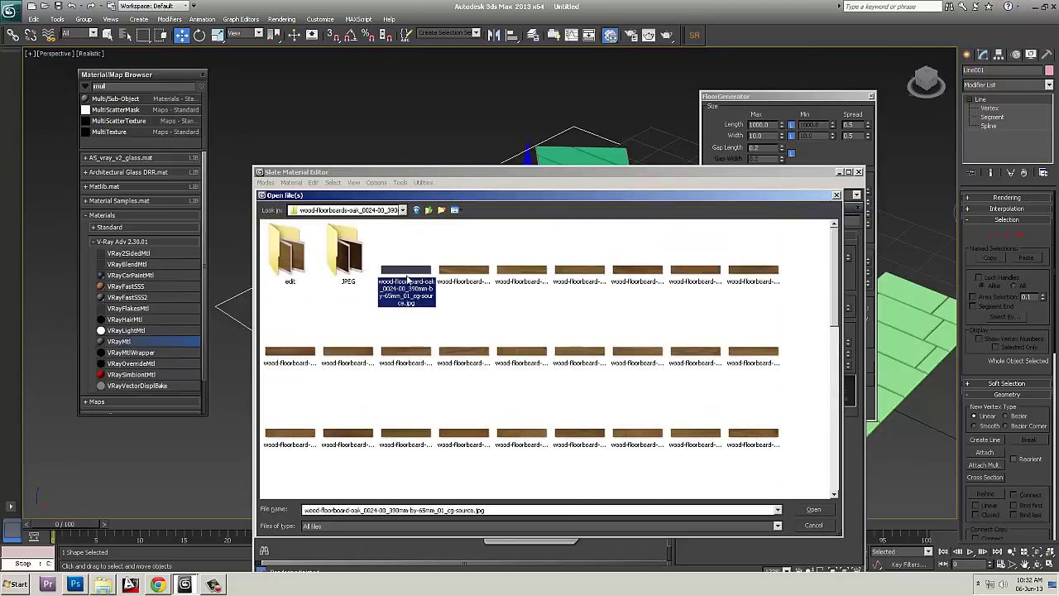
double_click(338, 270)
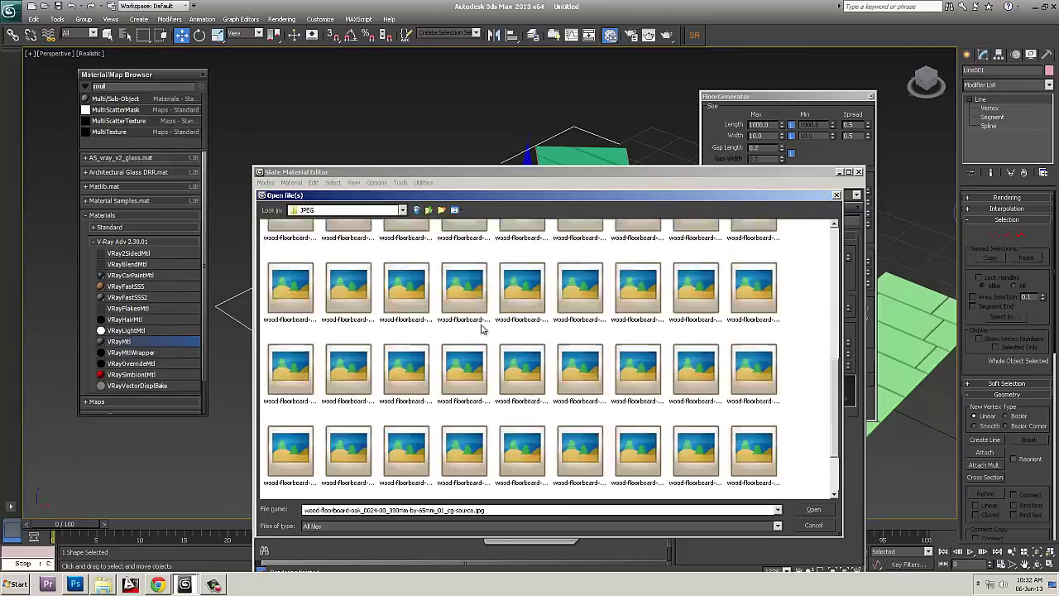
left_click(762, 440, "shift")
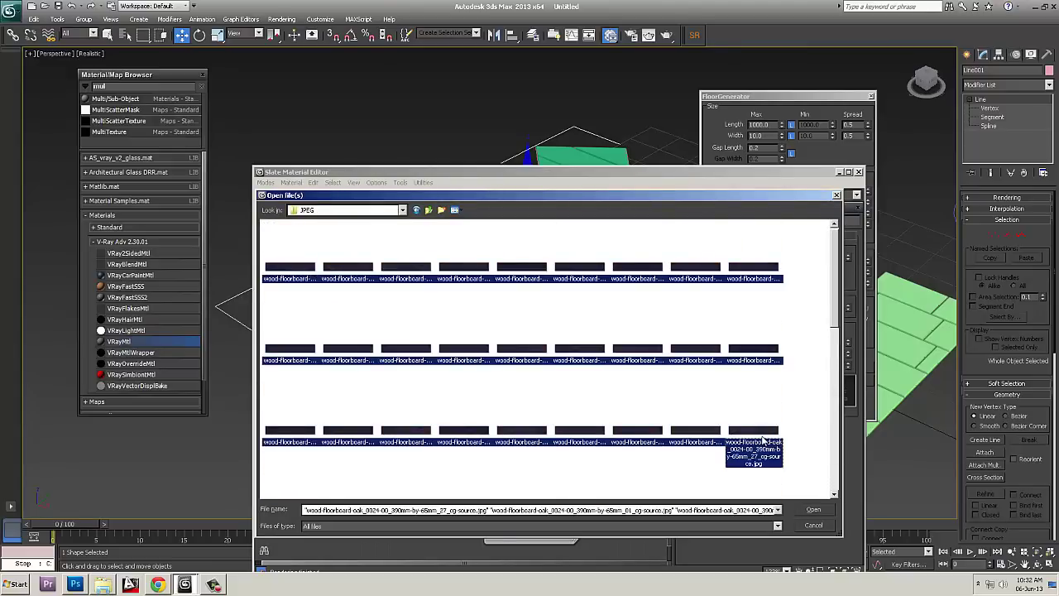
left_click(826, 510)
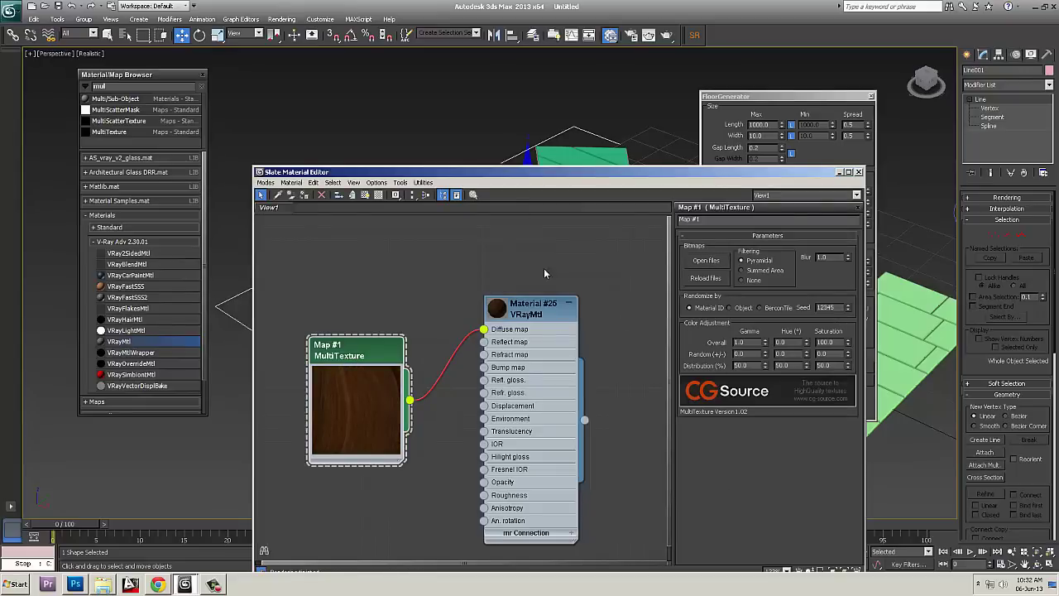
left_click_drag(355, 347, 397, 288)
double_click(396, 288)
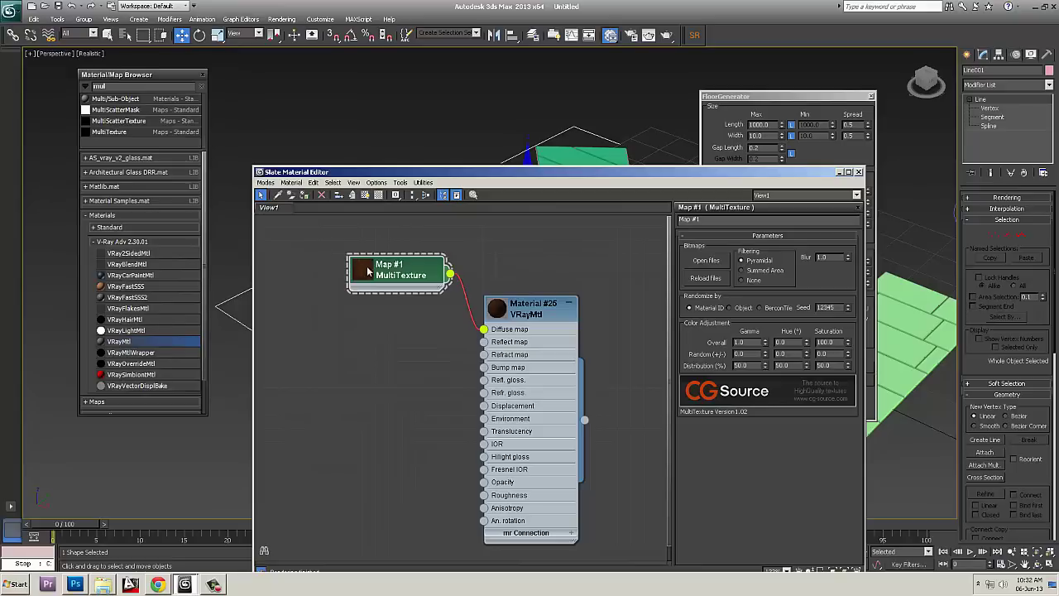
- Enlarge the MultiTexture node's preview and load all oak_0024-00 floorboard images from the JPEG folder into the map
double_click(369, 271)
left_click(706, 261)
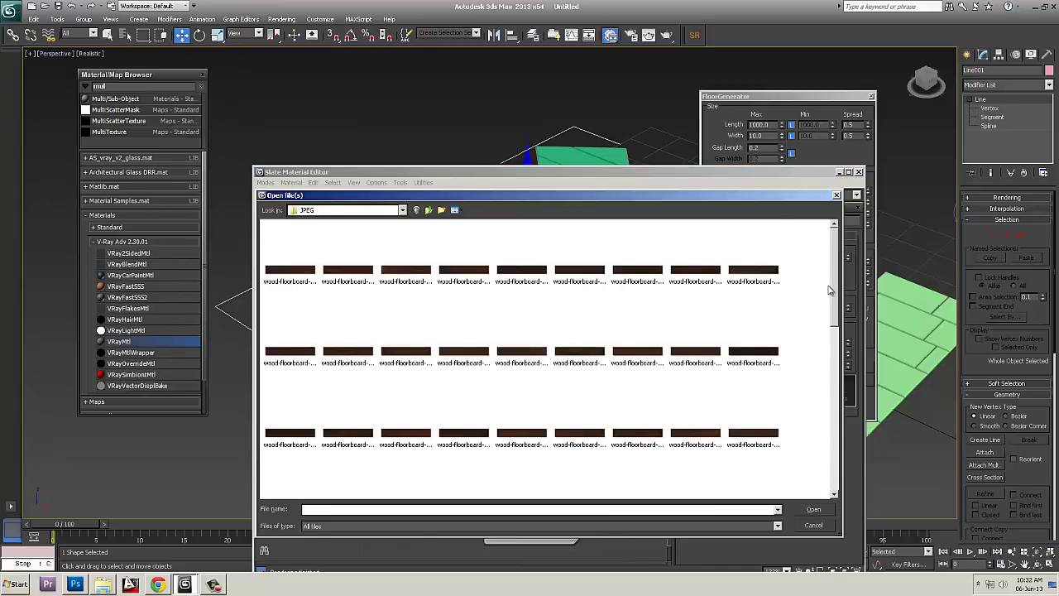
left_click_drag(828, 290, 837, 253)
left_click(301, 273)
scroll(587, 461, "down", 5)
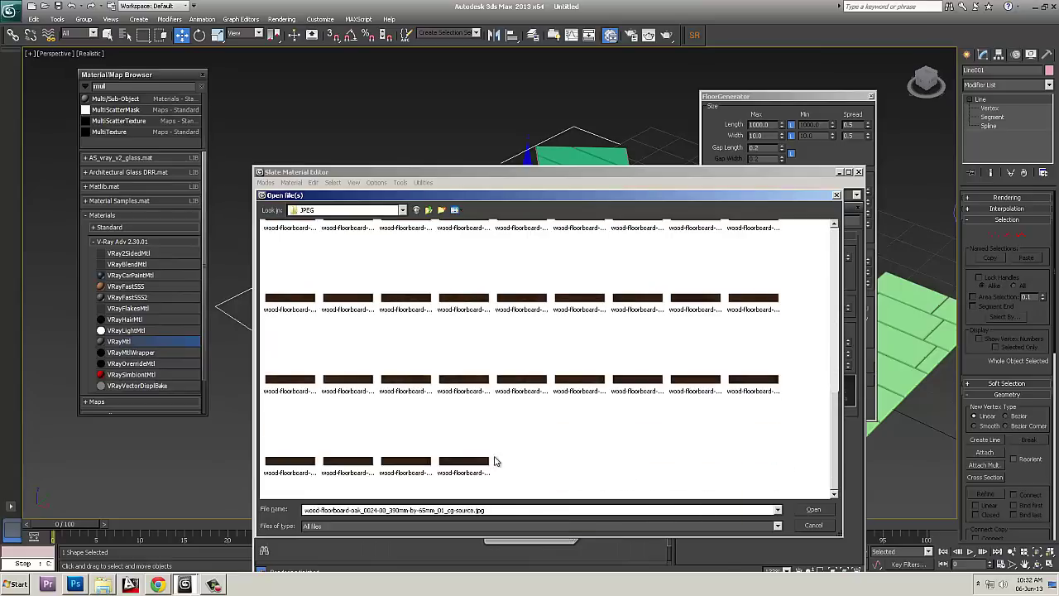
left_click(484, 463, "shift")
left_click(808, 510)
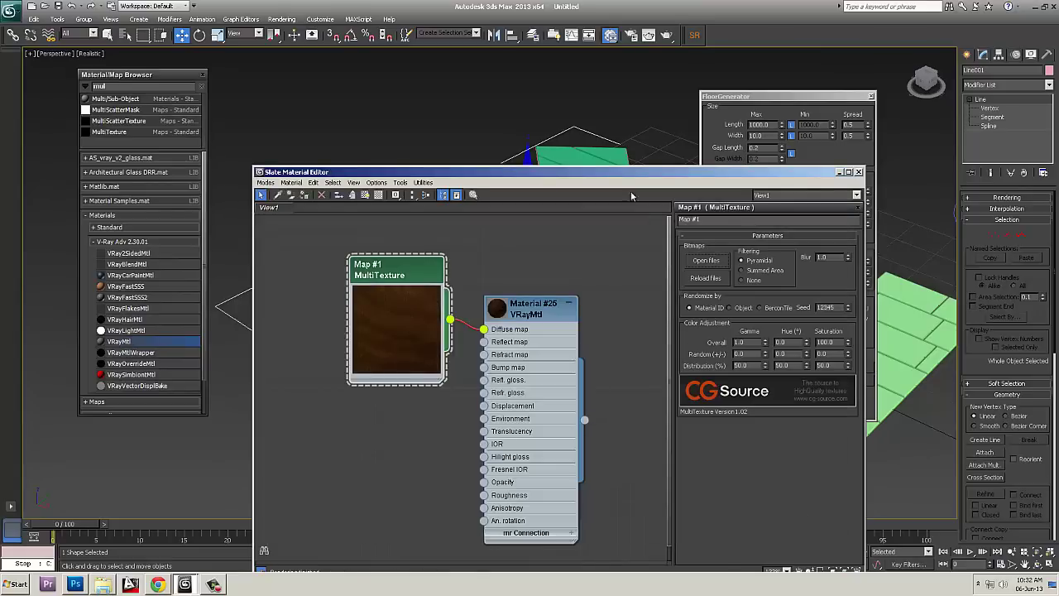
- Move the Slate Material Editor window clear of the screen edge and enlarge the VRayMtl node's preview
left_click_drag(676, 179, 577, 104)
left_click(471, 253)
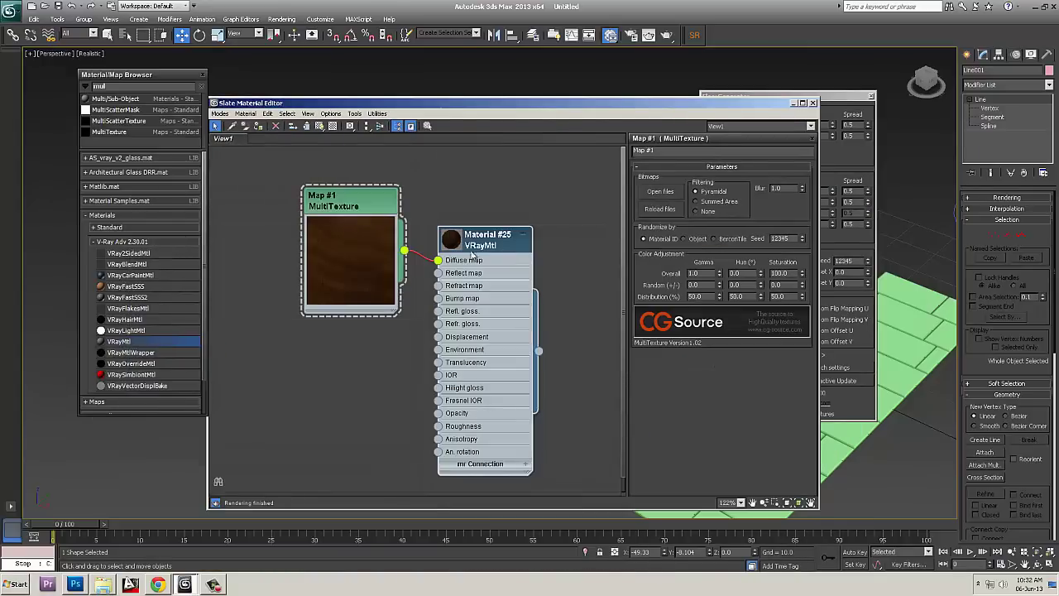
left_click(380, 213)
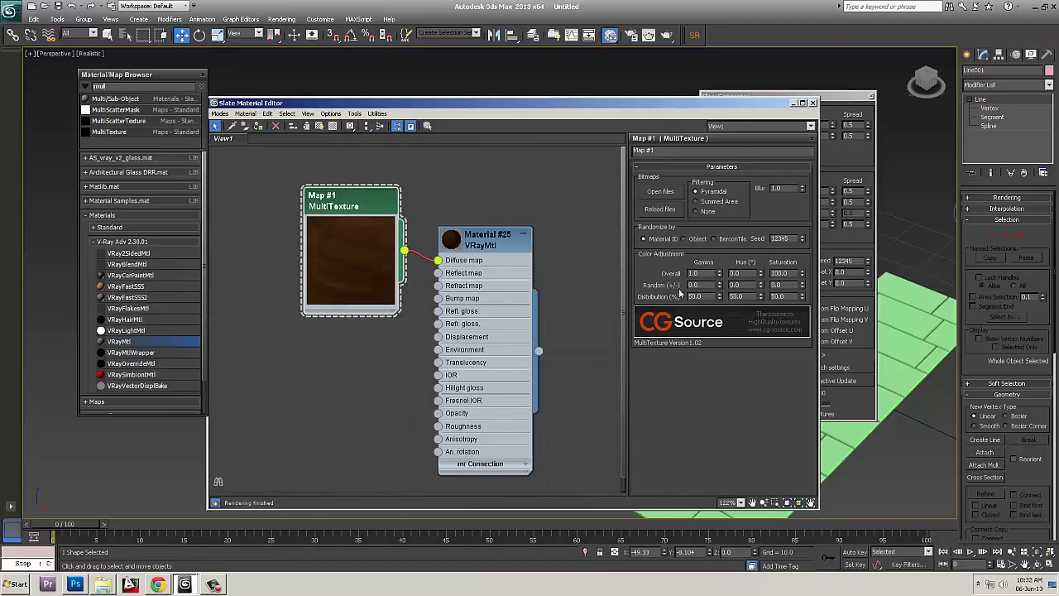
double_click(451, 241)
scroll(557, 323, "up", 4)
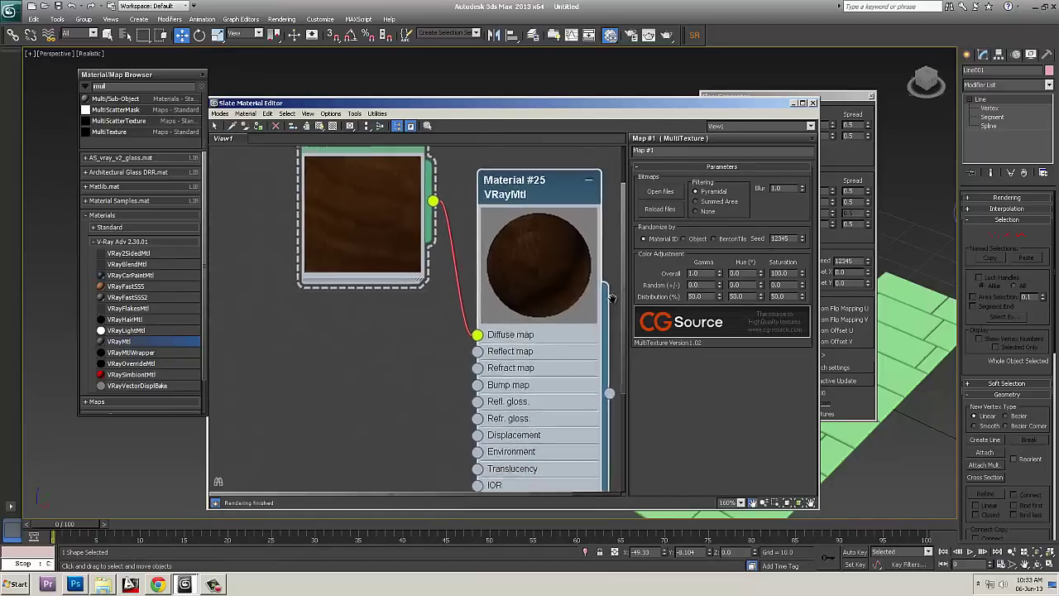
middle_click_drag(397, 173, 369, 225)
- Replace the MultiTexture bitmaps with all the floorboard images in the edit folder, leaving out its subfolder
left_click(321, 174)
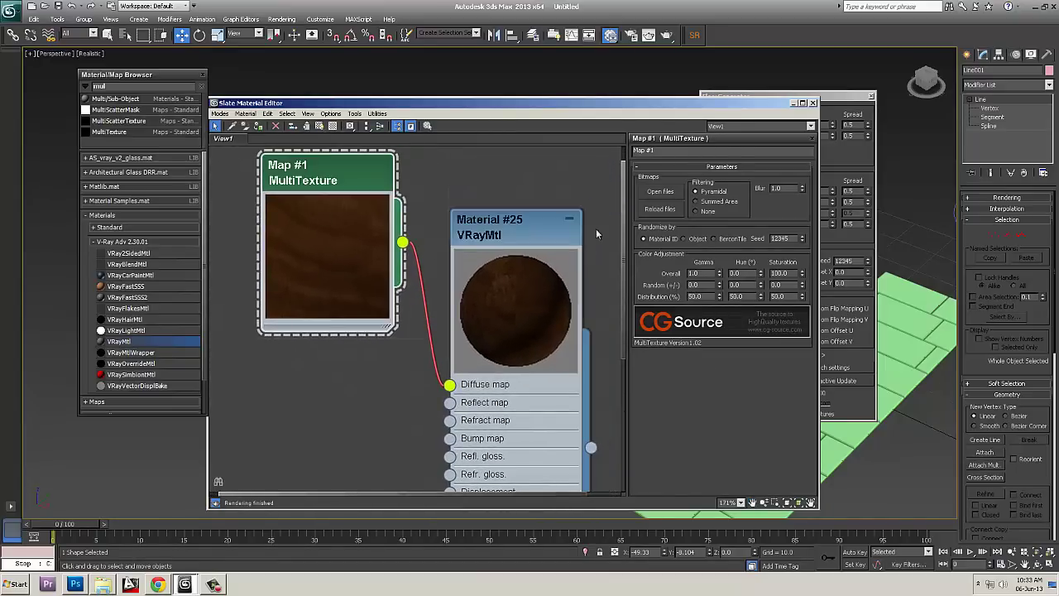
left_click(667, 191)
left_click(382, 140)
double_click(241, 199)
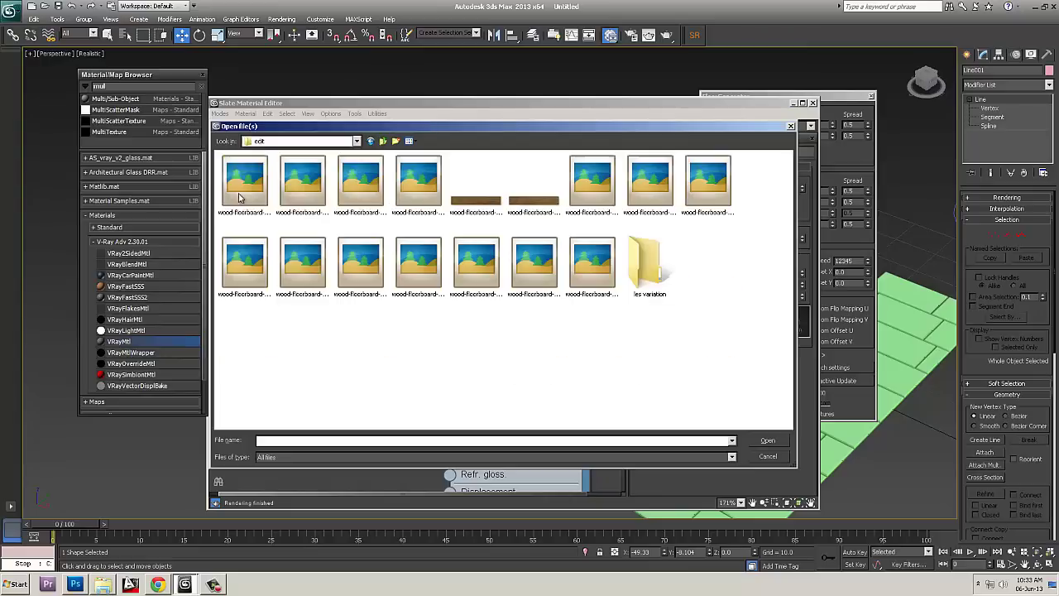
left_click(244, 203)
left_click(613, 289, "shift")
left_click(768, 440)
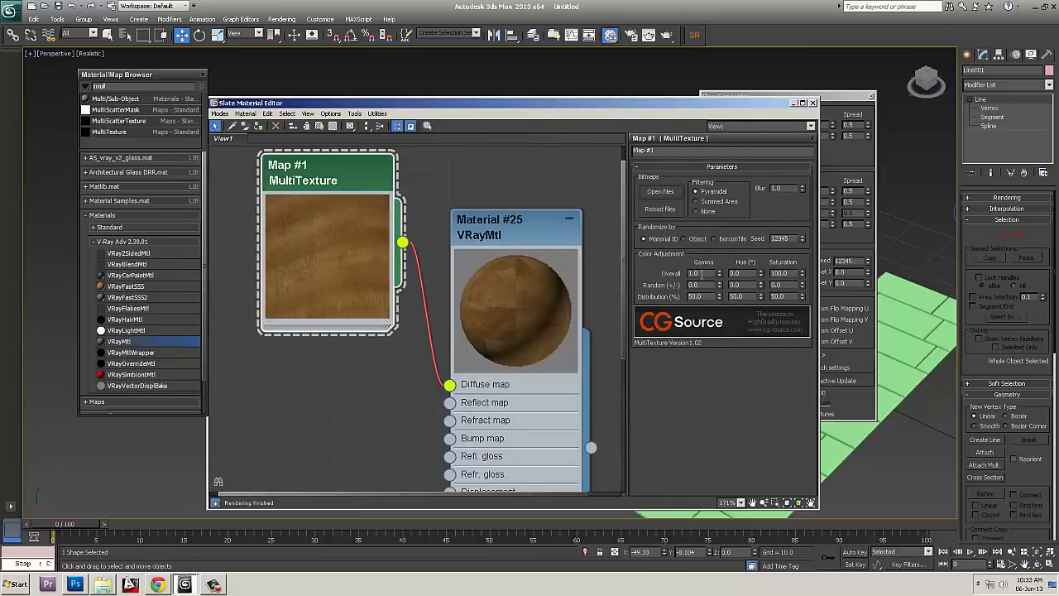
- Set the MultiTexture gamma to 1.39 overall and 0.62 random, and open a large separate preview window for the VRayMtl material
left_click_drag(719, 274, 730, 247)
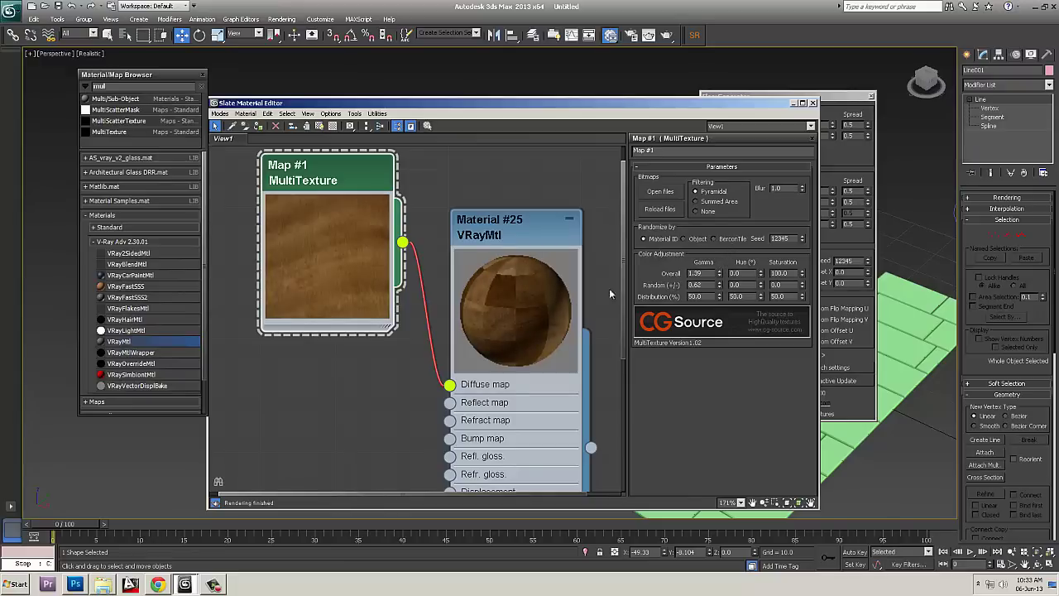
right_click(509, 313)
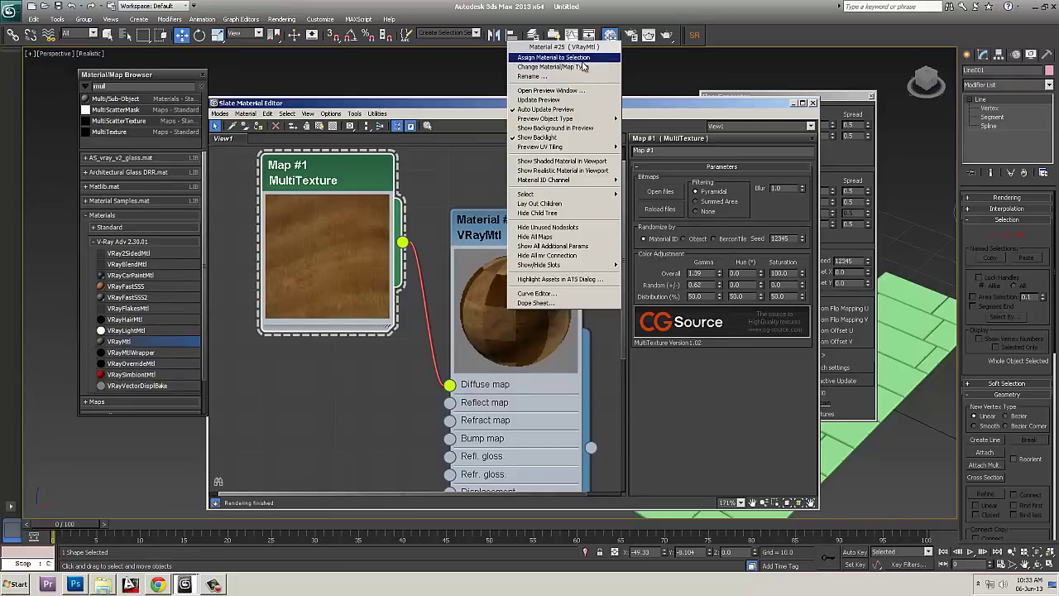
left_click(583, 91)
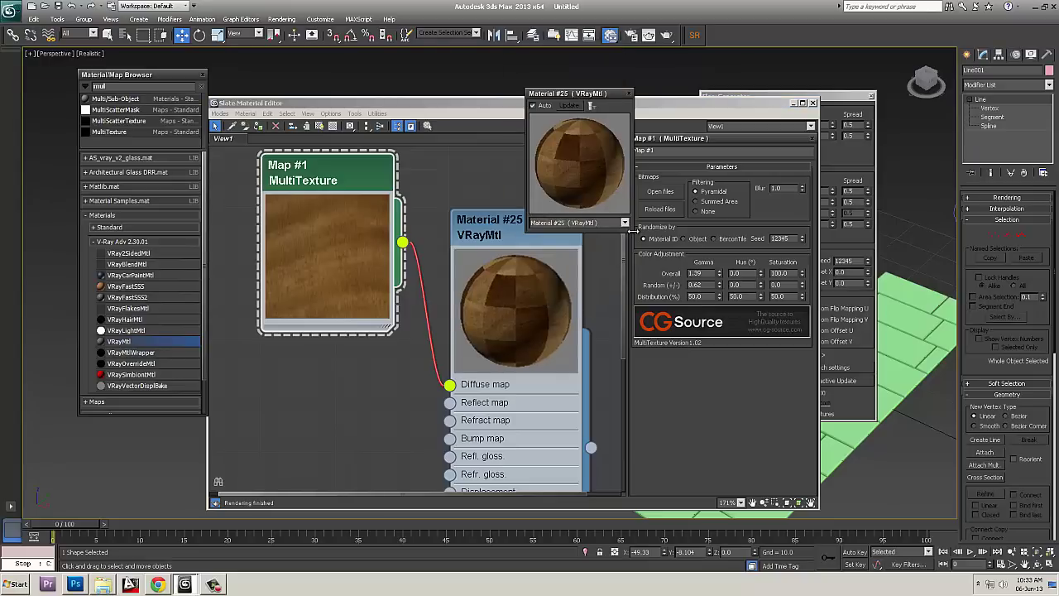
left_click_drag(633, 230, 816, 437)
left_click_drag(559, 93, 272, 103)
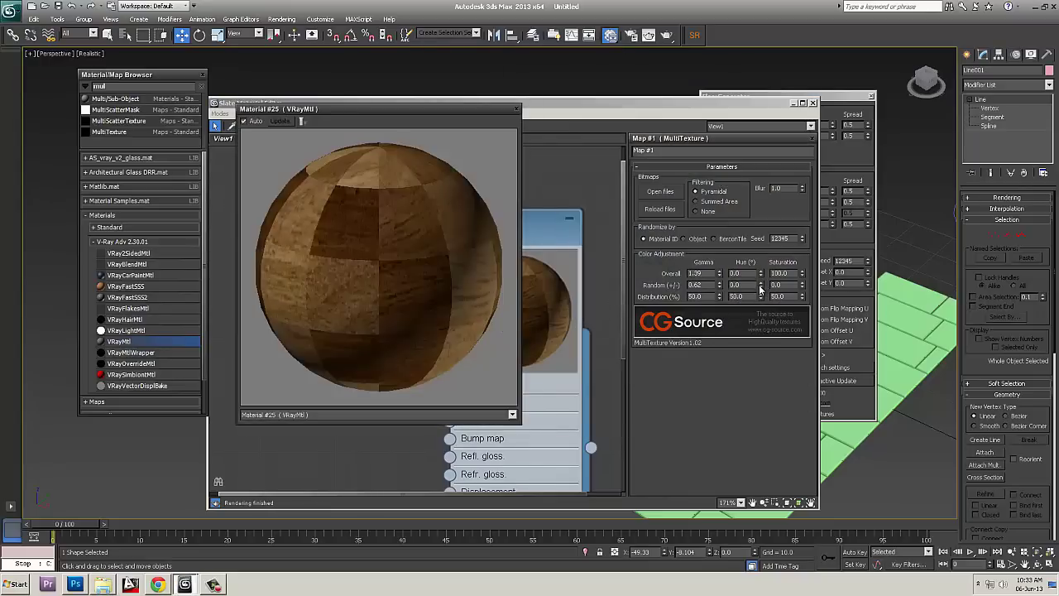
- Try a random hue variation of 15 in the MultiTexture map, and reduce it to 2
left_click_drag(760, 285, 763, 273)
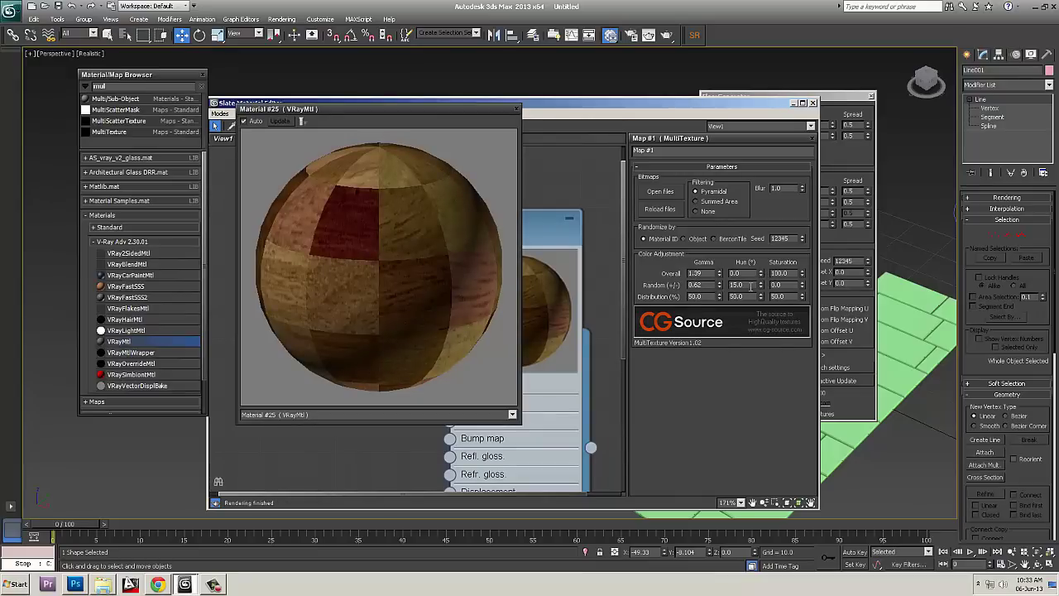
type("2")
key("Return")
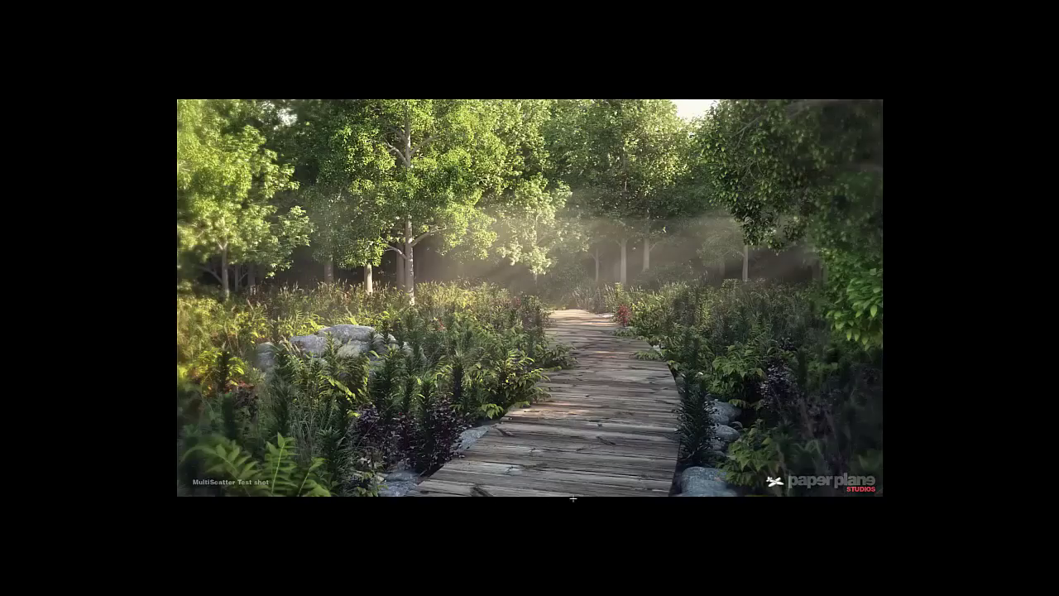
- Leave the MultiScatter test render and switch to the 3ds Max session containing forest scene.max
key("alt+Tab")
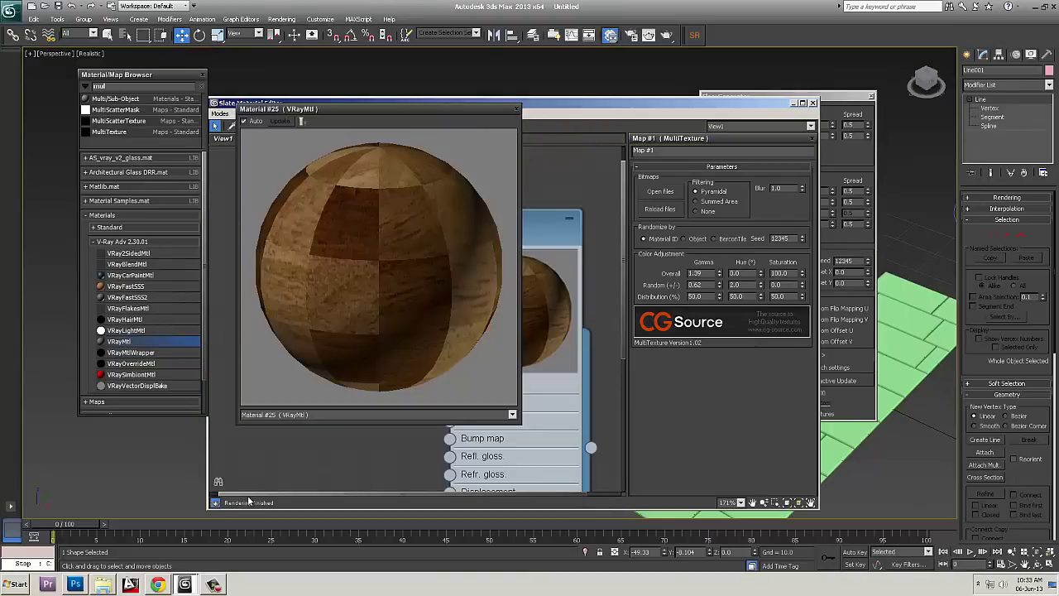
left_click(184, 584)
left_click(174, 546)
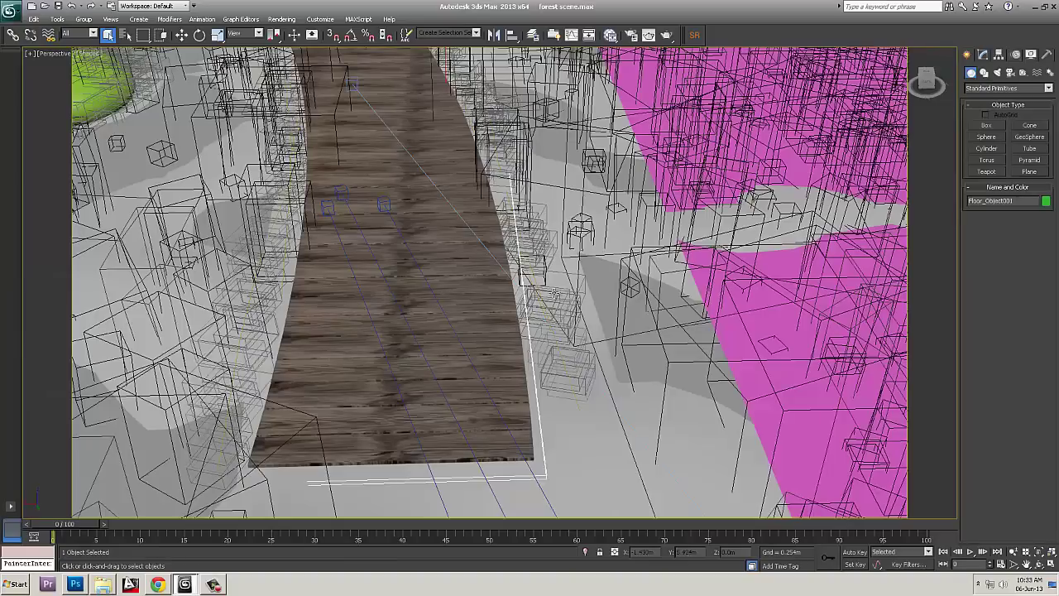
- Turn off the MultiScatter_007 plant scatter and the MultiScatter_008 rock scatter in the forest scene
scroll(579, 325, "down", 6)
middle_click_drag(619, 373, 548, 318, "alt")
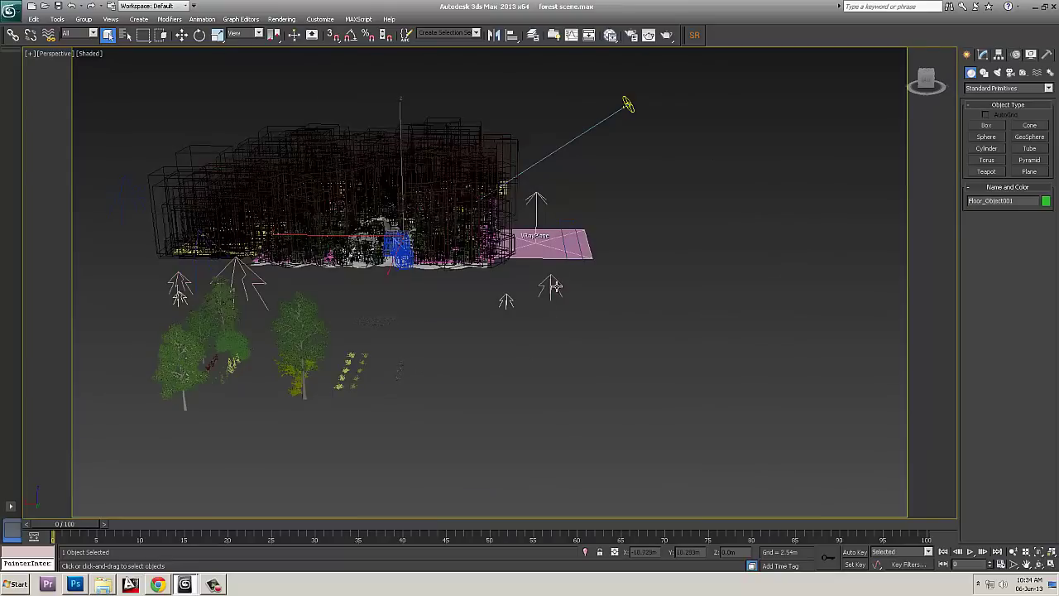
left_click(551, 287)
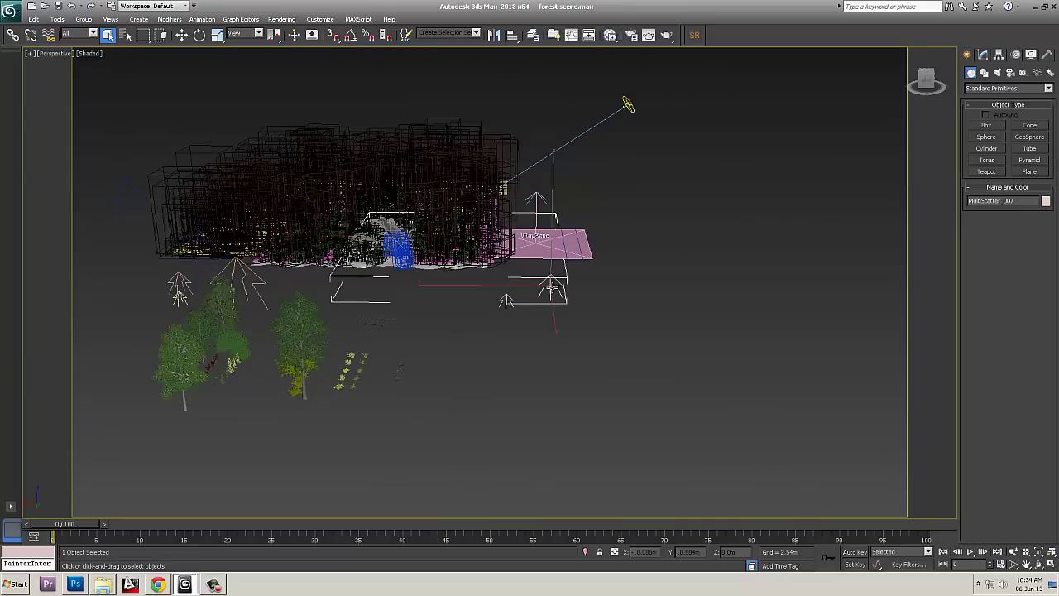
left_click(181, 35)
left_click(983, 55)
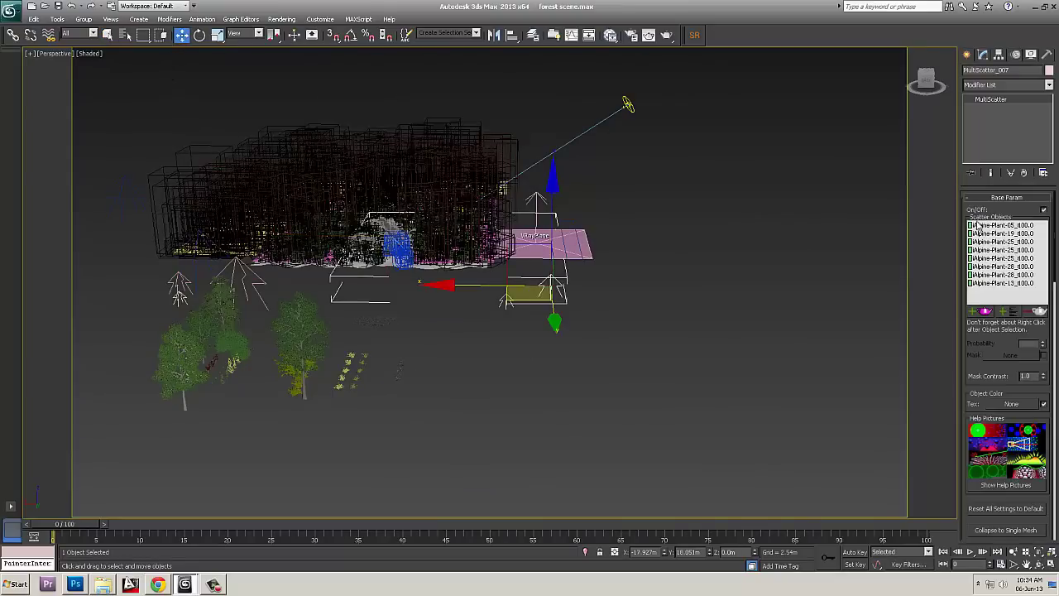
middle_click_drag(444, 329, 622, 407)
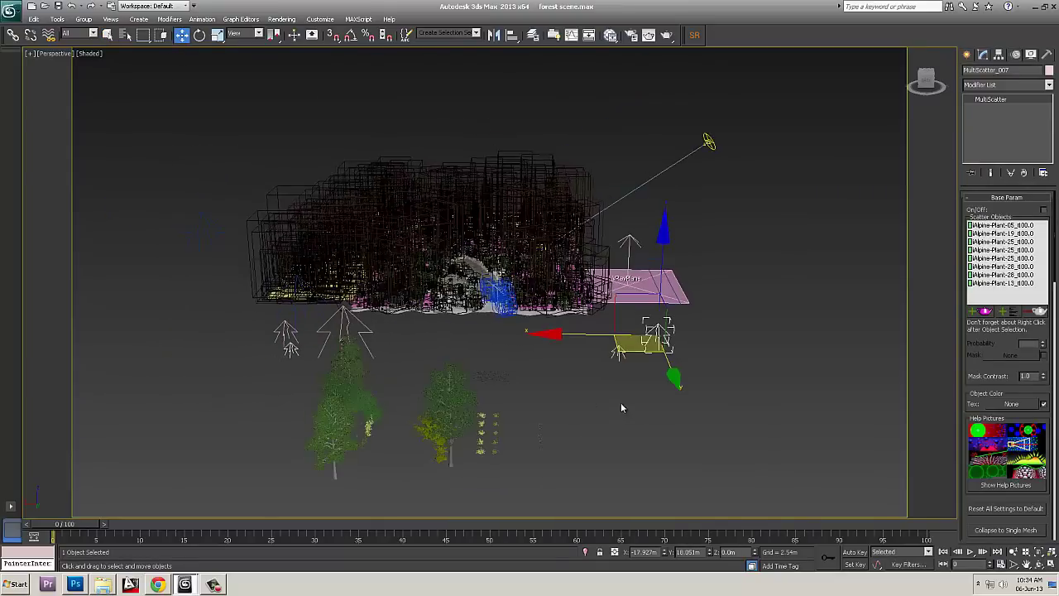
left_click(620, 350)
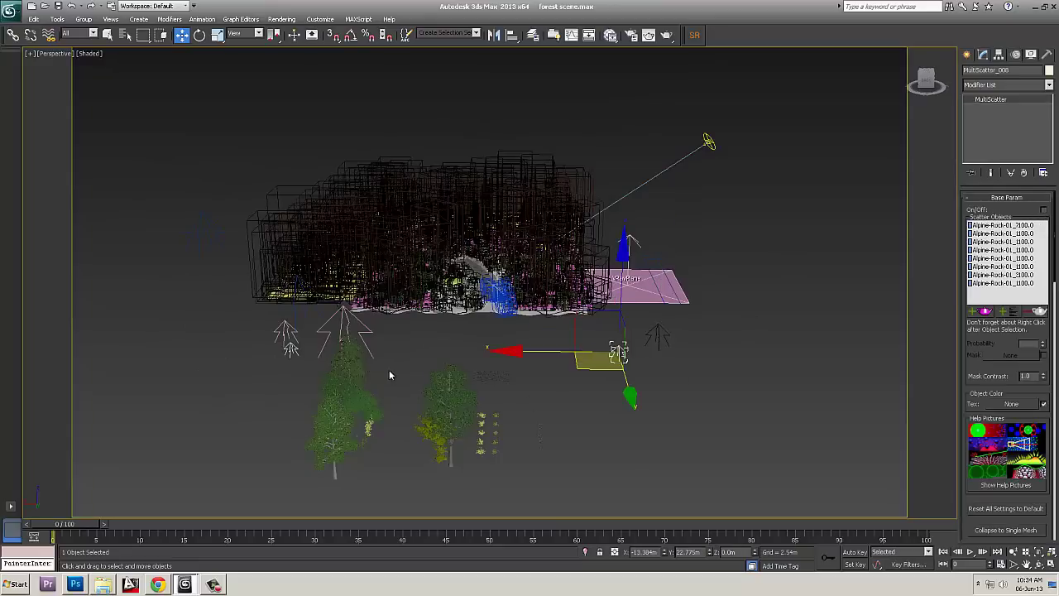
- Turn off the MultiScatter_002 and MultiScatter_003 plant scatters and the MultiScatter_004 rock scatter
middle_click_drag(392, 374, 464, 362)
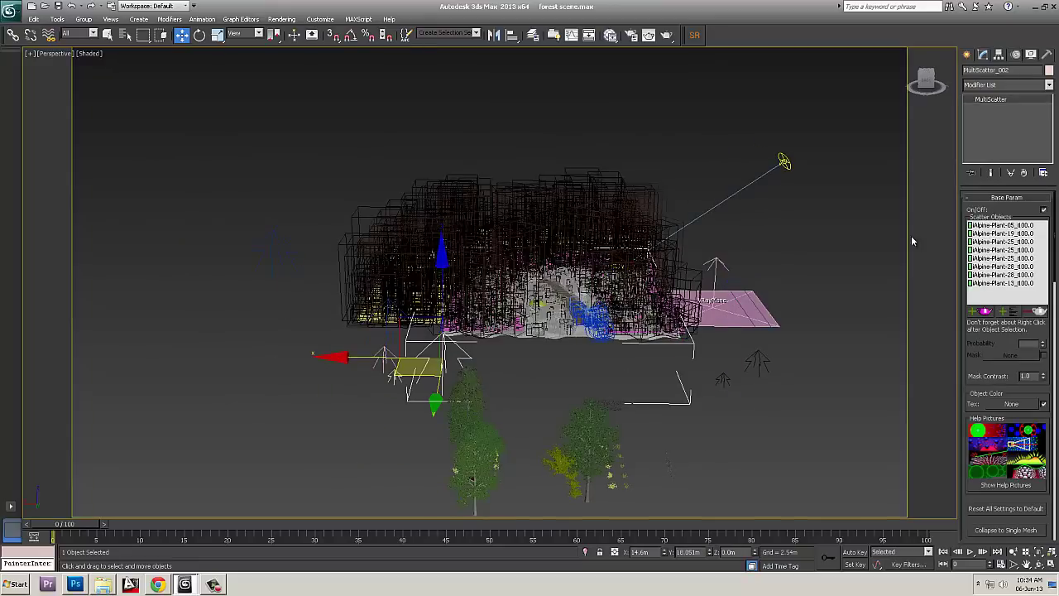
left_click(1044, 210)
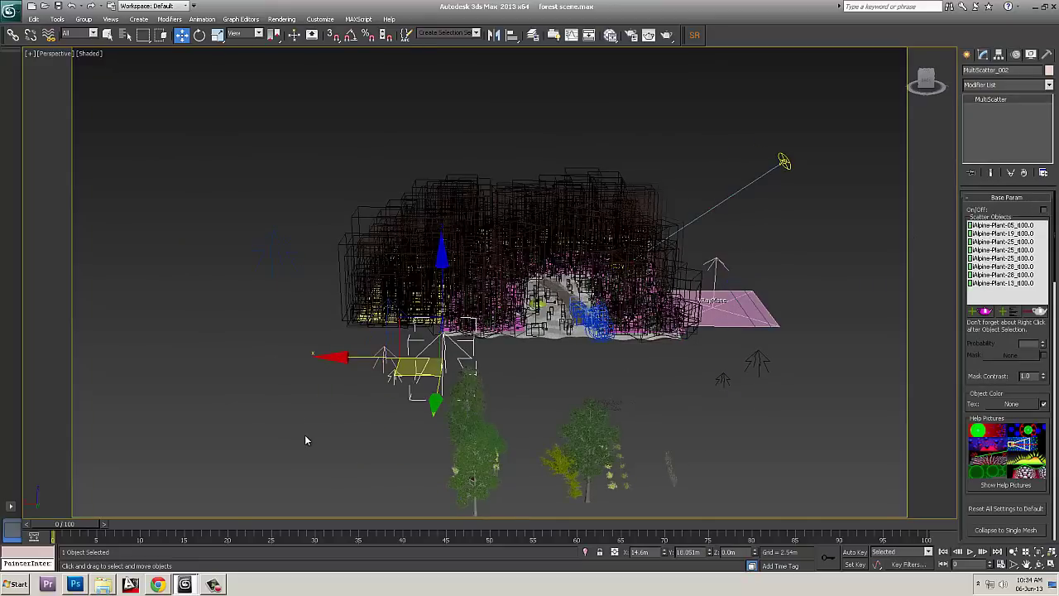
left_click(389, 368)
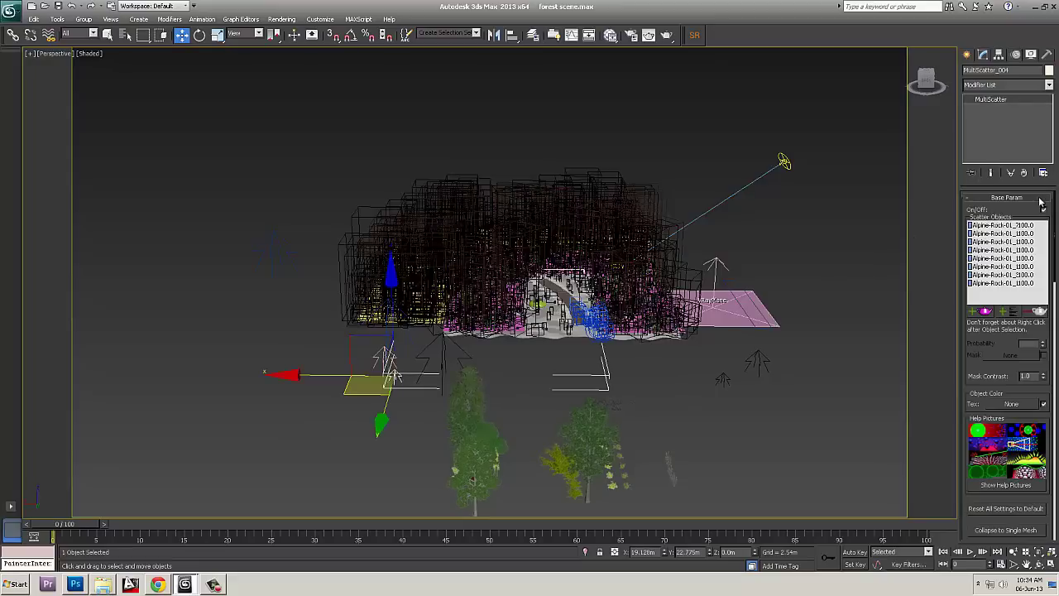
left_click(1044, 211)
left_click(398, 400)
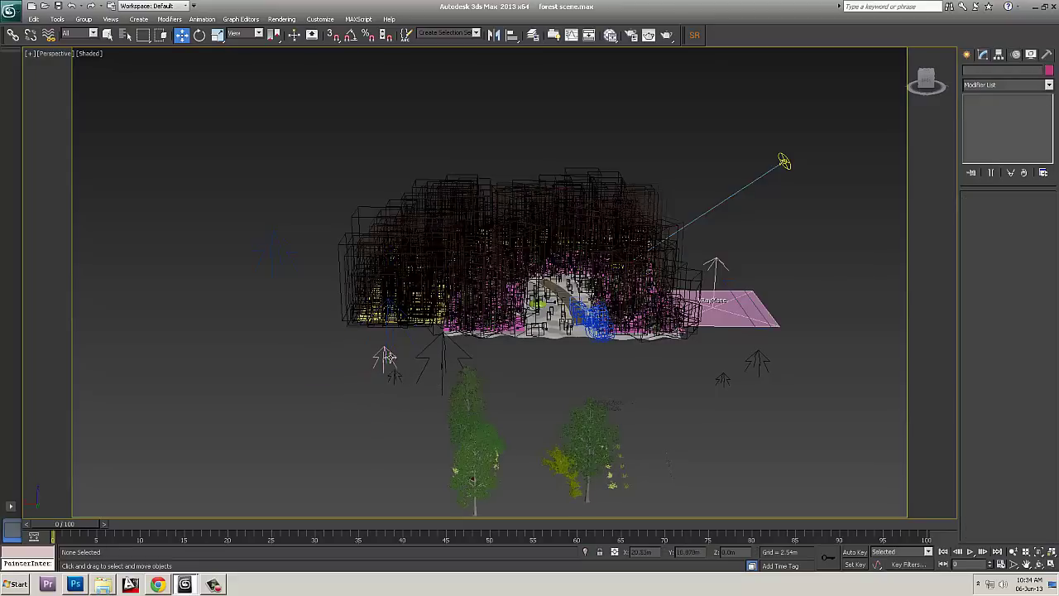
left_click(383, 358)
left_click(661, 294)
left_click(1044, 211)
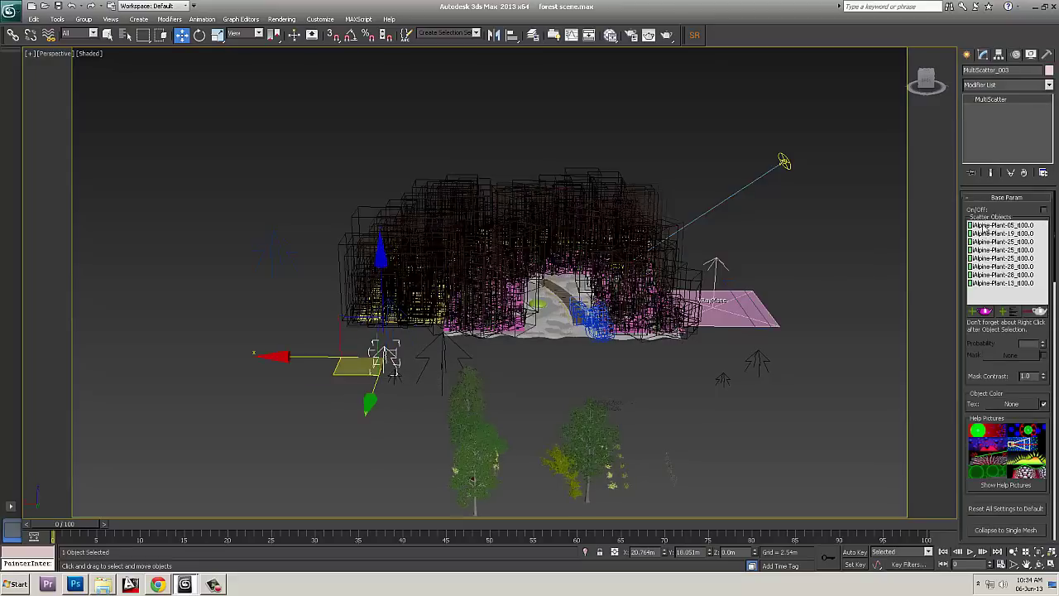
- Turn off the tree and bush scatters MultiScatter_001 and MultiScatter_006
middle_click_drag(208, 374, 236, 420)
left_click(237, 421)
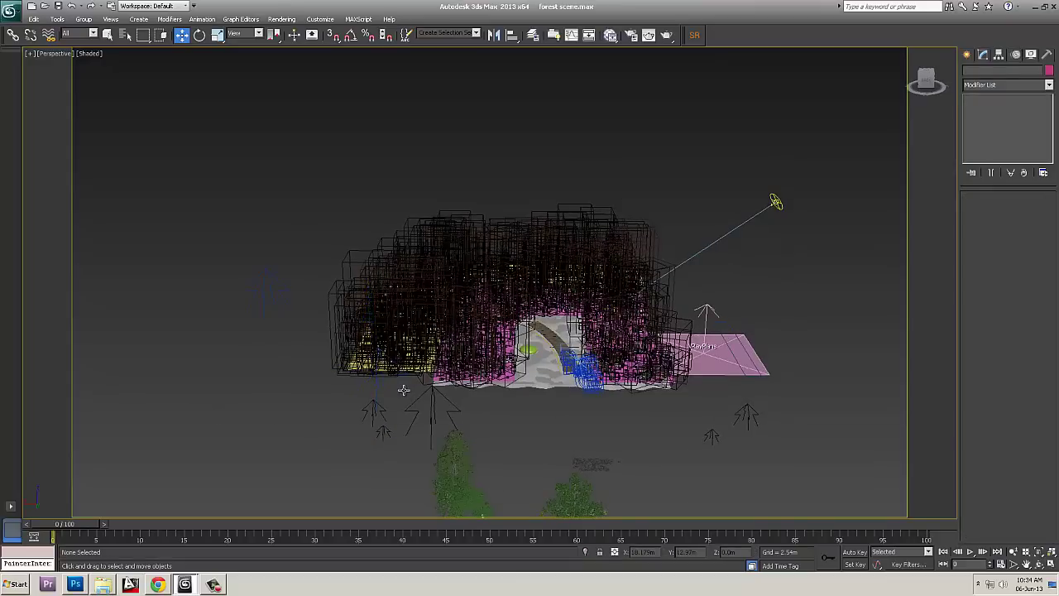
left_click(405, 391)
left_click(1044, 211)
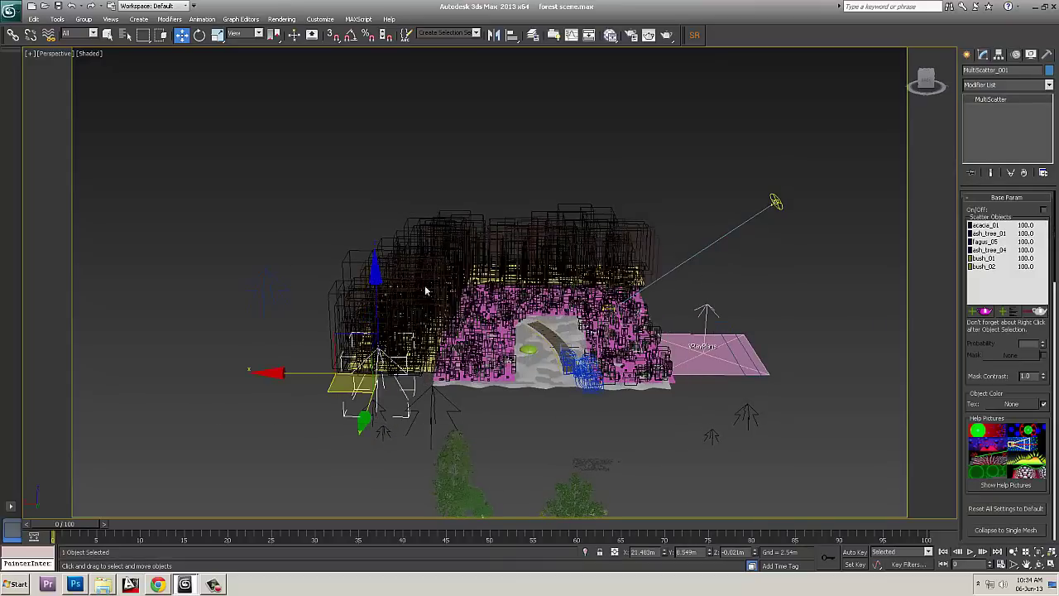
left_click(284, 298)
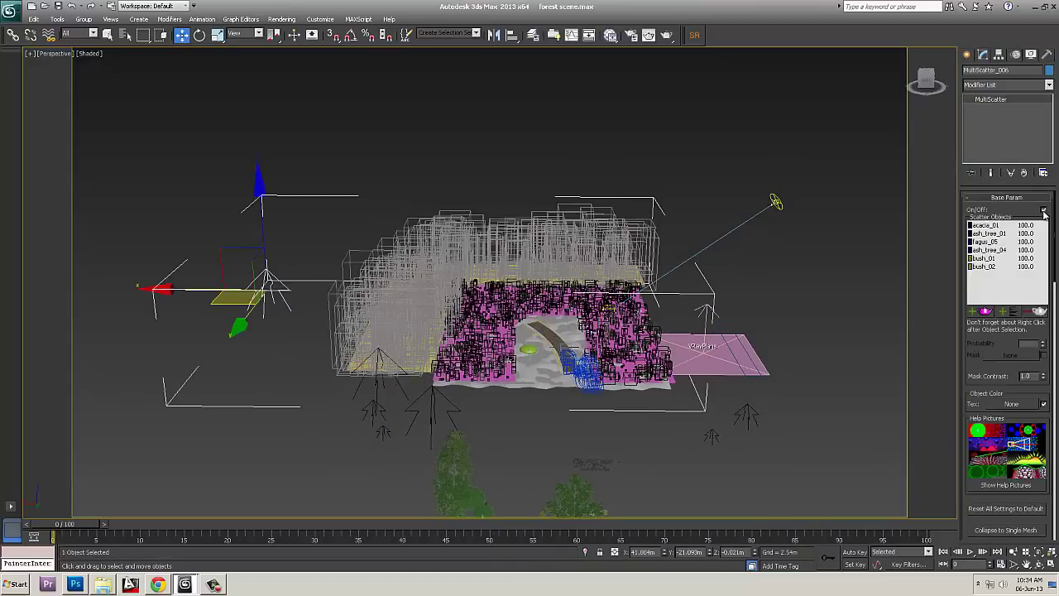
left_click(1044, 212)
- Turn off the remaining MultiScatter_005 plant scatter covering the magenta ground, and clear the selection
middle_click_drag(590, 476, 611, 405, "alt")
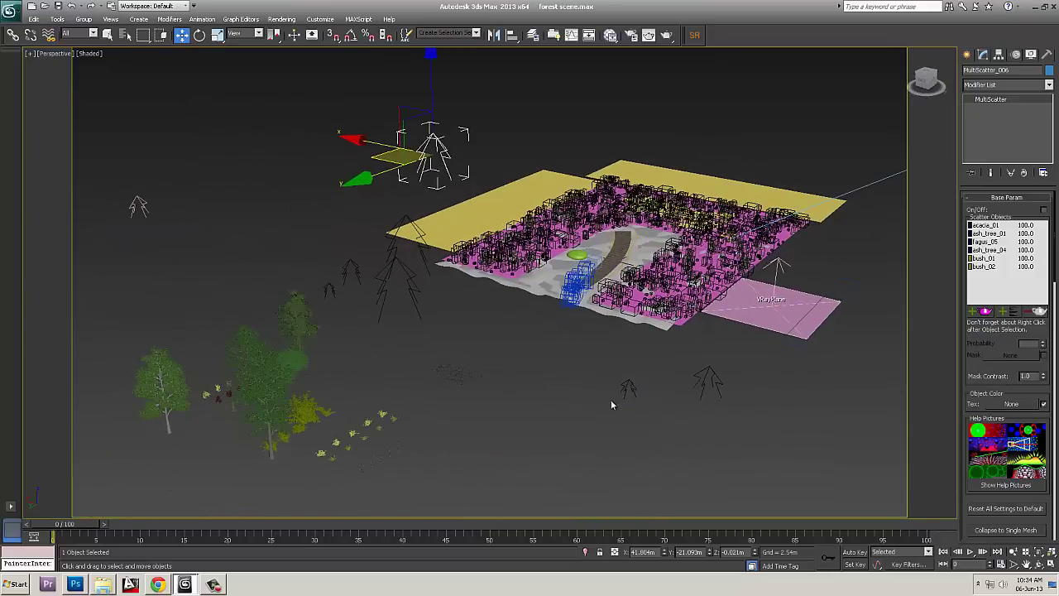
left_click(141, 209)
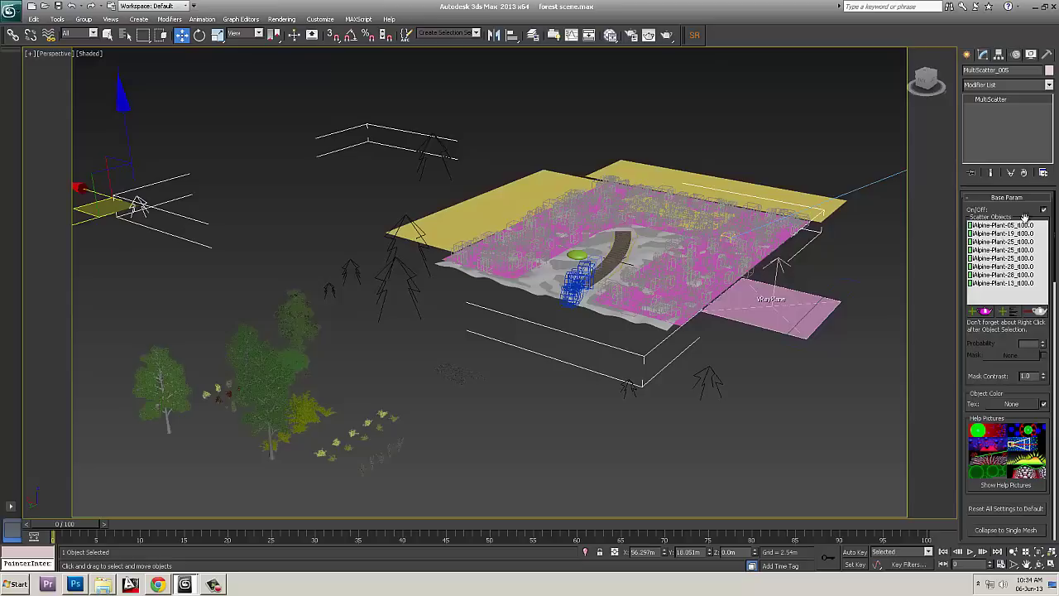
left_click(665, 436)
- Check the rendering control settings in the object properties of the magenta ground plane
middle_click_drag(665, 433, 538, 452, "alt")
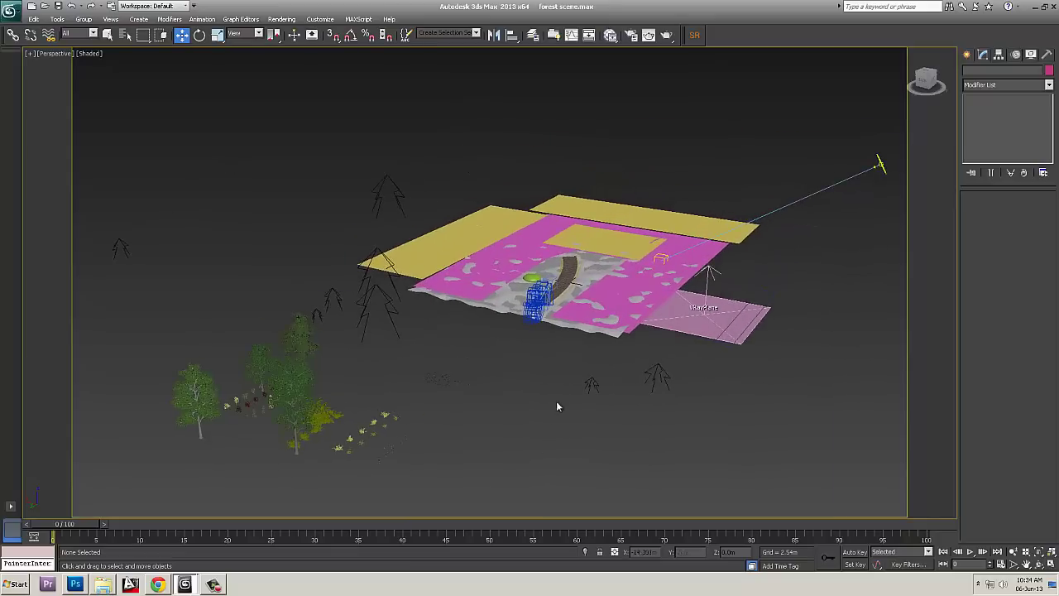
scroll(557, 405, "up", 5)
middle_click_drag(558, 408, 384, 410)
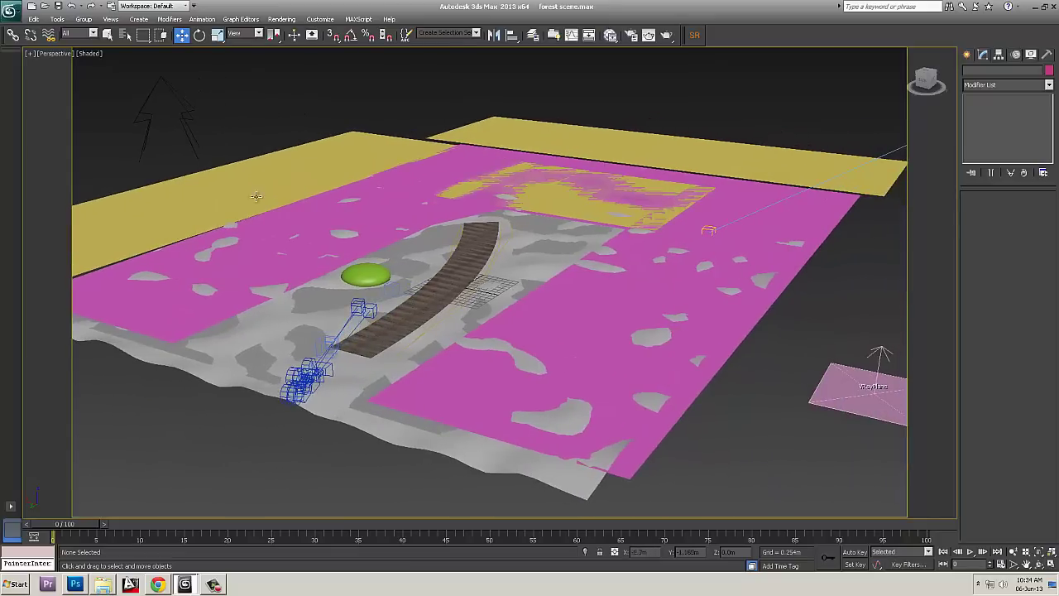
left_click(570, 307)
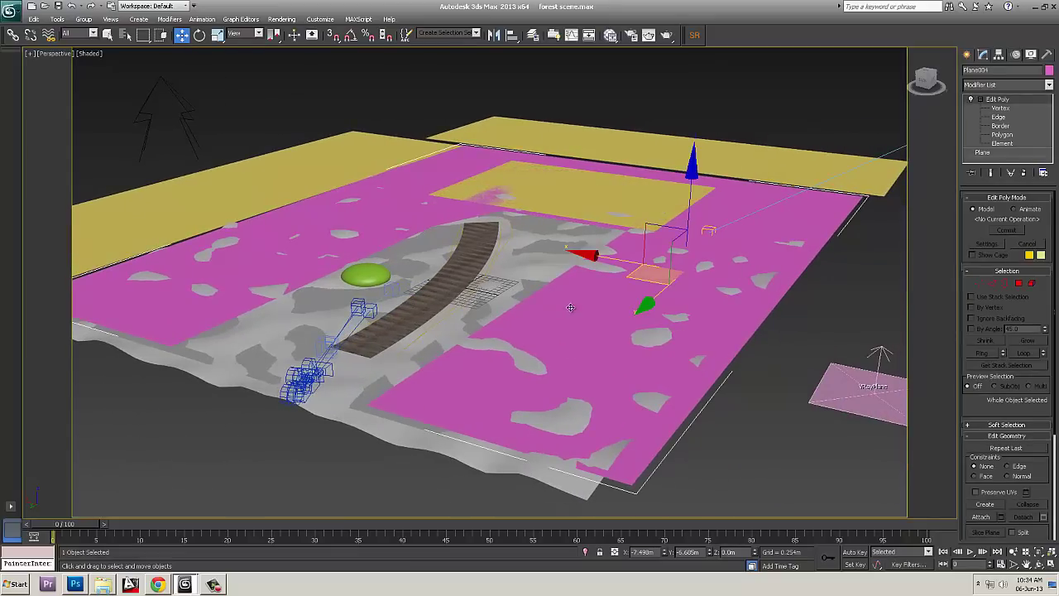
right_click(570, 307)
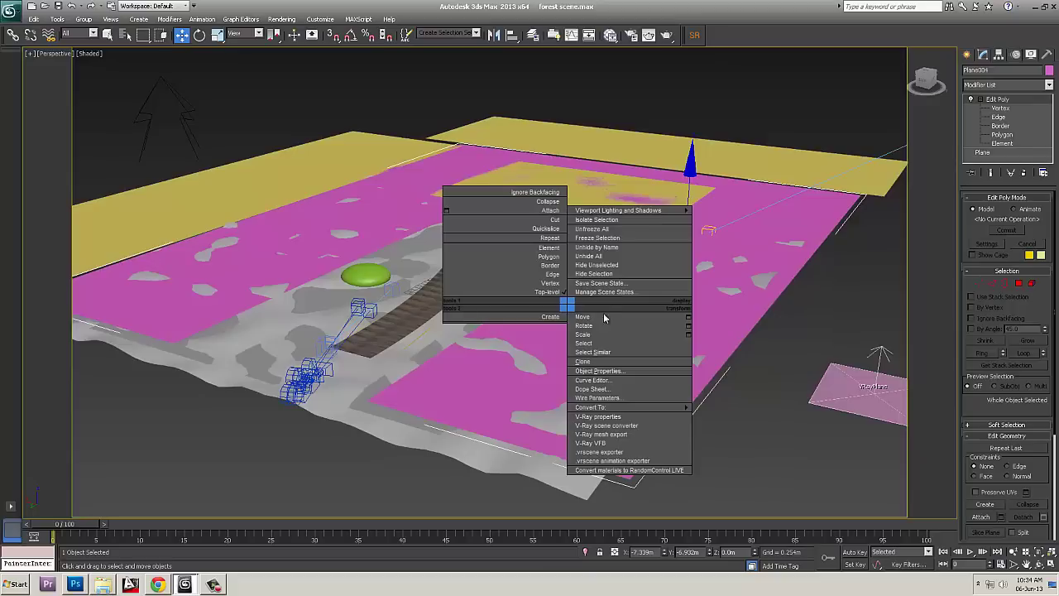
left_click(687, 370)
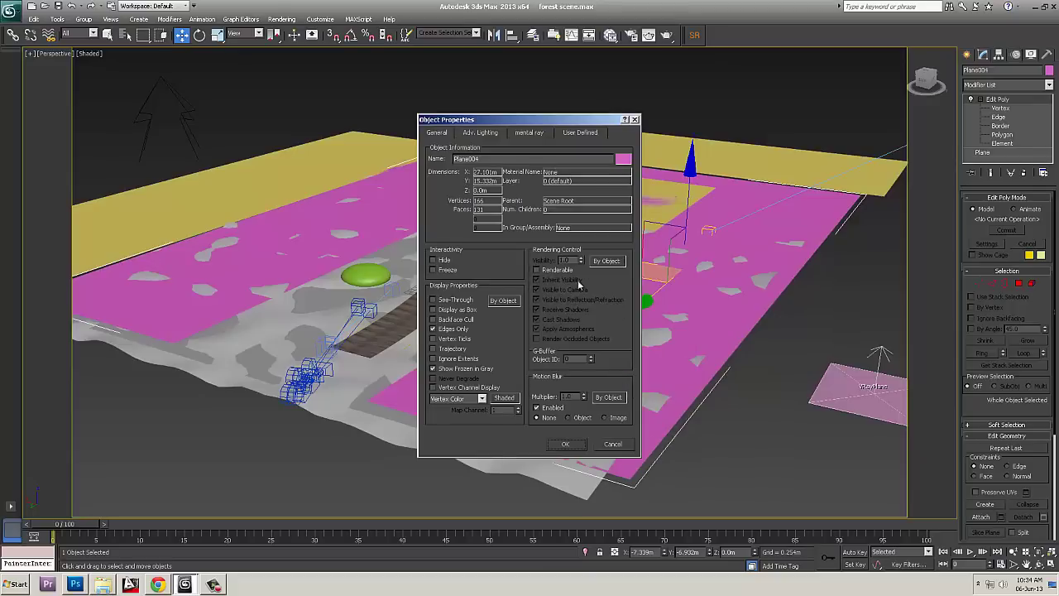
left_click(612, 445)
- Check the rendering control settings in the object properties of the yellow plane behind the magenta ground
middle_click_drag(811, 400, 687, 437)
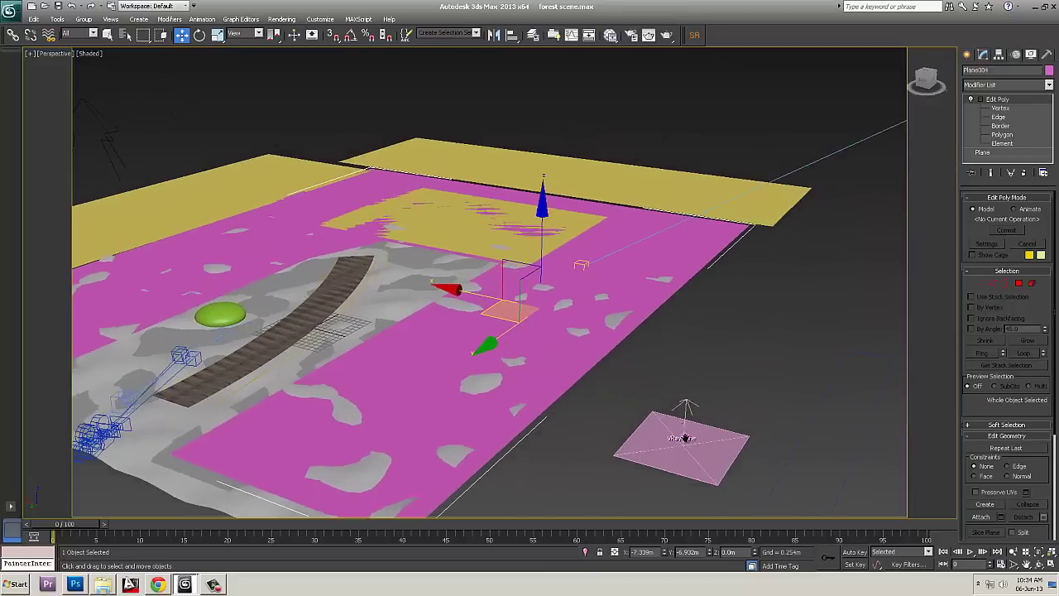
left_click(650, 200)
right_click(650, 200)
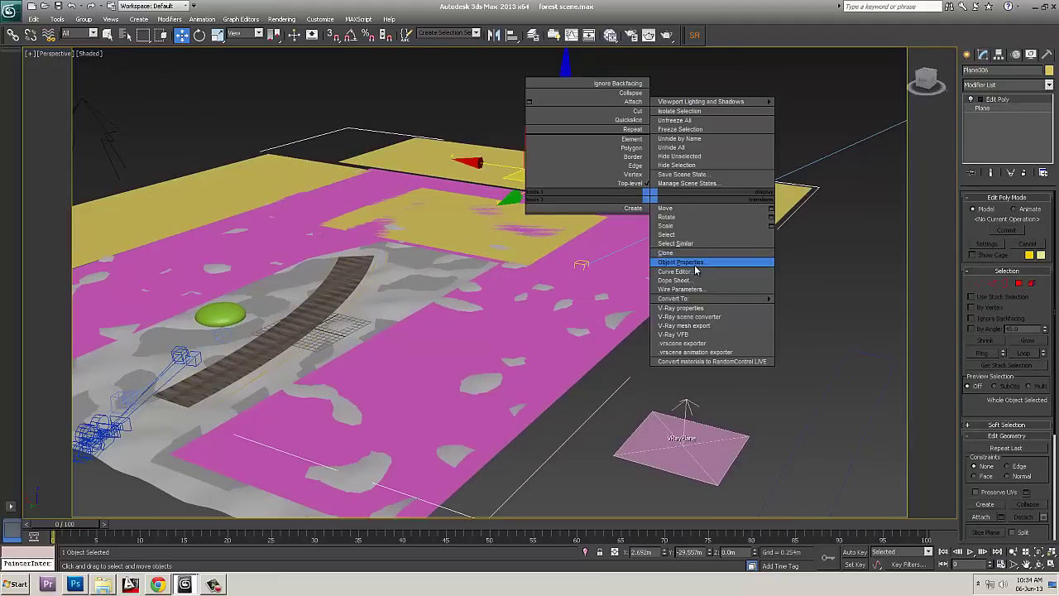
left_click(685, 261)
left_click(553, 271)
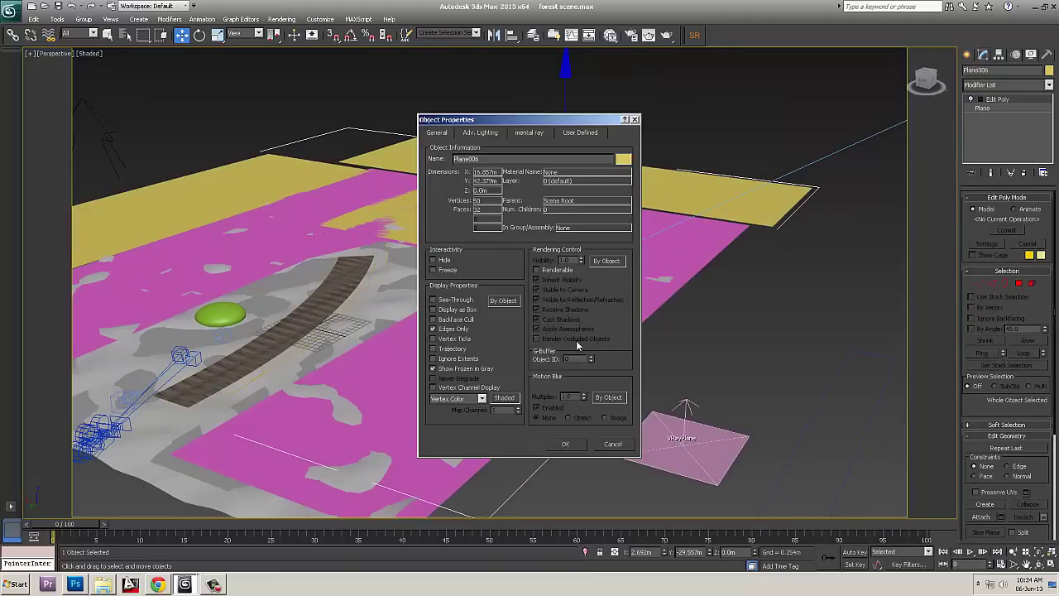
left_click(608, 445)
- Check the rendering control settings of the green sphere beside the boardwalk, and clear the selection
middle_click_drag(392, 241, 382, 252)
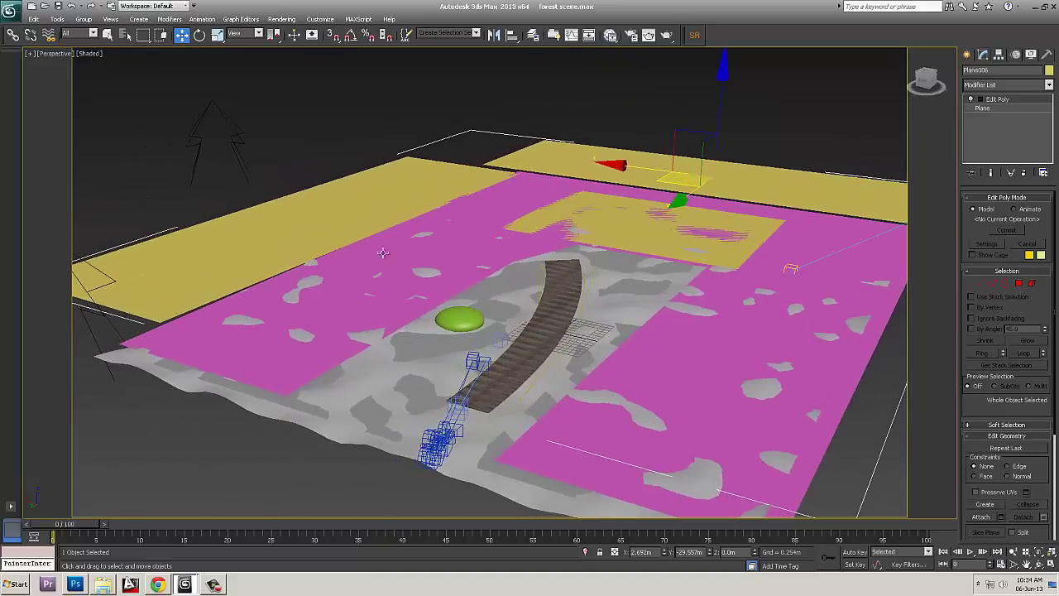
left_click(465, 317)
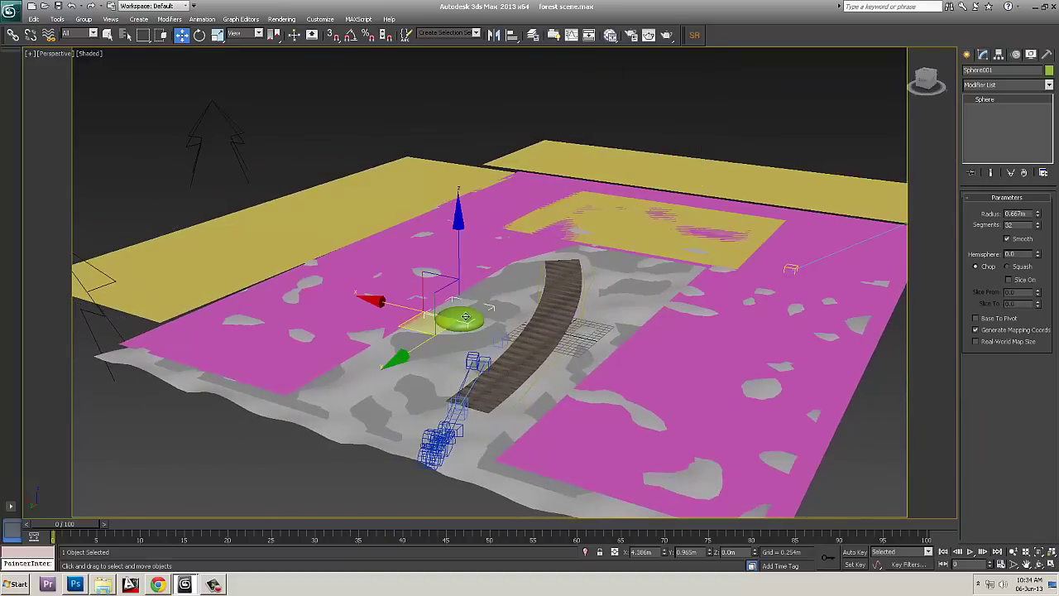
right_click(465, 314)
left_click(496, 379)
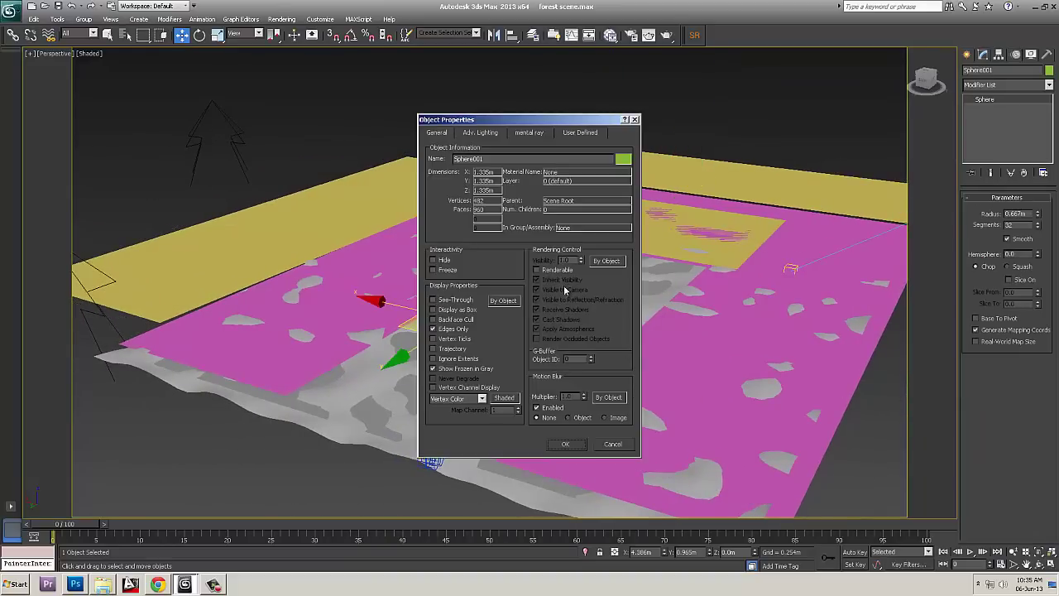
left_click(612, 444)
left_click(286, 475)
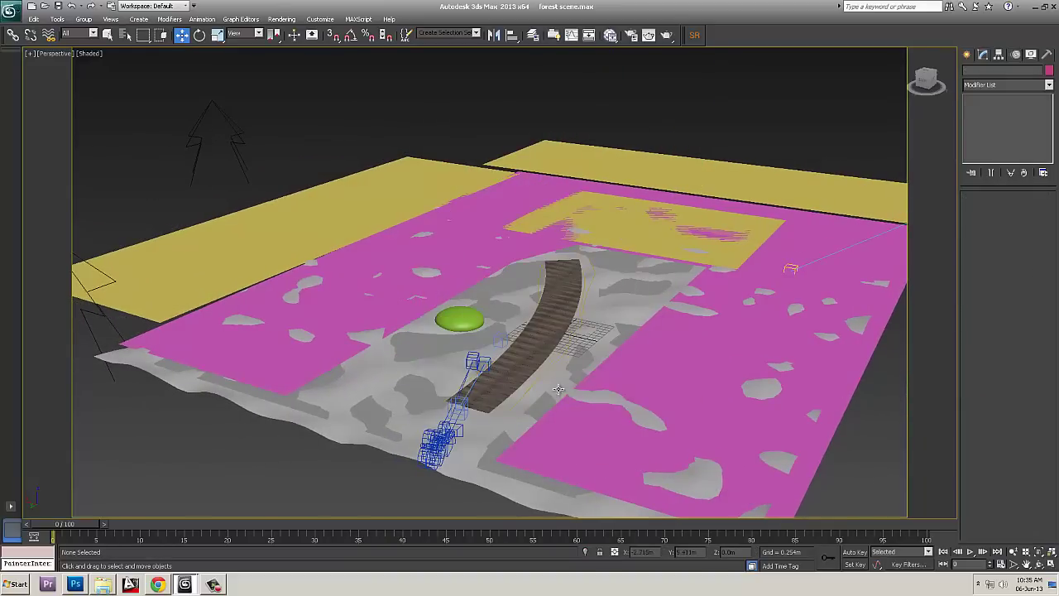
- Examine the group of source trees, bushes and plants standing away from the terrain
middle_click_drag(591, 378, 501, 312)
scroll(692, 367, "down", 5)
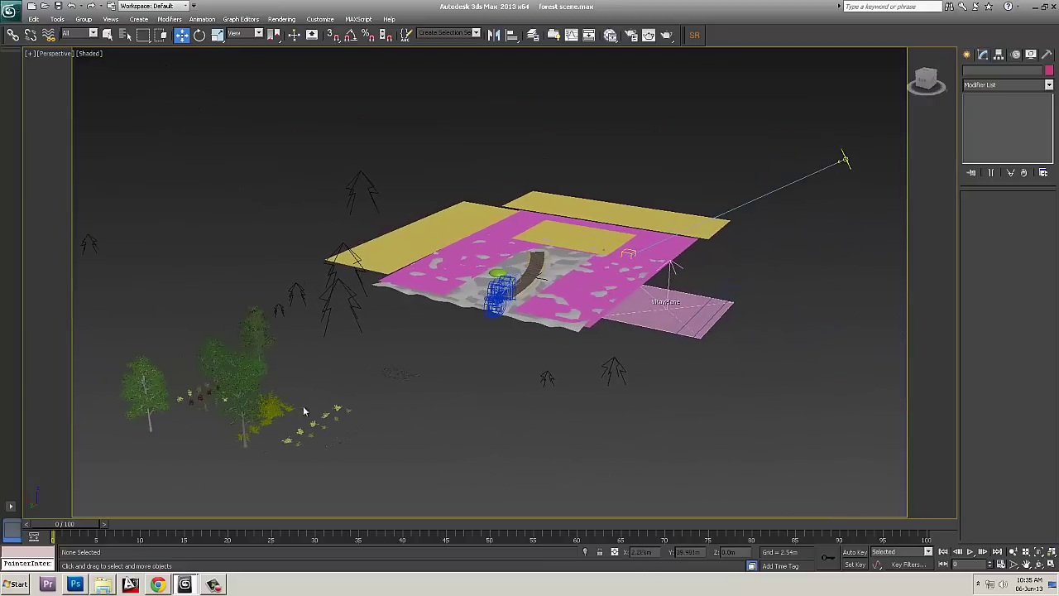
middle_click_drag(302, 414, 461, 373)
middle_click_drag(514, 406, 362, 383, "alt")
scroll(377, 349, "up", 4)
scroll(376, 354, "up", 3)
middle_click_drag(506, 336, 523, 381)
scroll(389, 373, "down", 3)
scroll(385, 376, "up", 2)
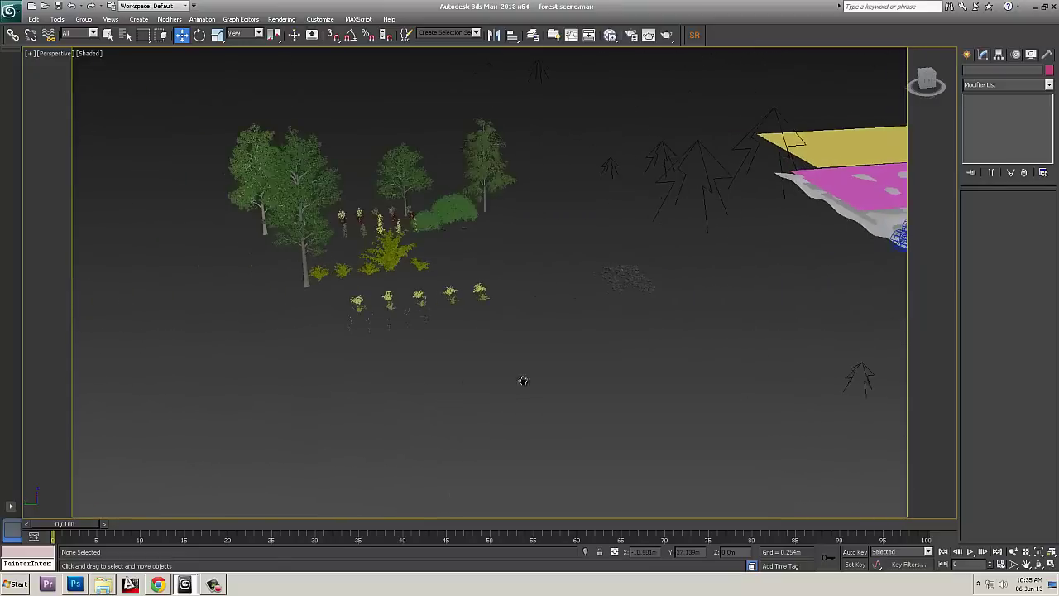
scroll(488, 369, "up", 4)
- Select the two small plants at the end of the plant row and inspect them up close and alongside their neighbours
left_click(494, 334)
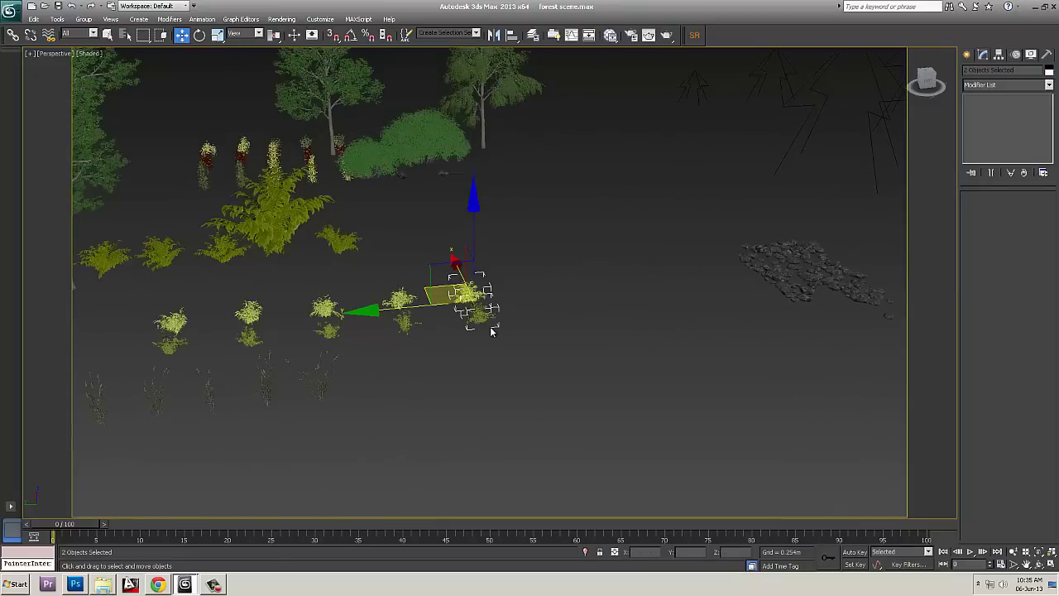
key("z")
middle_click_drag(492, 332, 447, 364, "alt")
middle_click_drag(447, 364, 583, 361)
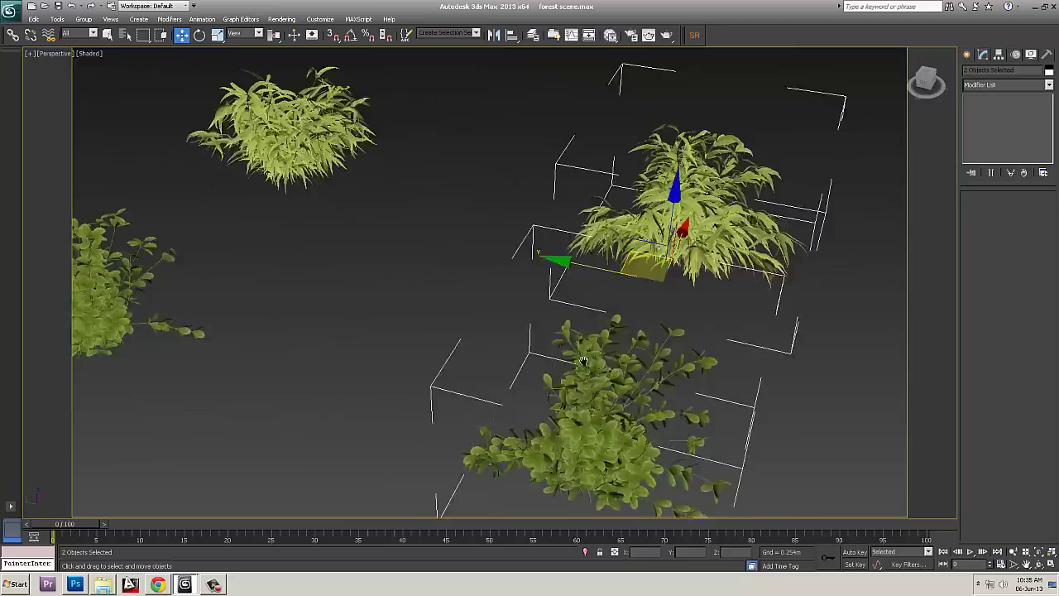
scroll(583, 362, "down", 10)
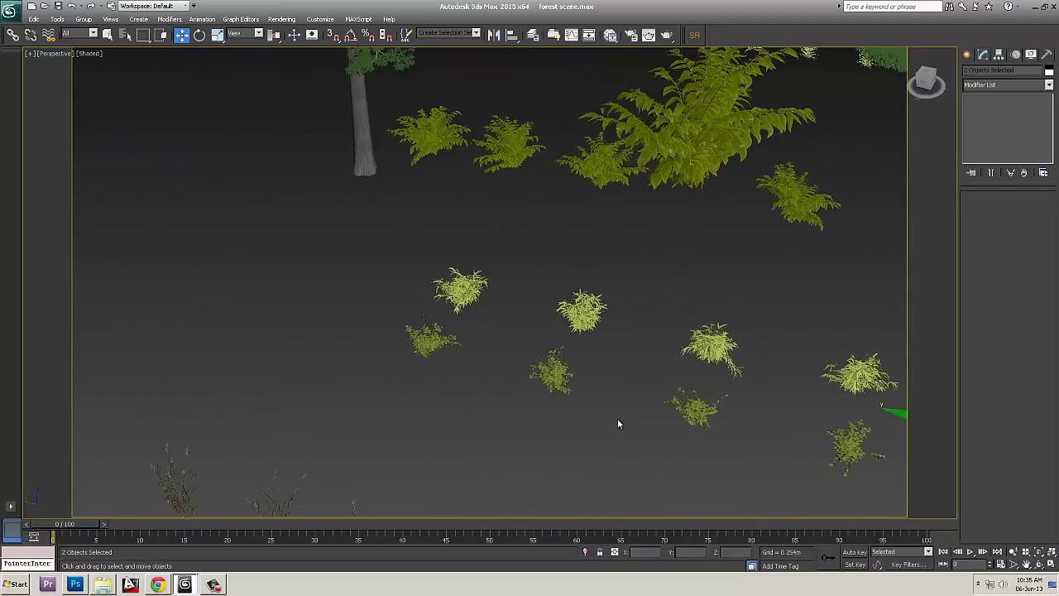
middle_click_drag(617, 420, 588, 293, "alt")
scroll(644, 364, "down", 6)
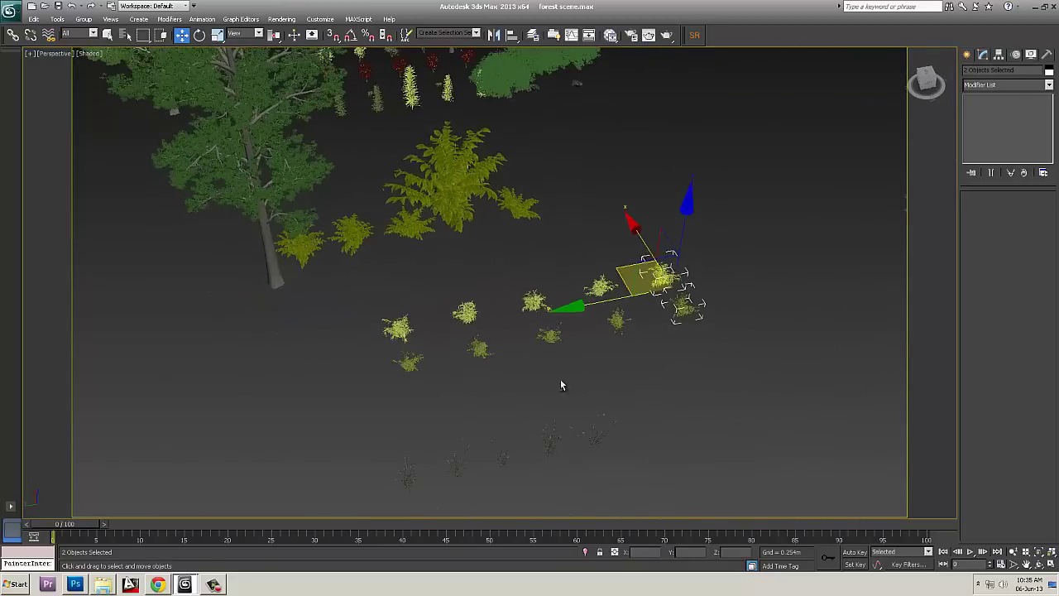
middle_click_drag(562, 381, 664, 338, "alt")
scroll(664, 338, "down", 3)
middle_click_drag(659, 412, 307, 402)
scroll(637, 256, "down", 5)
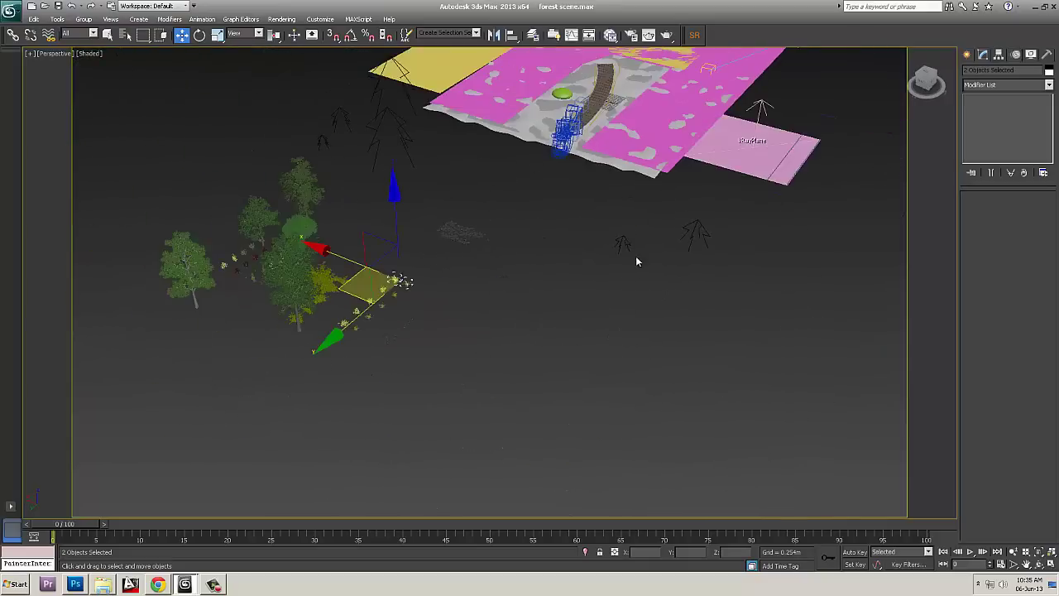
- Select the spline running along the boardwalk and examine its course on both sides of the planks
middle_click_drag(637, 261, 625, 420)
scroll(642, 262, "up", 5)
middle_click_drag(642, 263, 446, 442)
scroll(592, 310, "up", 2)
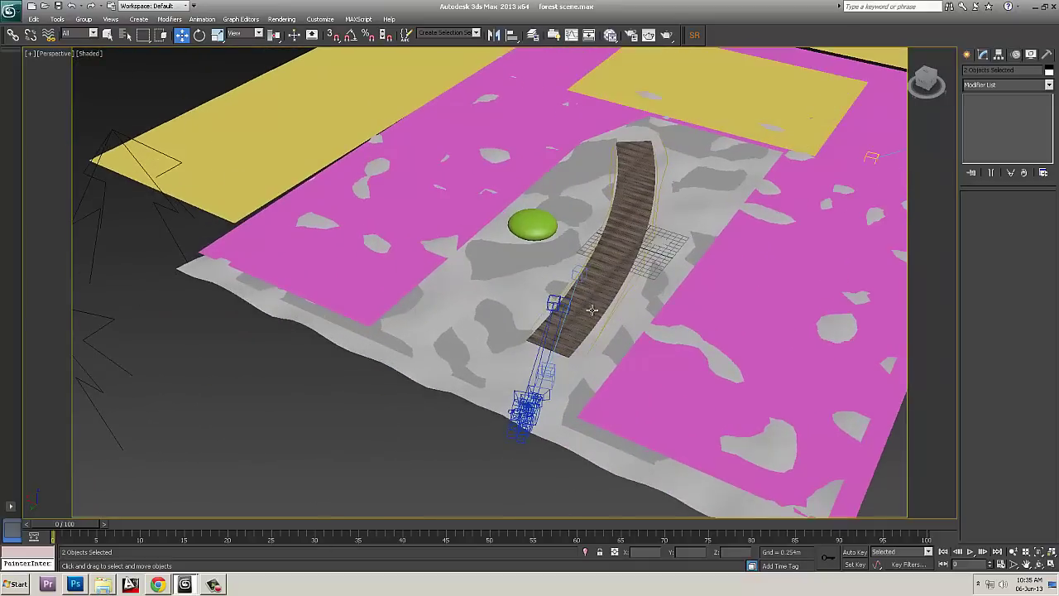
middle_click_drag(637, 312, 622, 341, "alt")
middle_click_drag(530, 361, 594, 355)
scroll(593, 354, "up", 3)
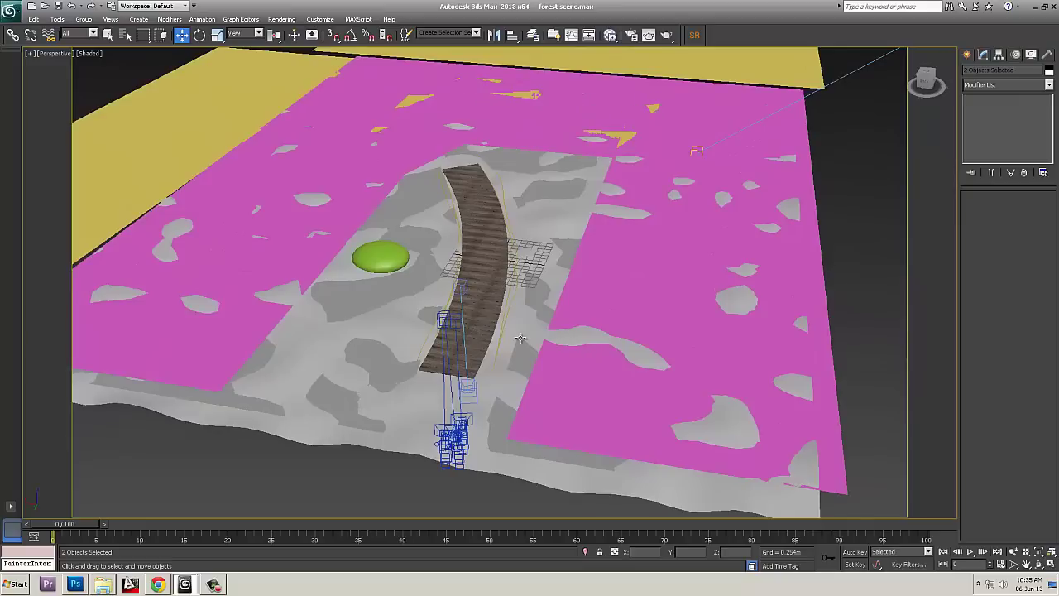
left_click(501, 338)
middle_click_drag(504, 364, 505, 388, "alt")
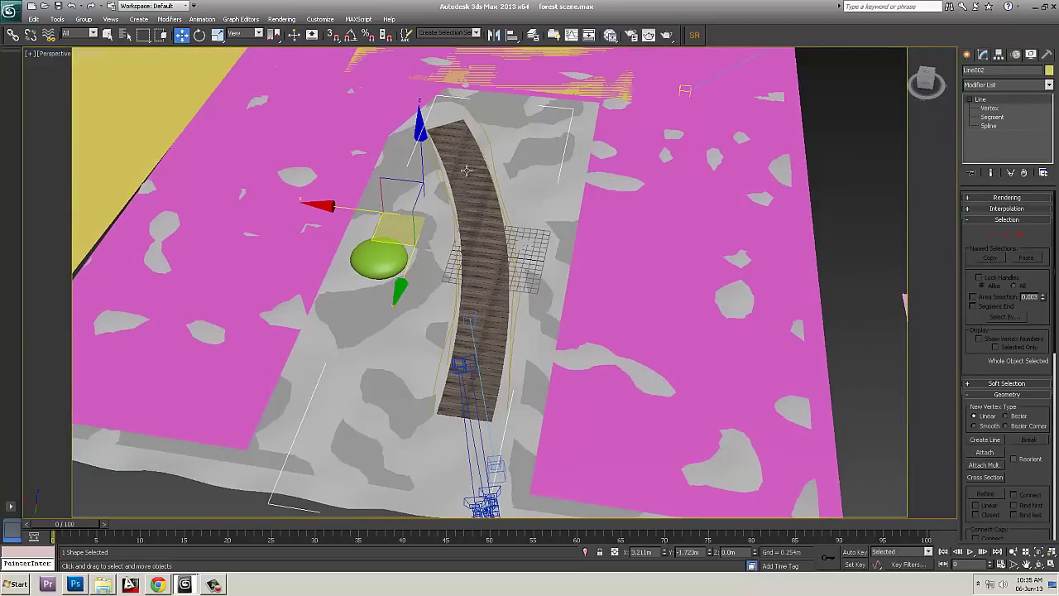
middle_click_drag(615, 324, 505, 124, "alt")
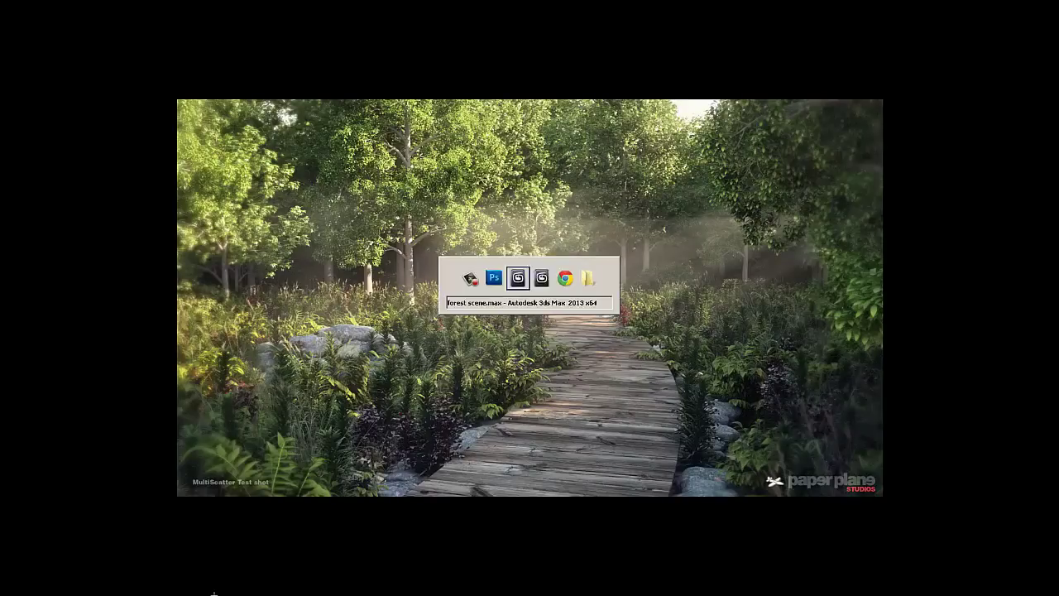
- Find the MultiScatter_004 rock scatter among the scatter objects and turn it back on
scroll(800, 418, "down", 5)
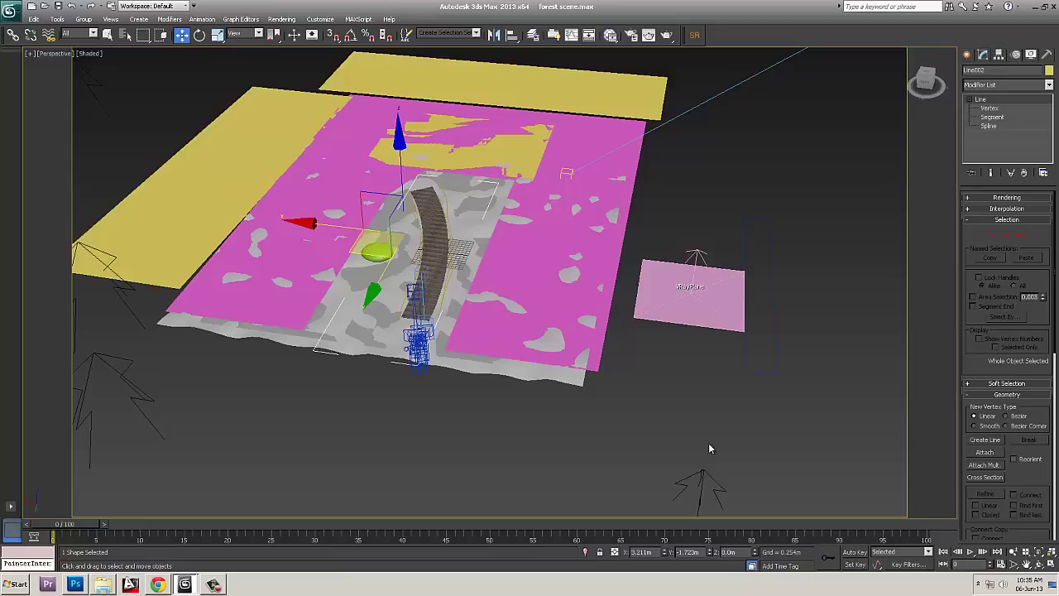
left_click(697, 456)
middle_click_drag(790, 444, 851, 429)
scroll(634, 464, "down", 4)
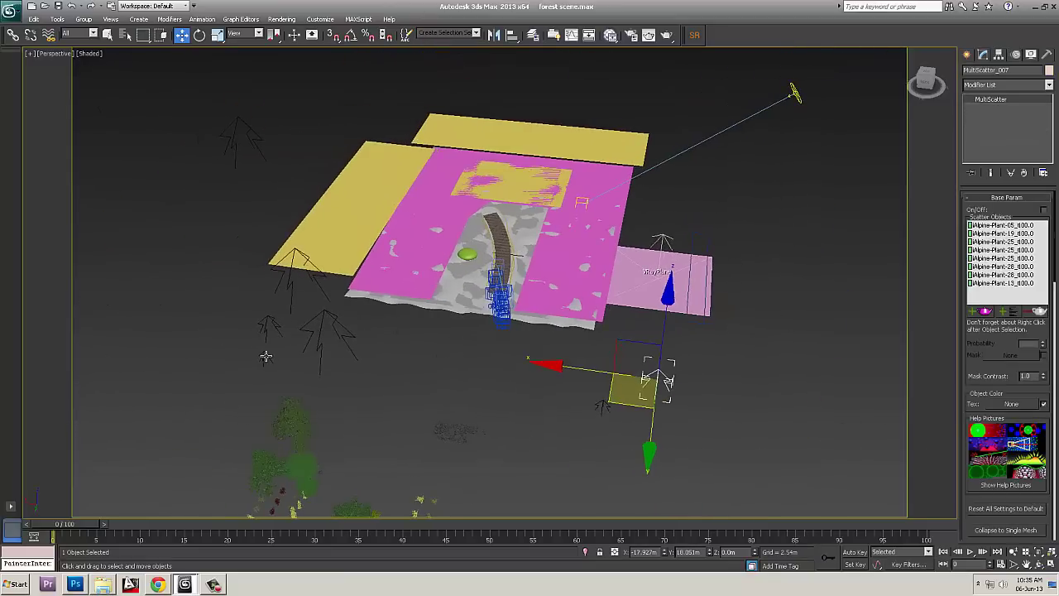
left_click(320, 348)
left_click(319, 348)
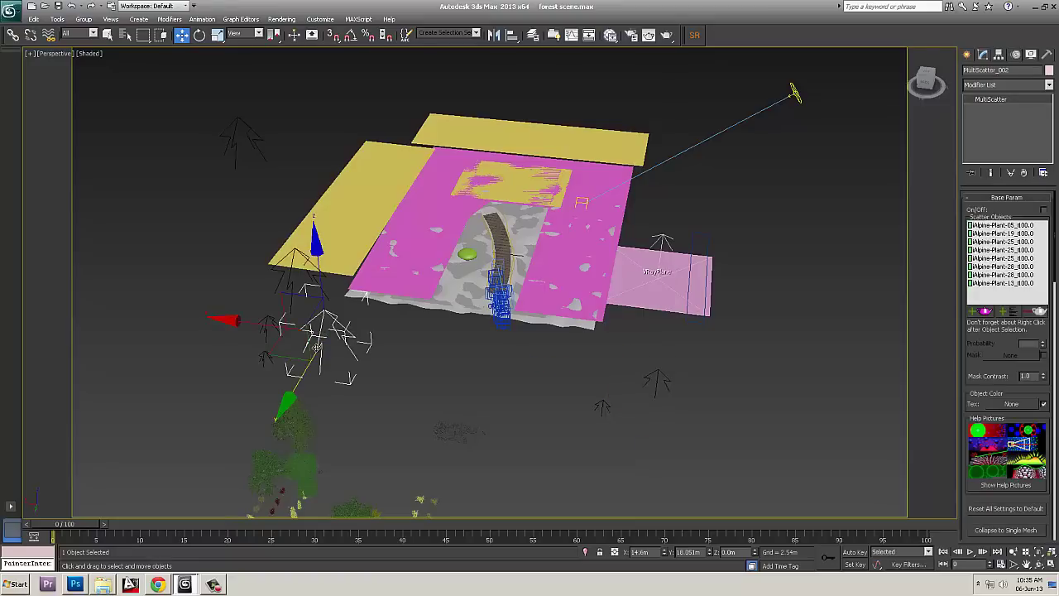
left_click(292, 275)
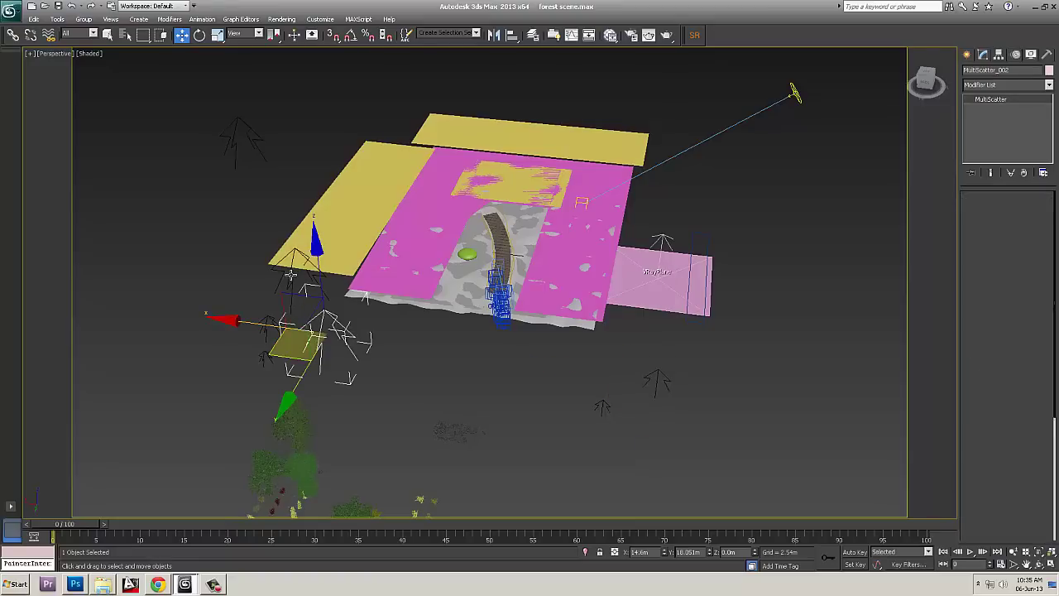
left_click(273, 327)
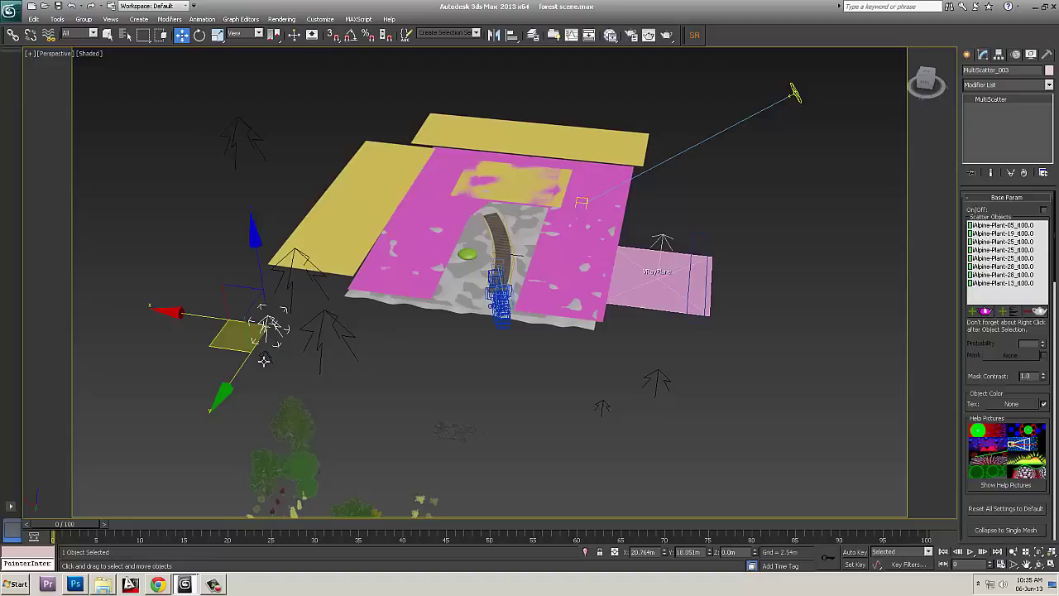
left_click(264, 360)
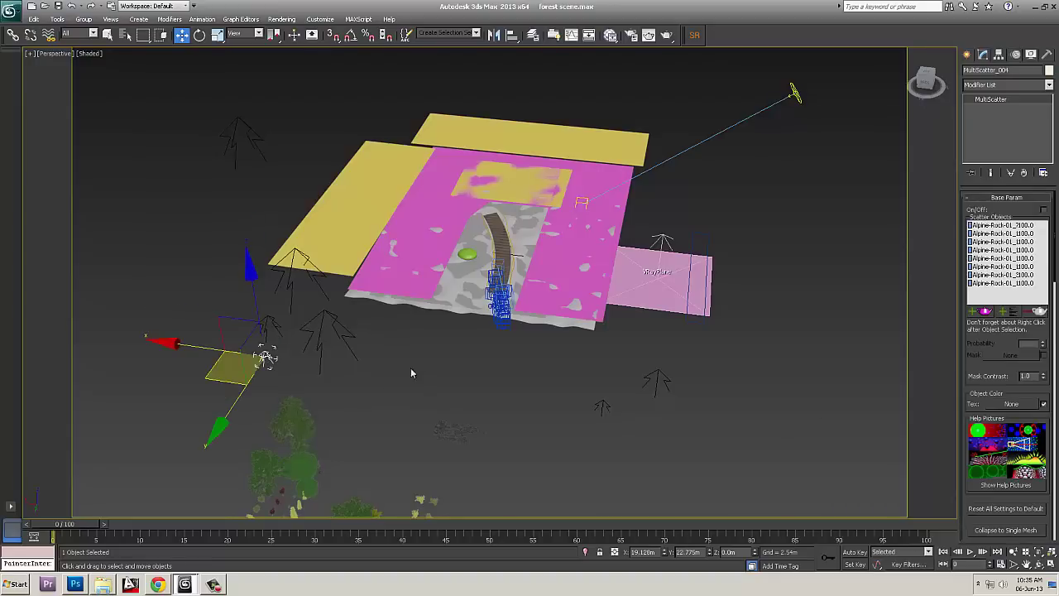
left_click(1044, 210)
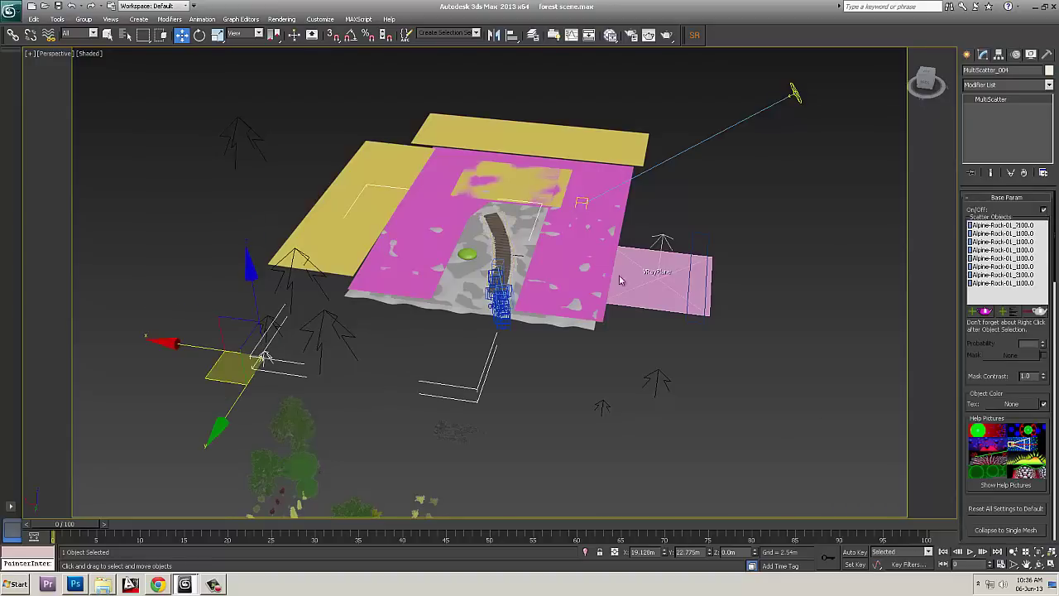
- Widen the command panel to two columns for the rock scatter's Distribution settings, and examine the scattered rocks along the boardwalk's edges
middle_click_drag(549, 296, 468, 321, "alt")
scroll(538, 356, "down", 1)
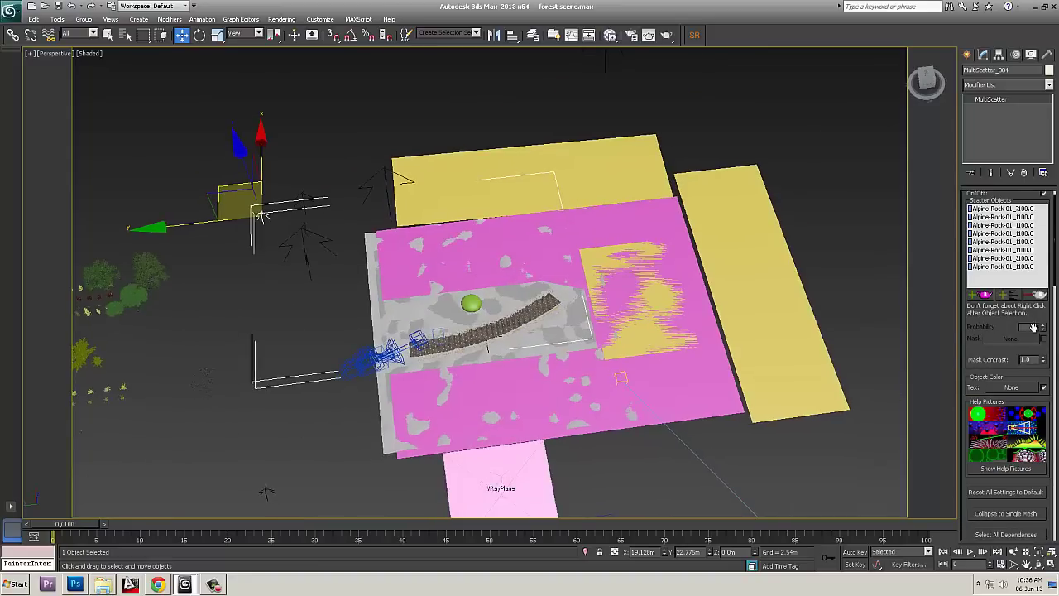
scroll(977, 347, "down", 3)
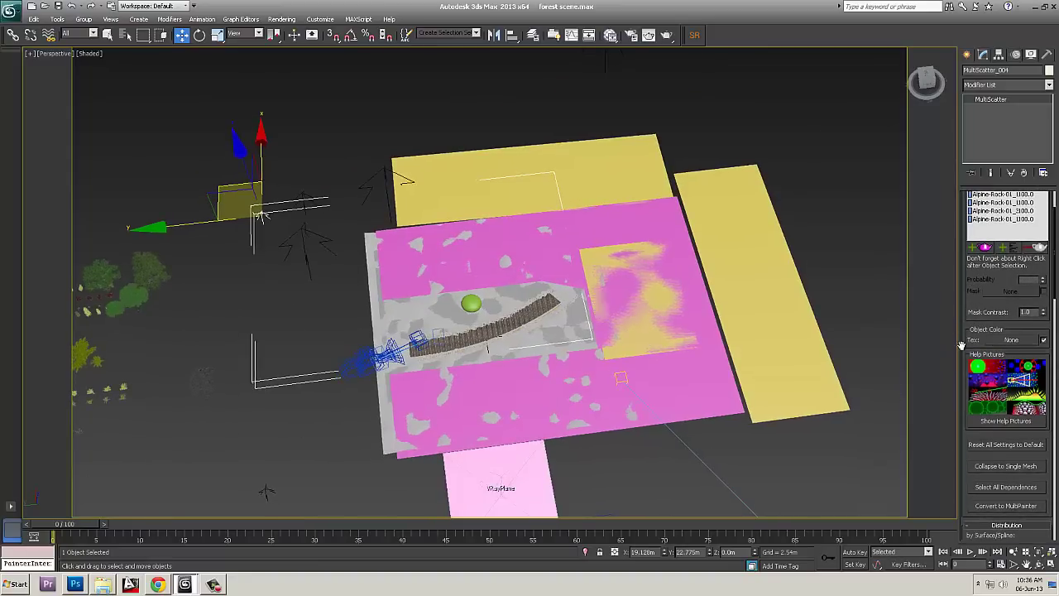
left_click_drag(872, 349, 849, 350)
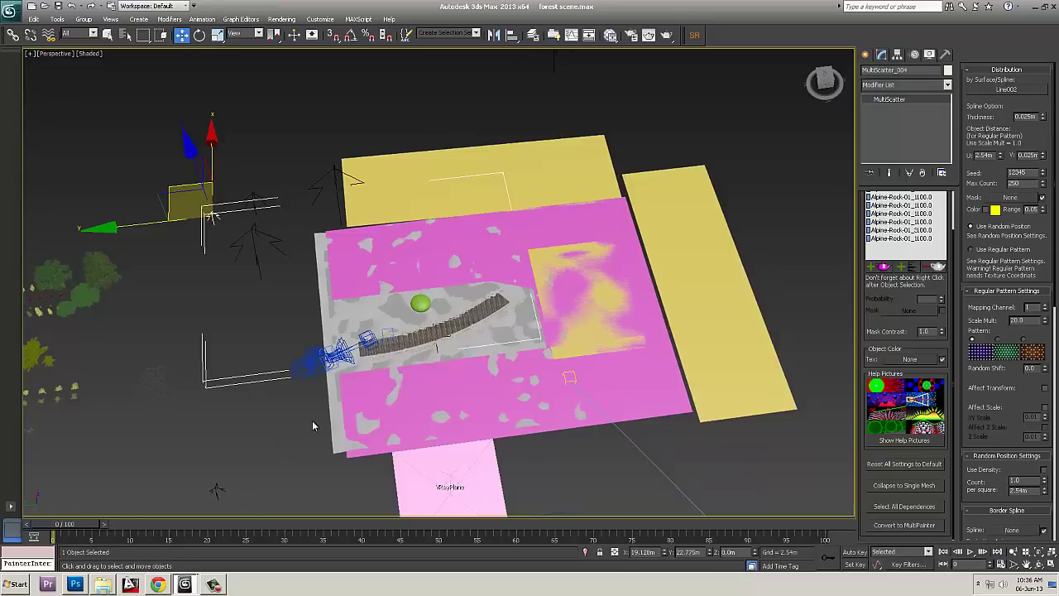
middle_click_drag(395, 385, 515, 322, "alt")
scroll(514, 261, "up", 5)
scroll(514, 261, "up", 3)
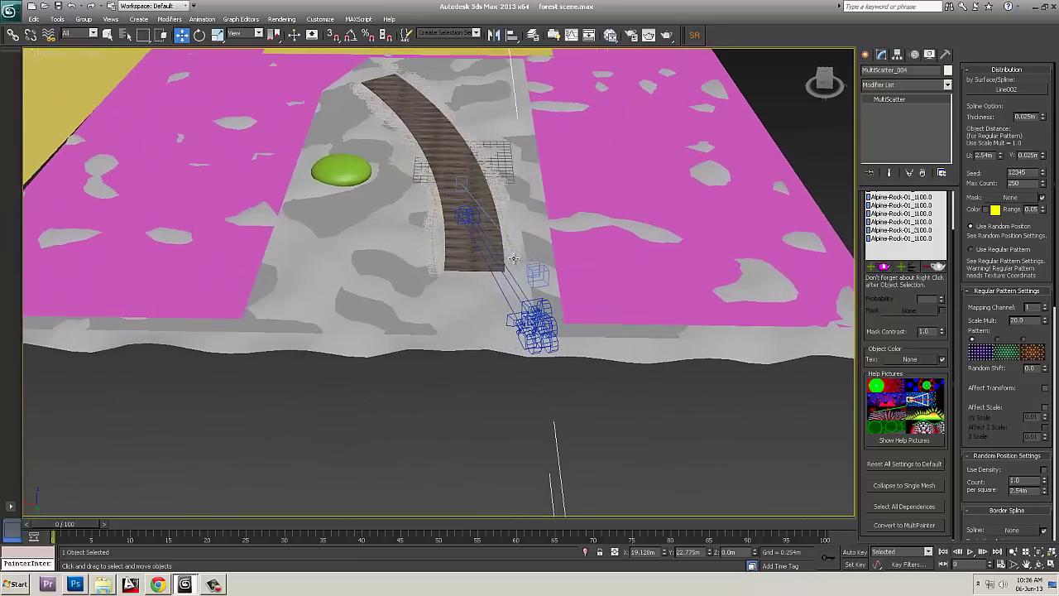
middle_click_drag(513, 259, 474, 343, "alt")
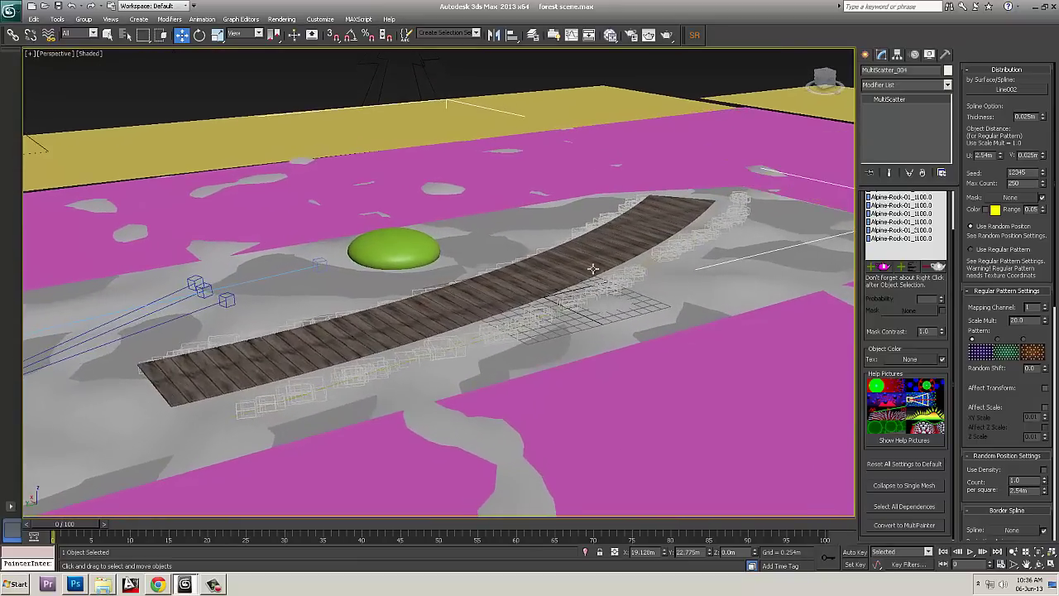
- Select the MultiScatter_003 plant scatter beside the ground planes and toggle it on and back off
scroll(528, 296, "down", 3)
scroll(528, 298, "down", 5)
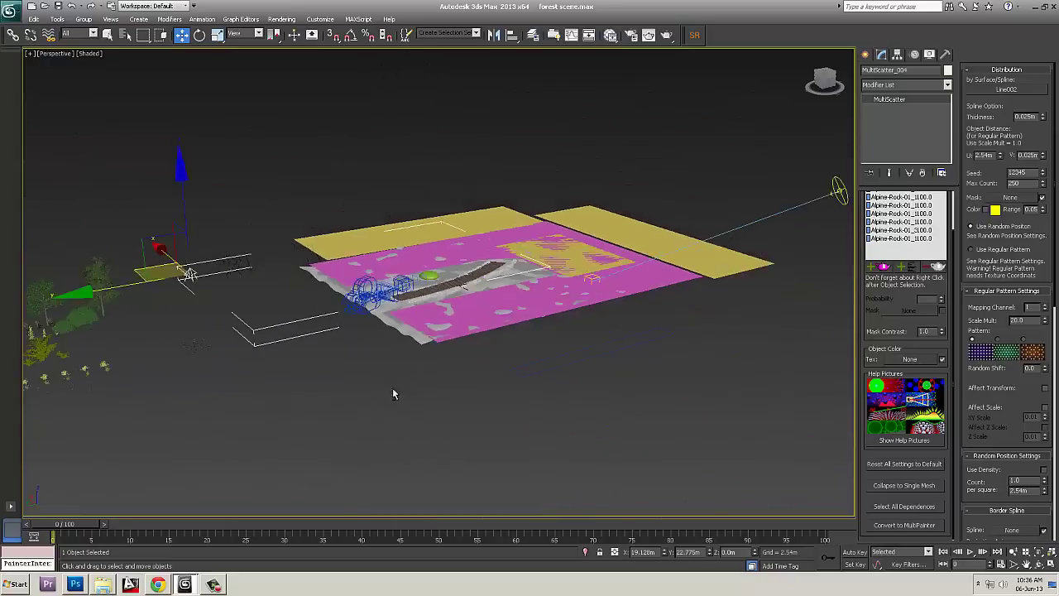
middle_click_drag(393, 389, 692, 437, "alt")
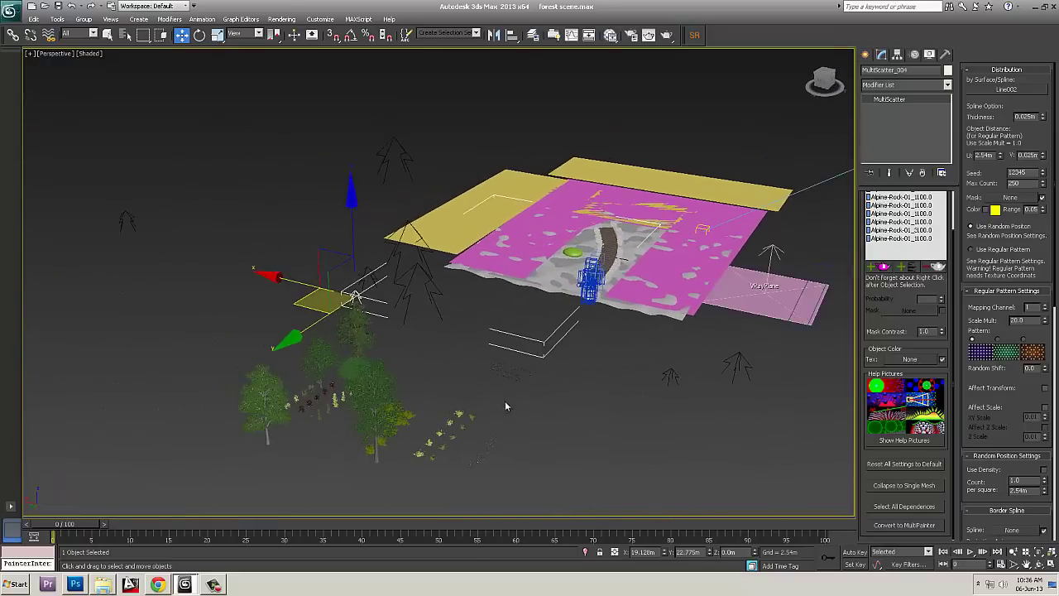
middle_click_drag(505, 400, 458, 355, "alt")
left_click(466, 340)
left_click(404, 312)
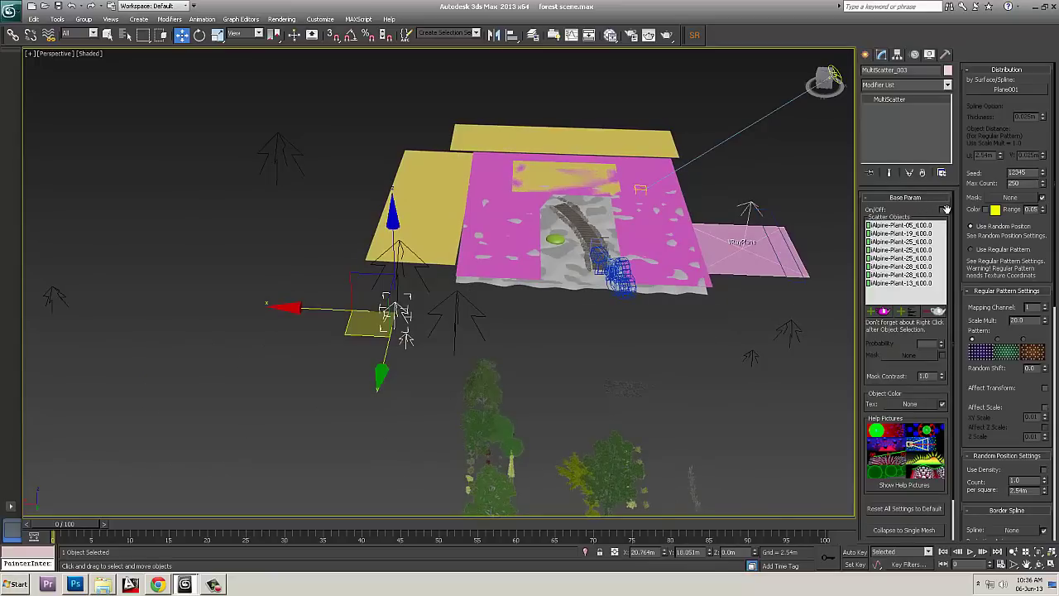
left_click(942, 211)
left_click(943, 211)
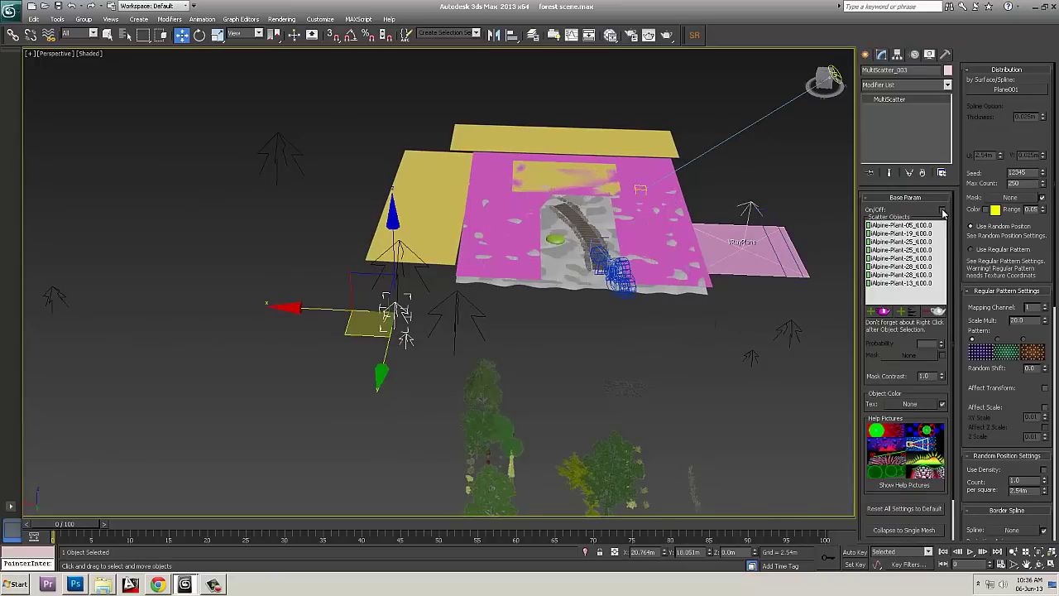
- Turn on the MultiScatter_007 plant scatter and examine its plants along both sides of the boardwalk
left_click(792, 330)
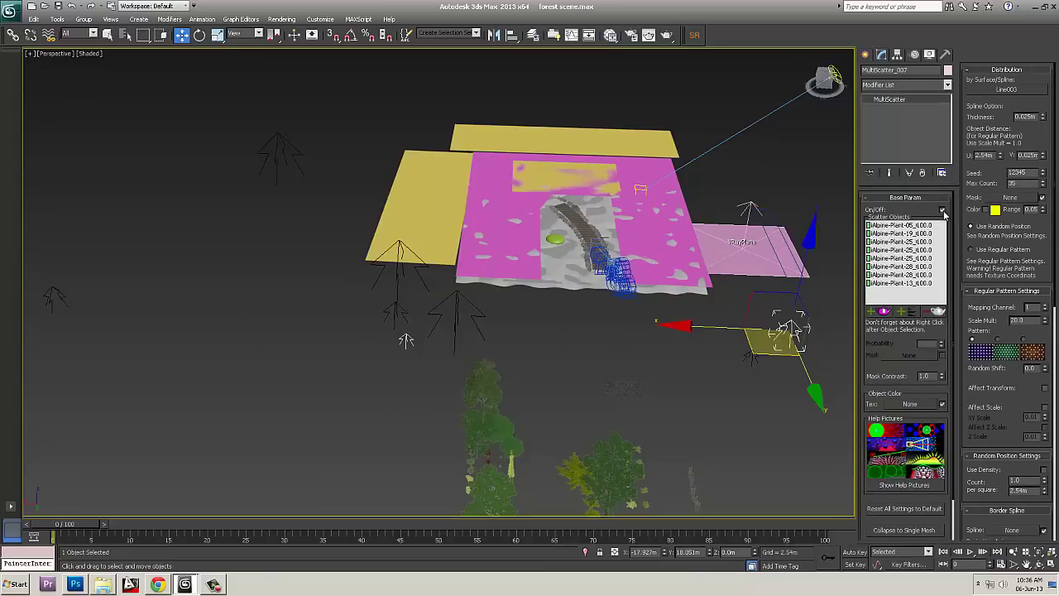
left_click(943, 211)
left_click(943, 211)
left_click(943, 211)
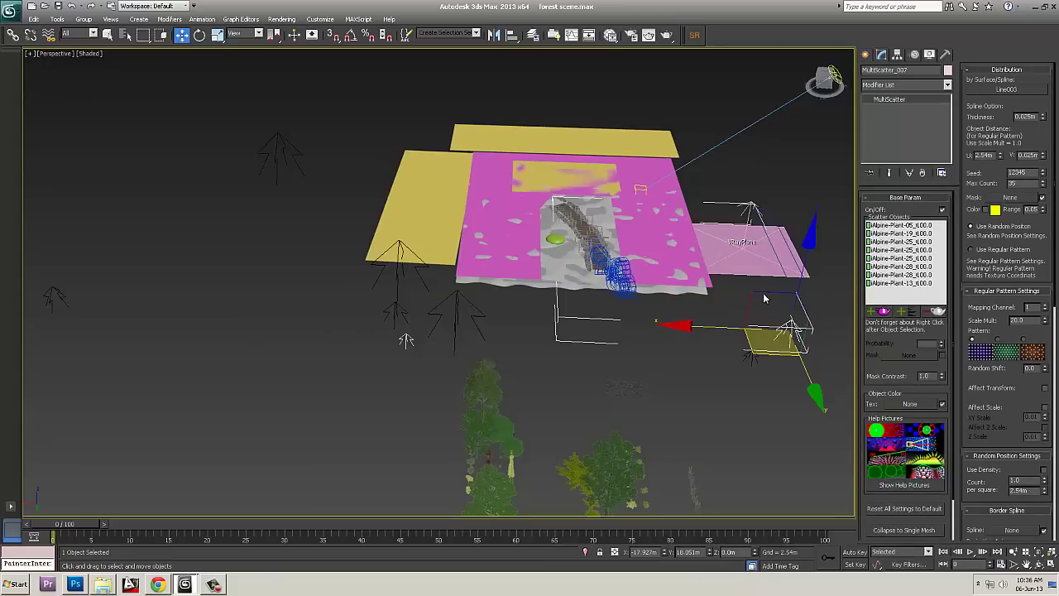
middle_click_drag(711, 268, 611, 311, "alt")
scroll(648, 249, "up", 3)
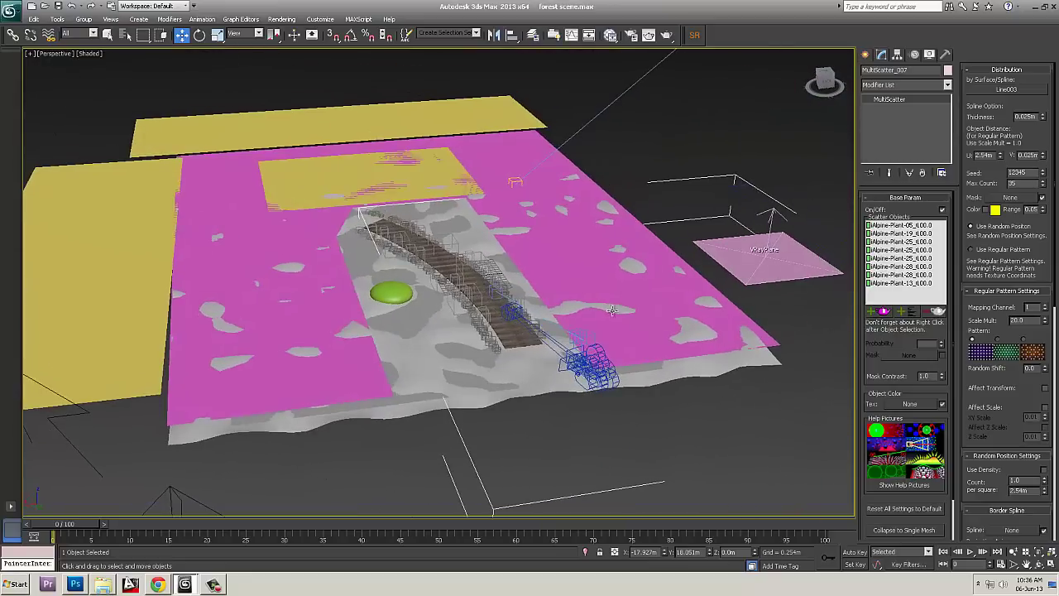
middle_click_drag(489, 300, 538, 263, "alt")
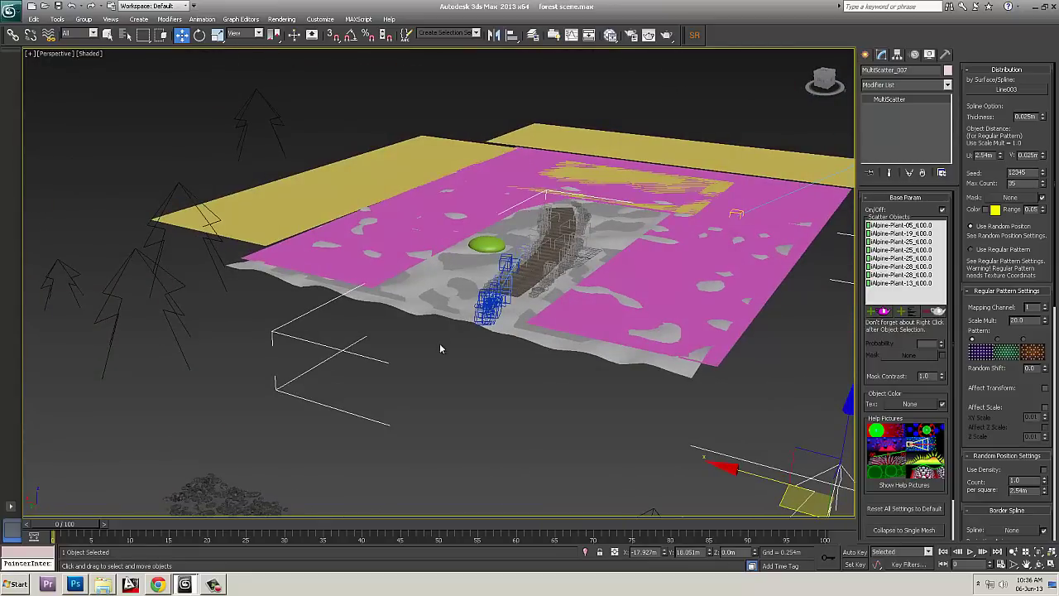
middle_click_drag(682, 426, 440, 306, "alt")
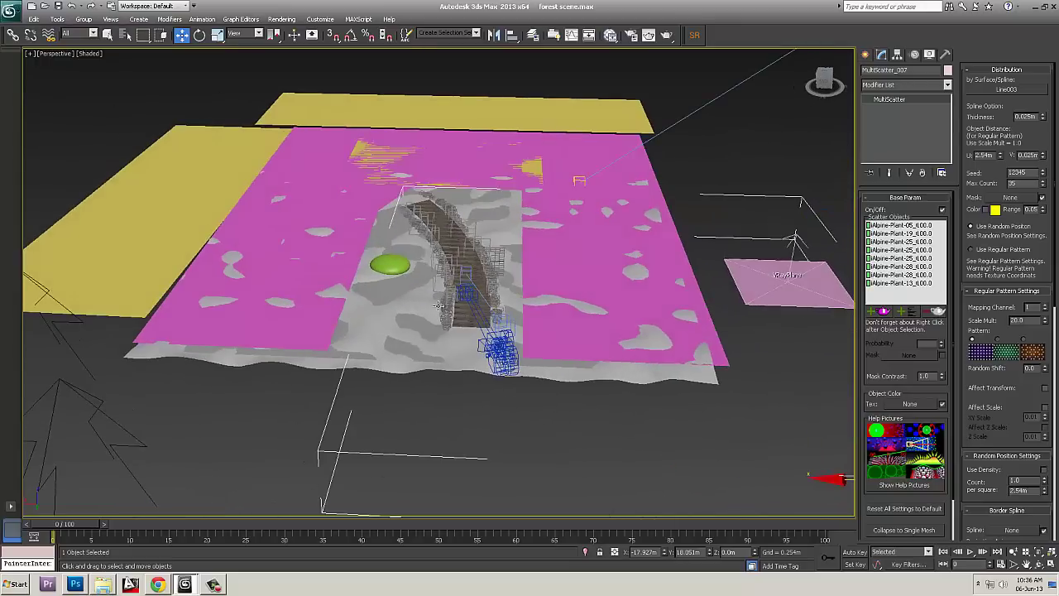
- Select the MultiScatter_008 rock scatter near the VRay plane and turn it on
scroll(630, 422, "down", 3)
middle_click_drag(566, 409, 514, 373)
scroll(512, 381, "up", 1)
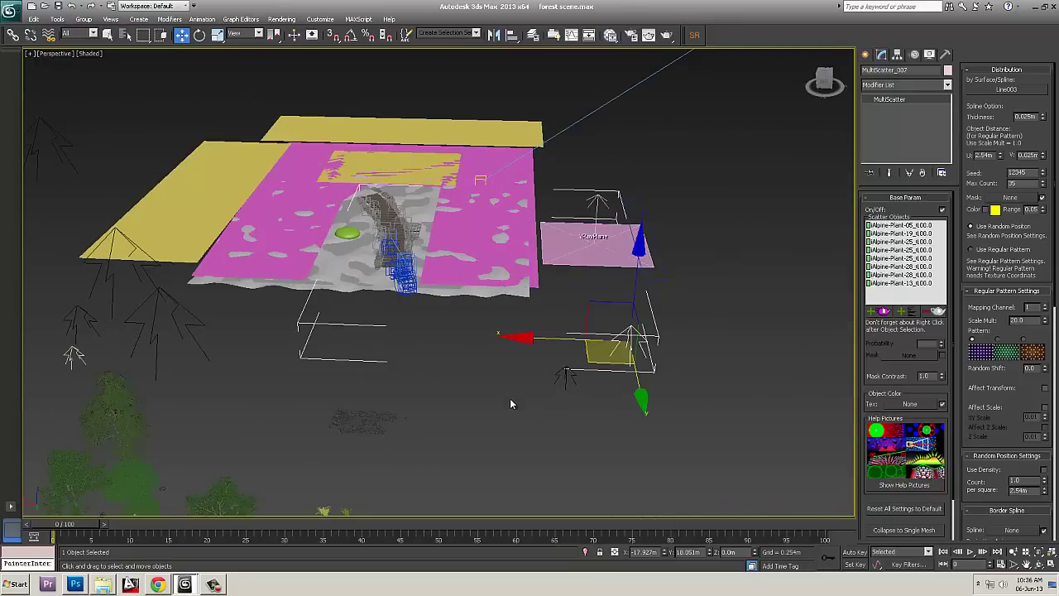
left_click(514, 398)
left_click(565, 385)
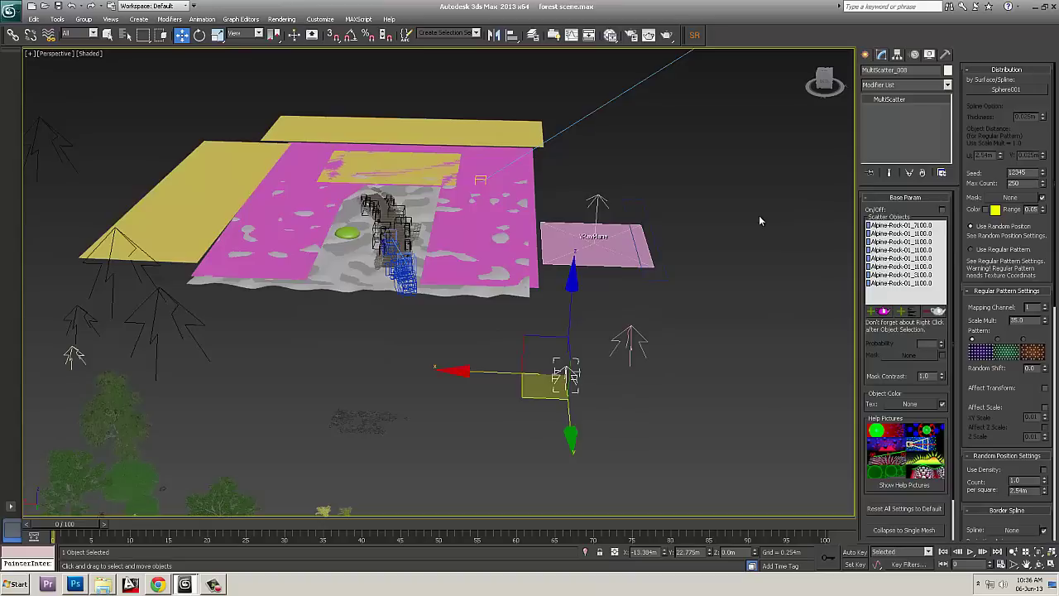
left_click(942, 211)
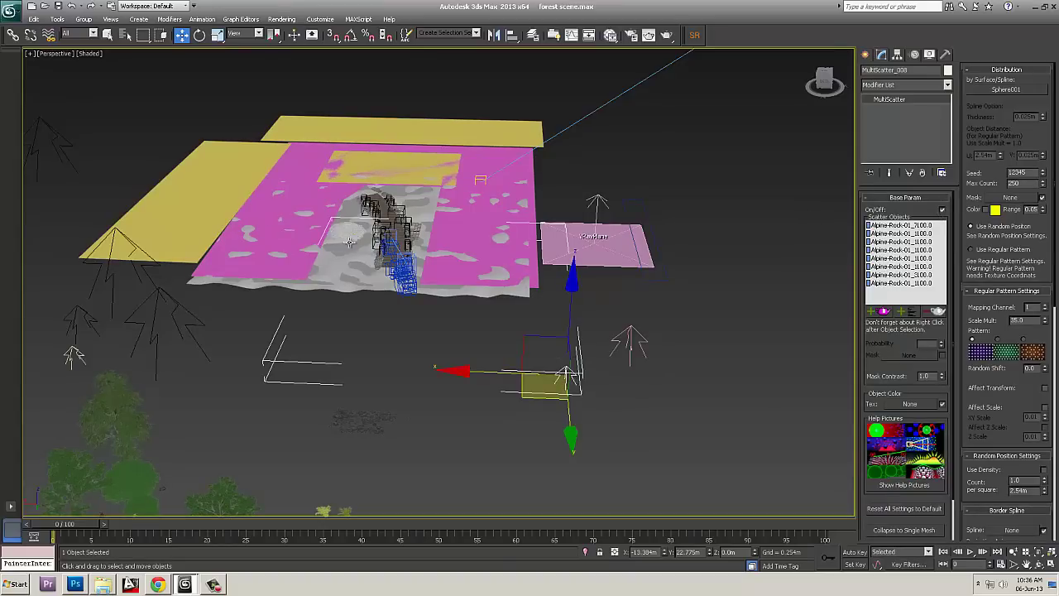
- Examine the rocks scattered over the flattened sphere beside the boardwalk and compare them with the finished forest render
scroll(439, 302, "up", 4)
middle_click_drag(441, 314, 551, 382)
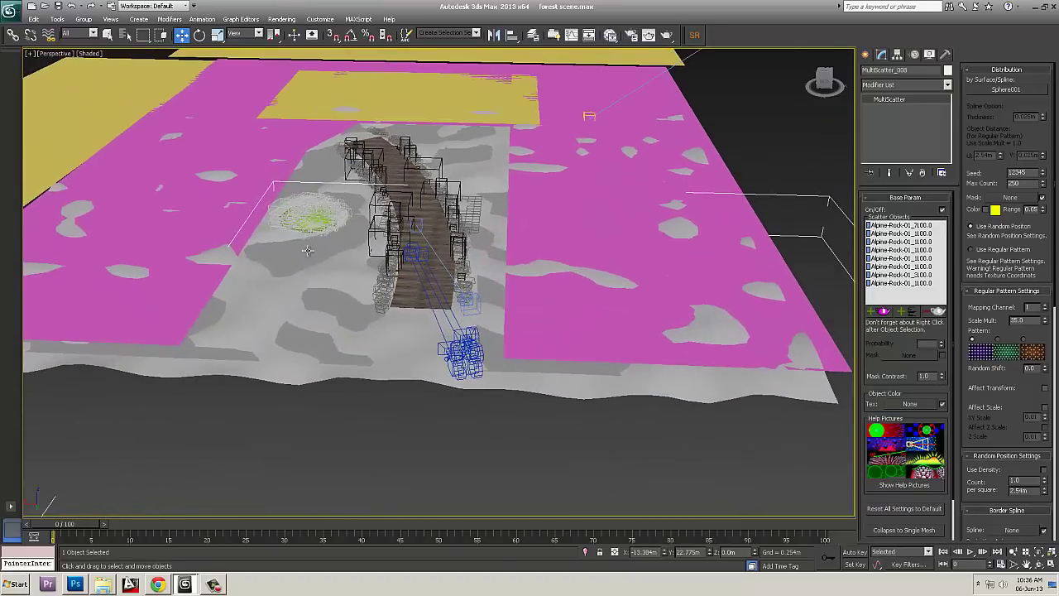
scroll(307, 250, "down", 3)
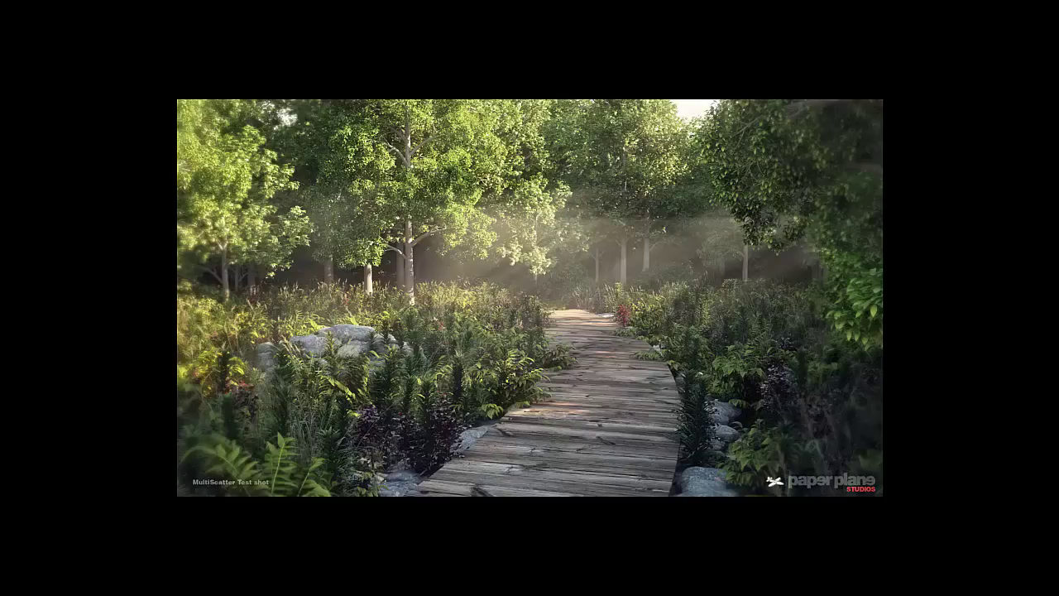
key("alt+Tab")
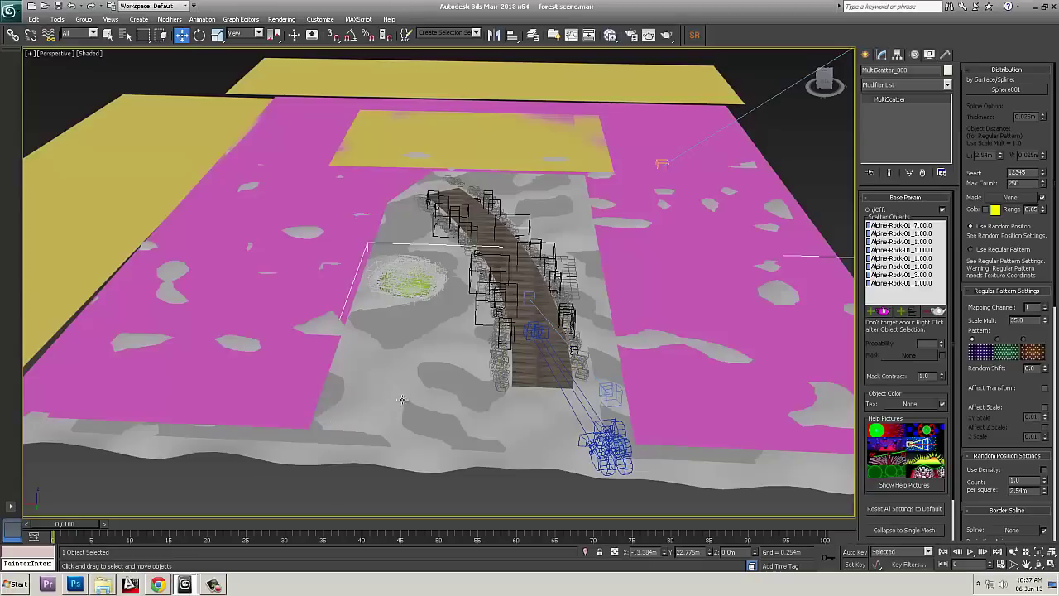
middle_click_drag(411, 278, 414, 288, "alt")
middle_click_drag(519, 357, 524, 351, "alt")
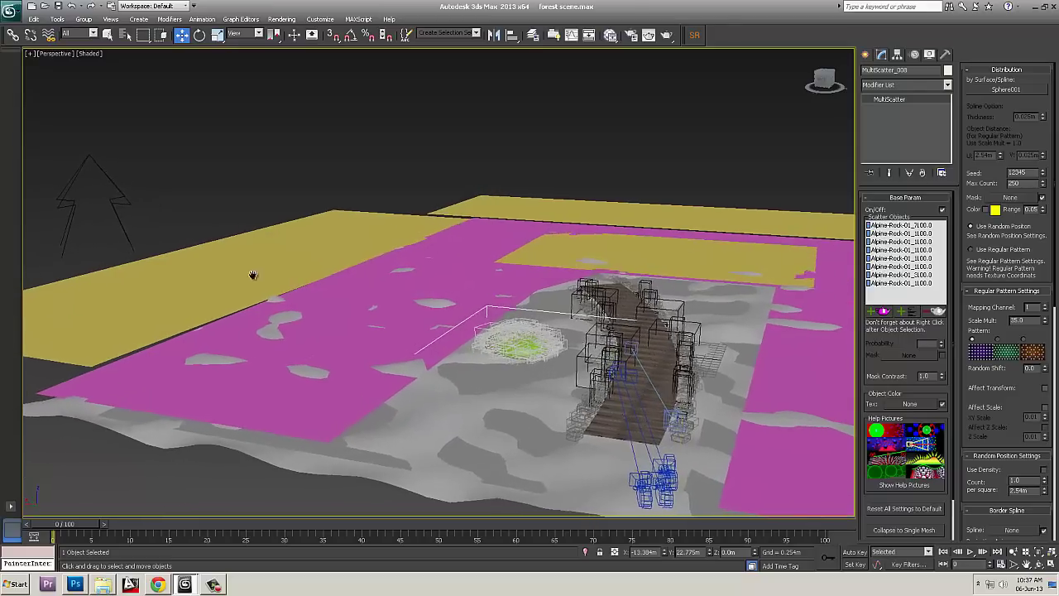
- Look through the MultiScatter_008 border, camera clipping and preview settings, and open its Scale settings
scroll(254, 274, "down", 6)
middle_click_drag(539, 410, 538, 411, "alt")
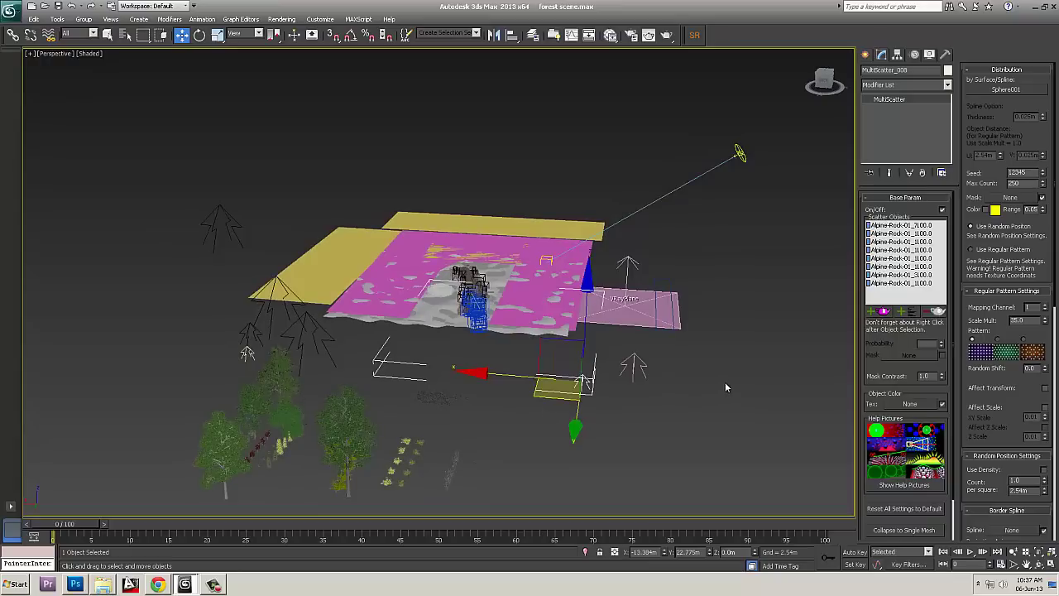
scroll(1004, 422, "down", 5)
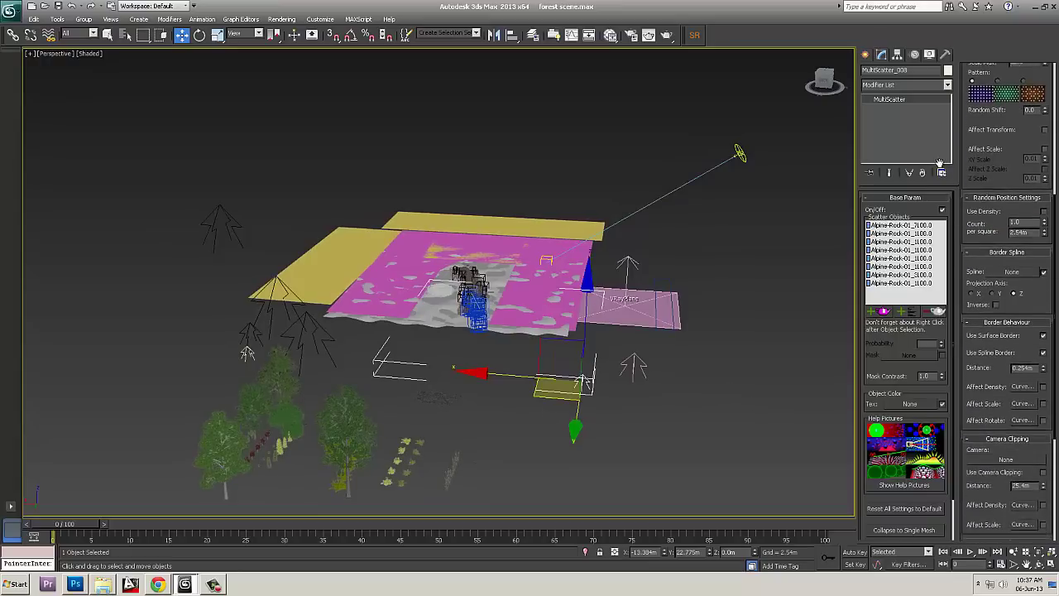
left_click_drag(985, 465, 933, 127)
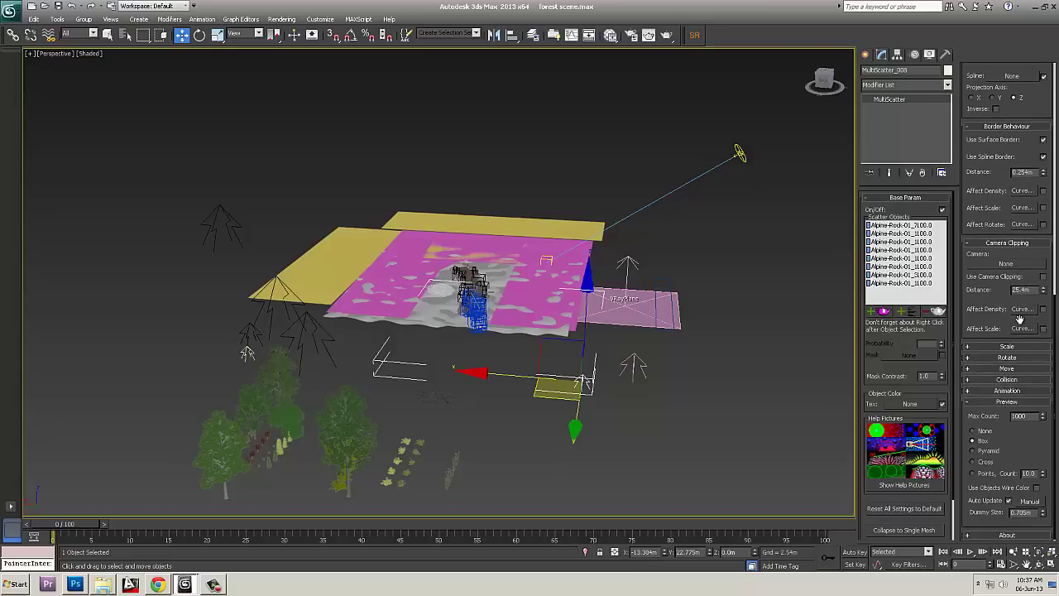
left_click(1008, 346)
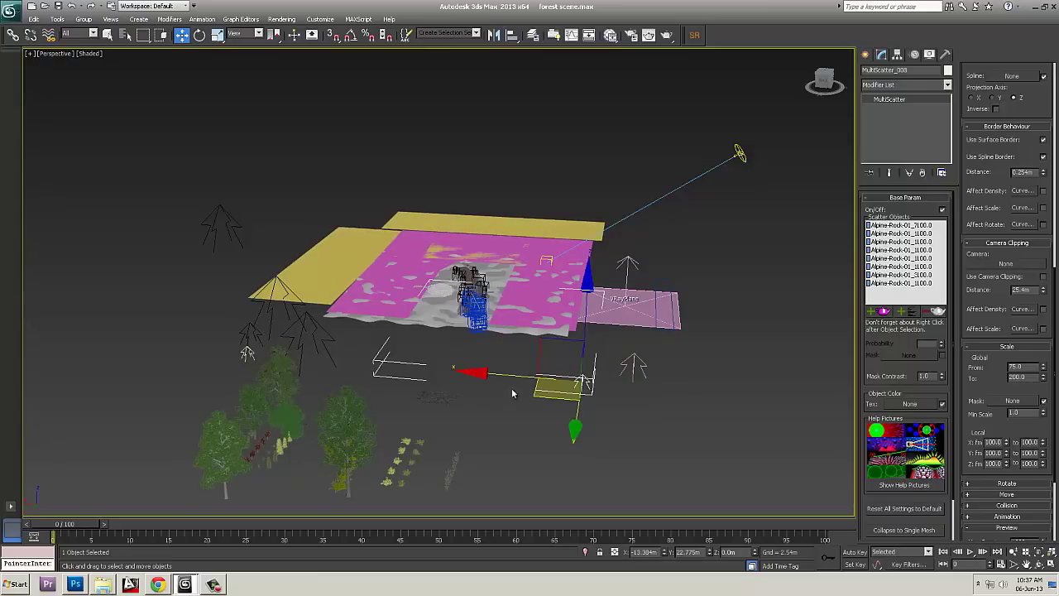
- Isolate the cluster of source rocks in front of the ground planes, inspect it, and return to the full scene
middle_click_drag(478, 429, 430, 435, "alt")
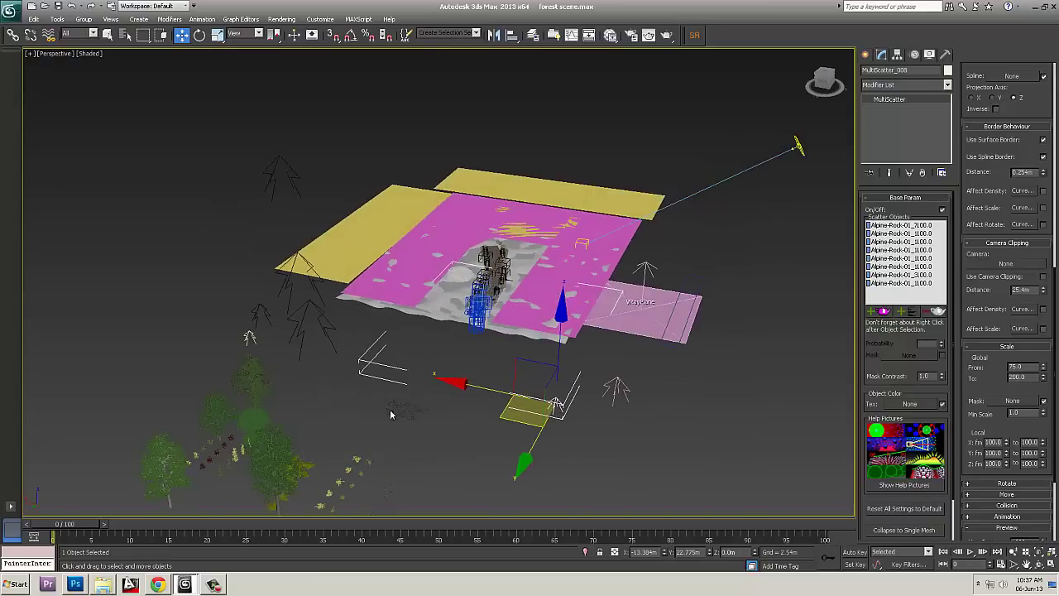
left_click_drag(373, 395, 431, 439)
key("alt+q")
middle_click_drag(436, 426, 502, 445, "alt")
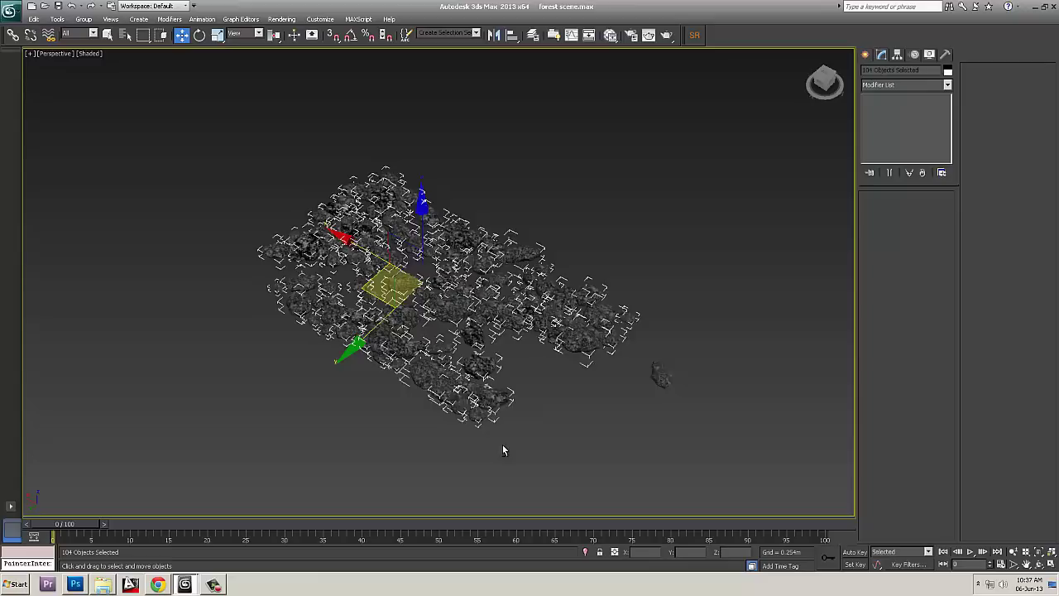
left_click(503, 451)
key("alt+q")
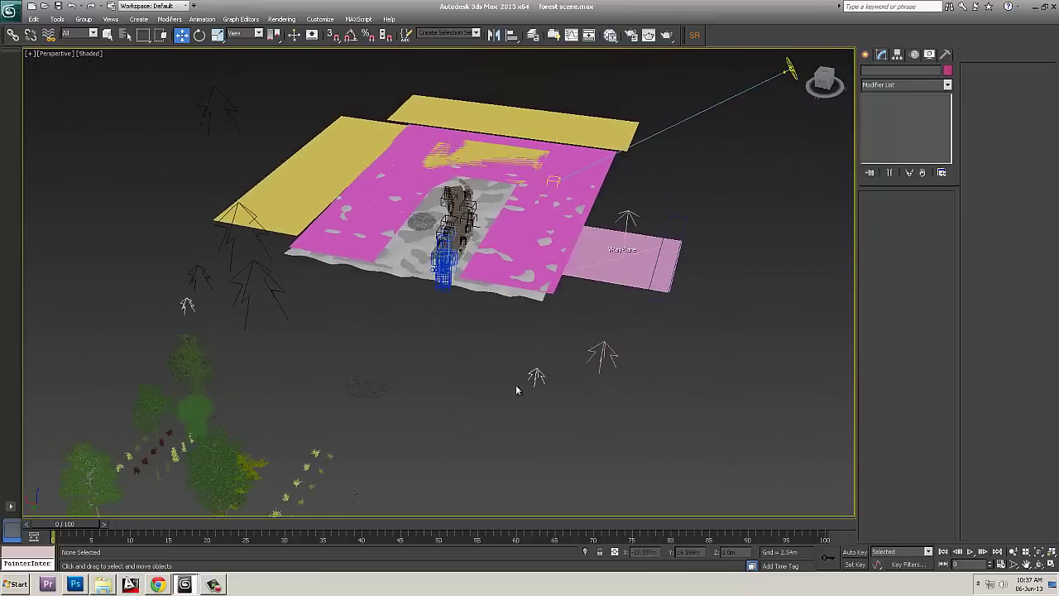
- Turn on the MultiScatter_002 plant scatter that covers the main ground plane, and clear the selection
middle_click_drag(770, 486, 625, 412)
left_click(559, 403)
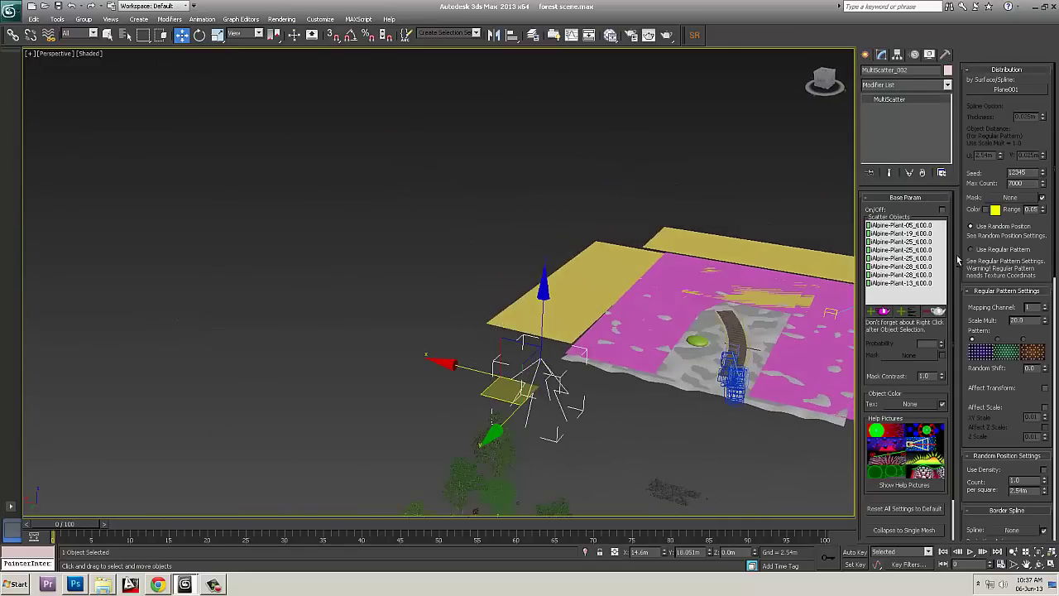
left_click(942, 211)
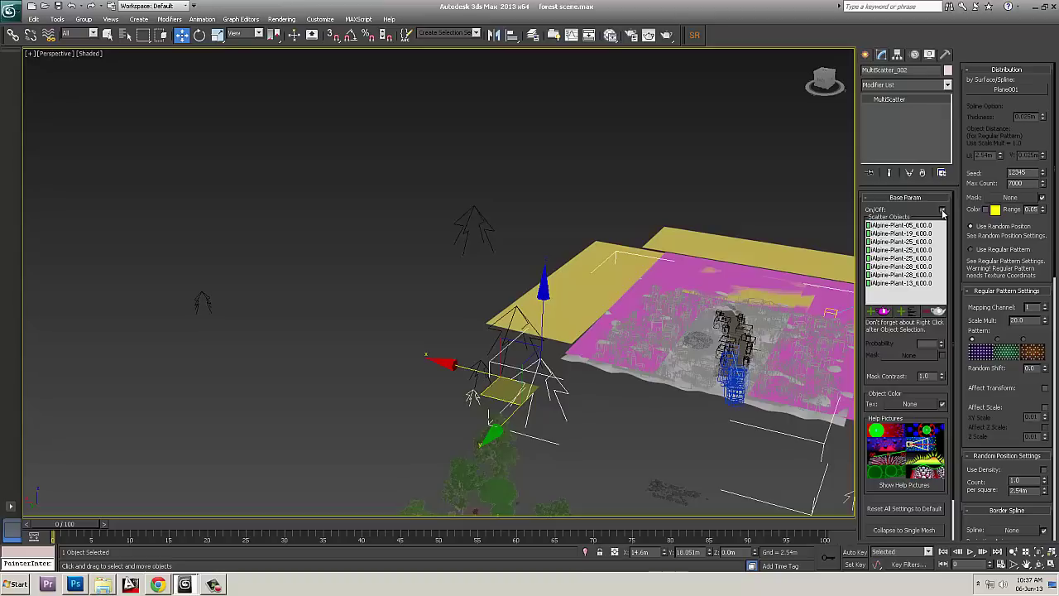
left_click(446, 282)
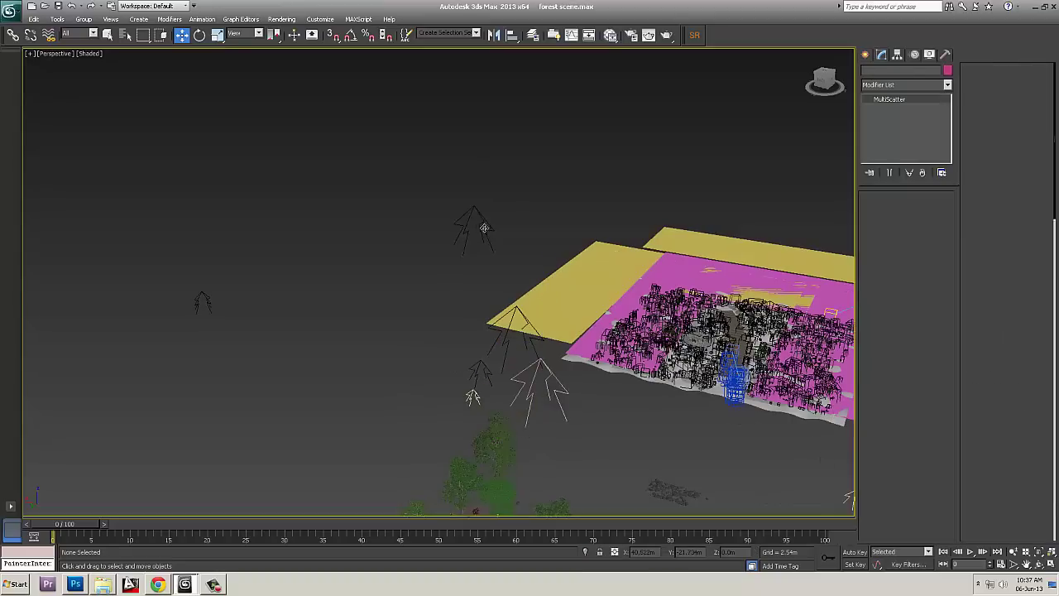
- Turn on the MultiScatter_006 tree and bush scatter and examine its coverage of the yellow planes
left_click(486, 229)
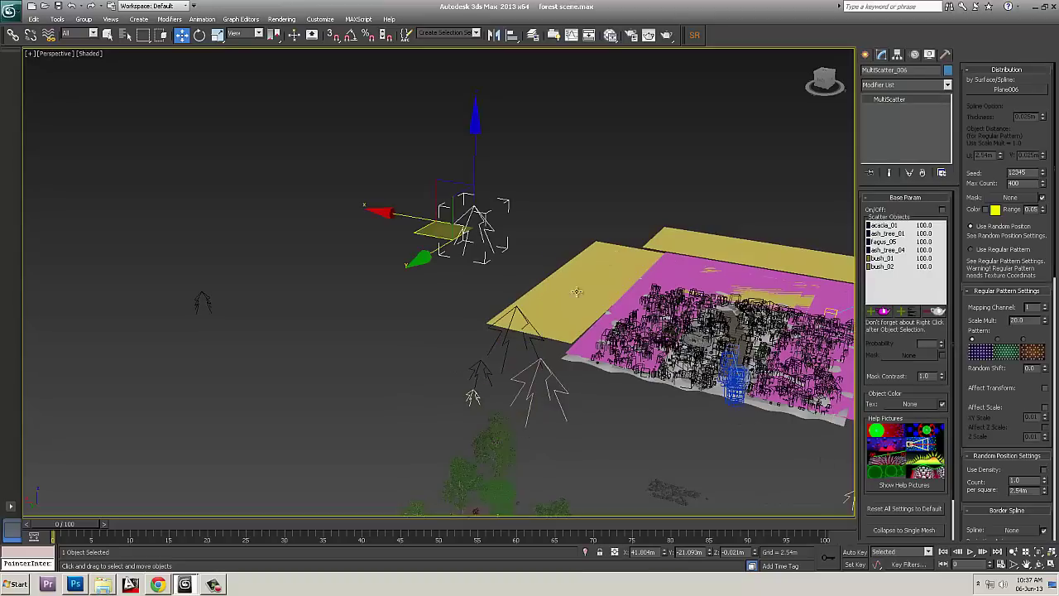
left_click(942, 210)
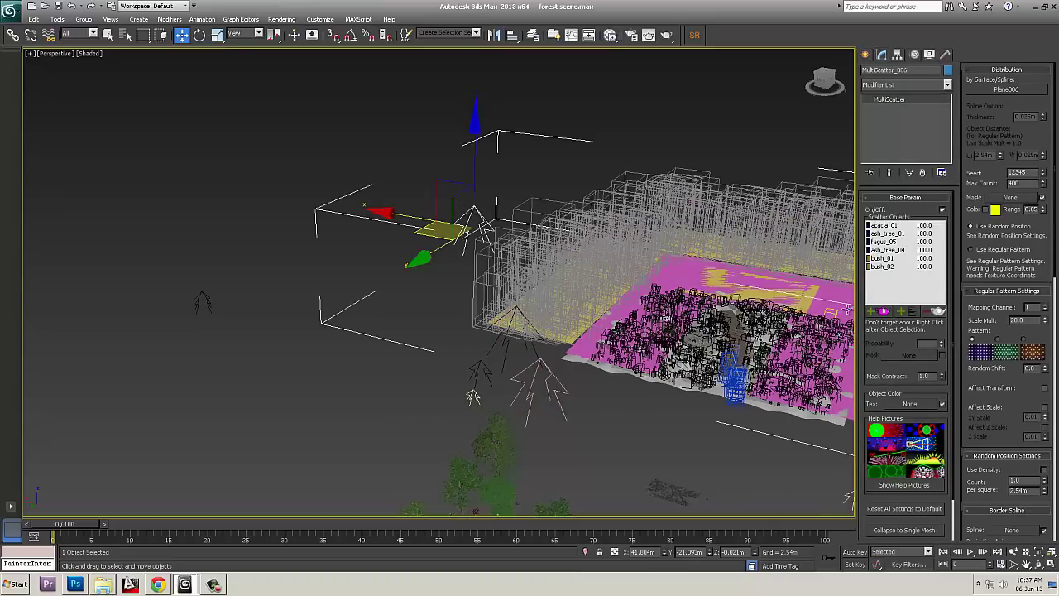
mouse_move(756, 289)
middle_mouse_down("alt")
mouse_move(820, 295)
mouse_move(761, 302)
middle_mouse_up("alt")
middle_click_drag(568, 312, 482, 321)
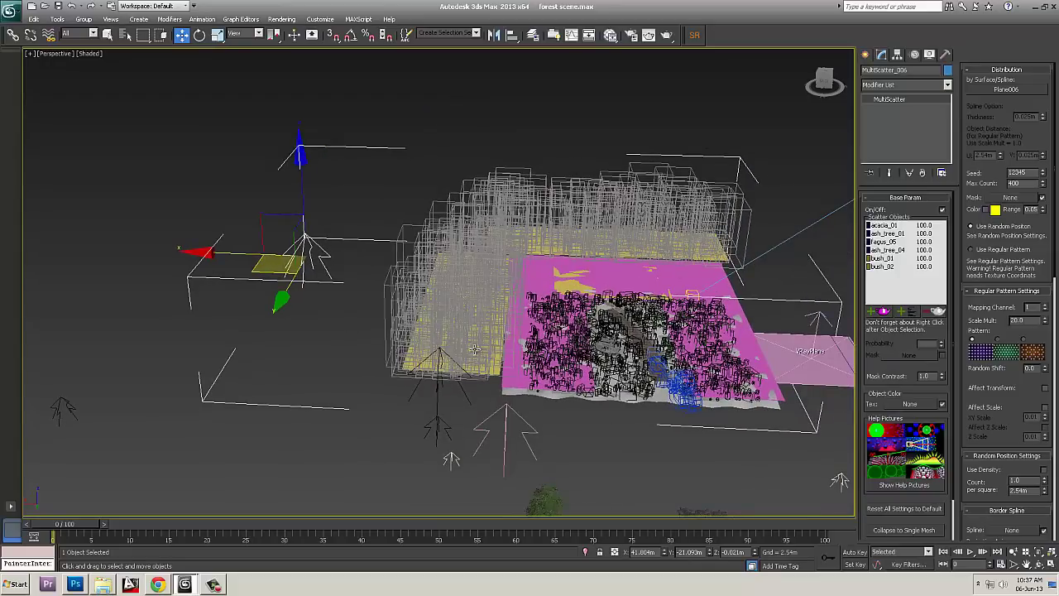
middle_click_drag(475, 349, 316, 323, "alt")
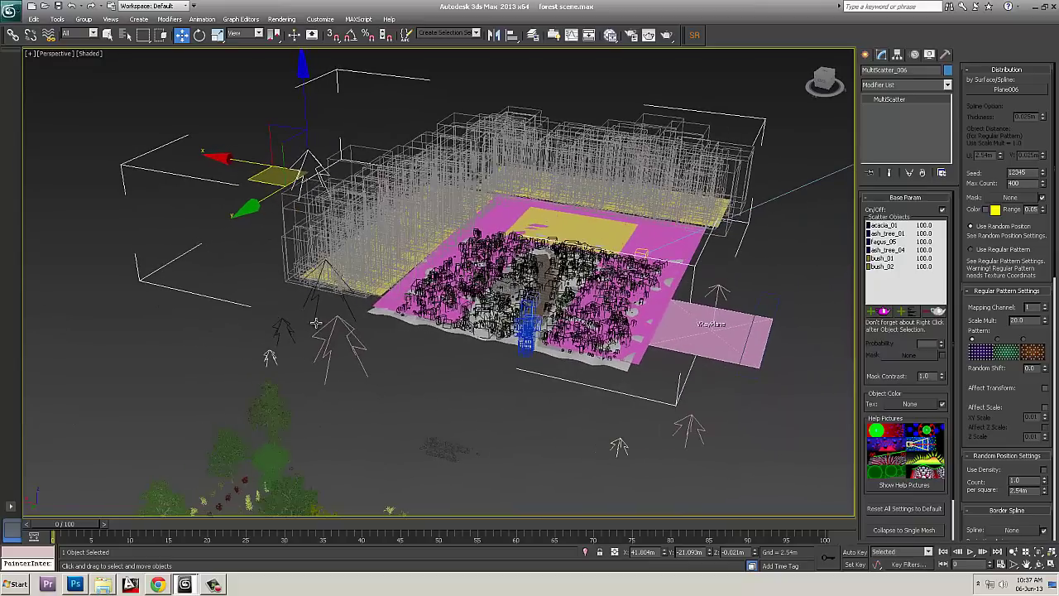
- Turn on the MultiScatter_001 tree and bush scatter and view it over the magenta ground plane
left_click(316, 322)
middle_click_drag(350, 392, 418, 376)
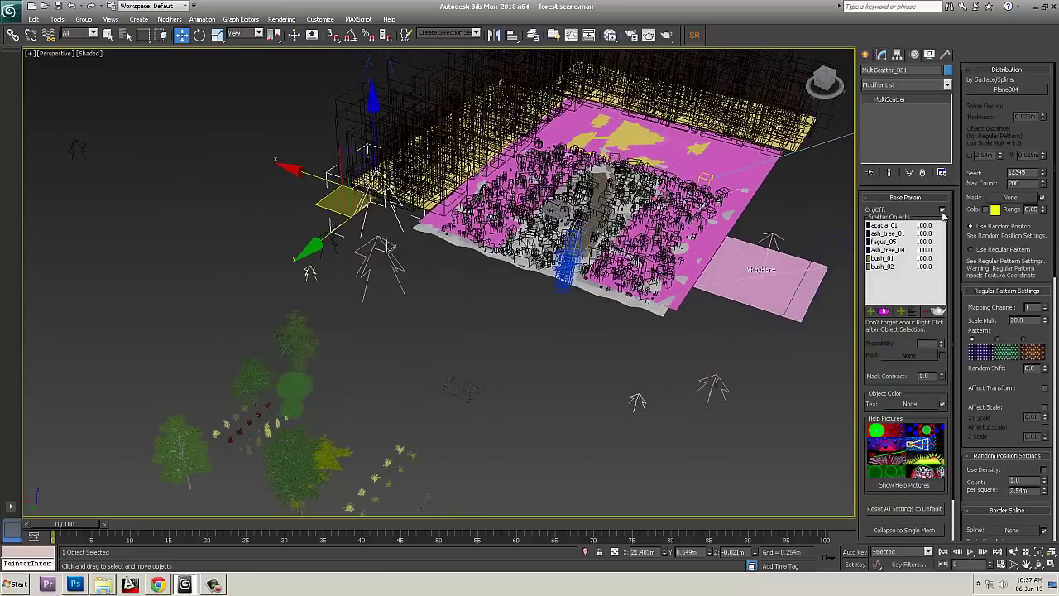
left_click(942, 211)
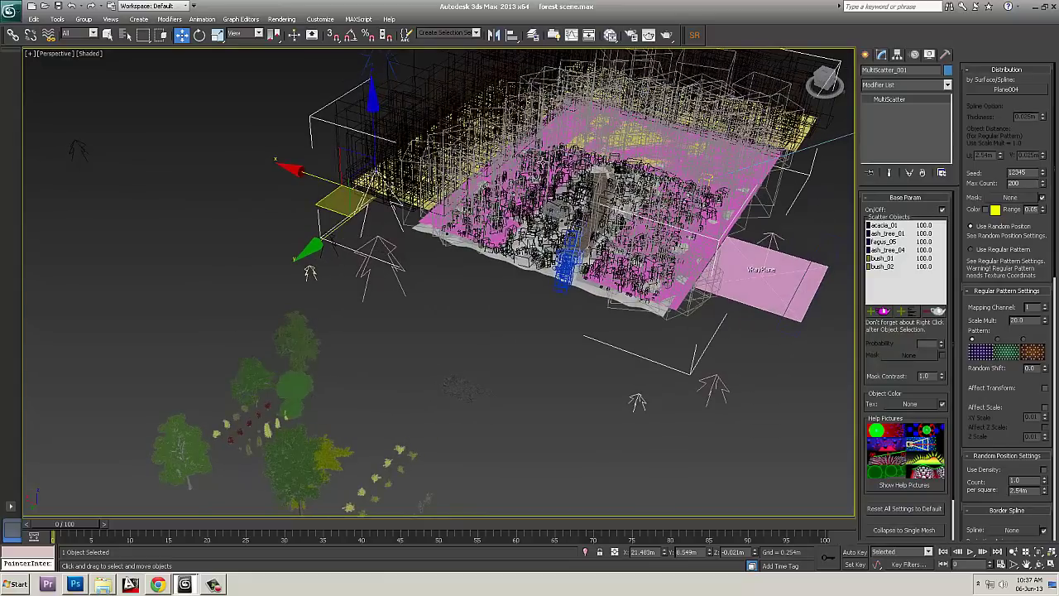
middle_click_drag(545, 401, 403, 390)
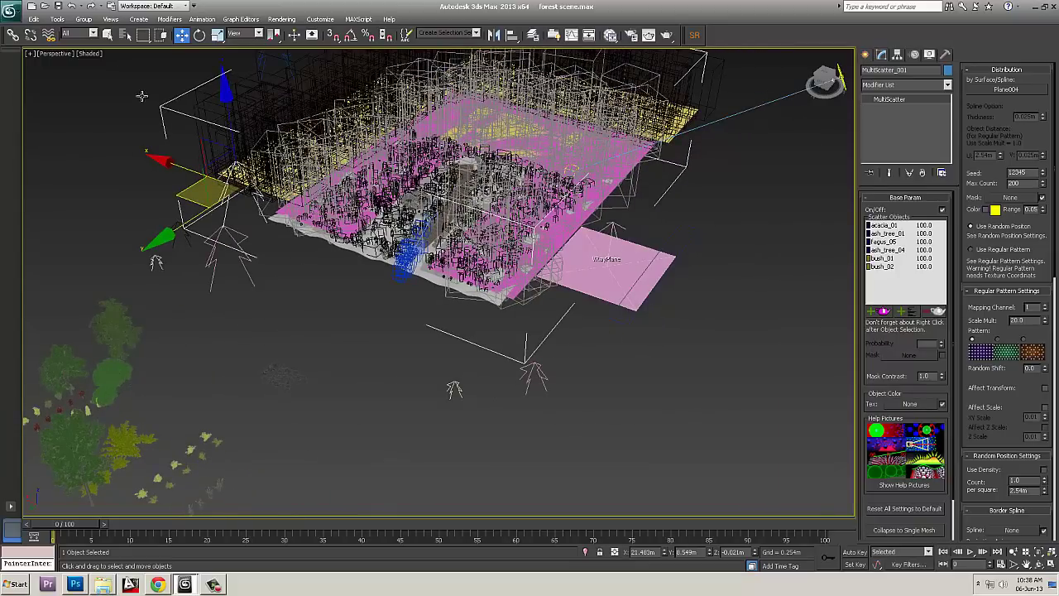
- Select the VRay infinite plane beside the ground and take a closer look at the source trees and plants
left_click(618, 284)
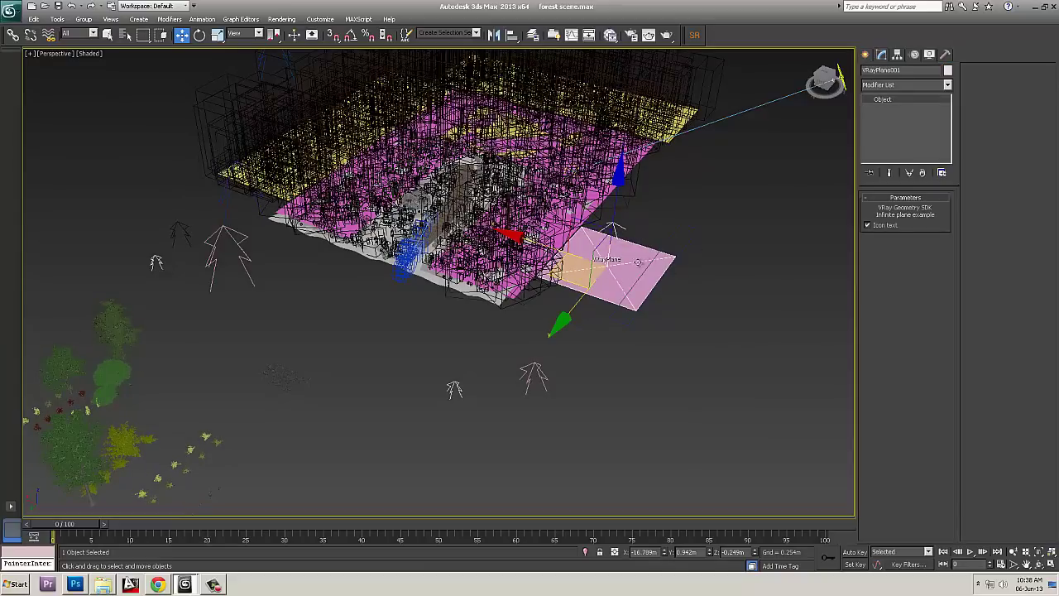
middle_click_drag(532, 342, 514, 453, "alt")
scroll(515, 453, "up", 5)
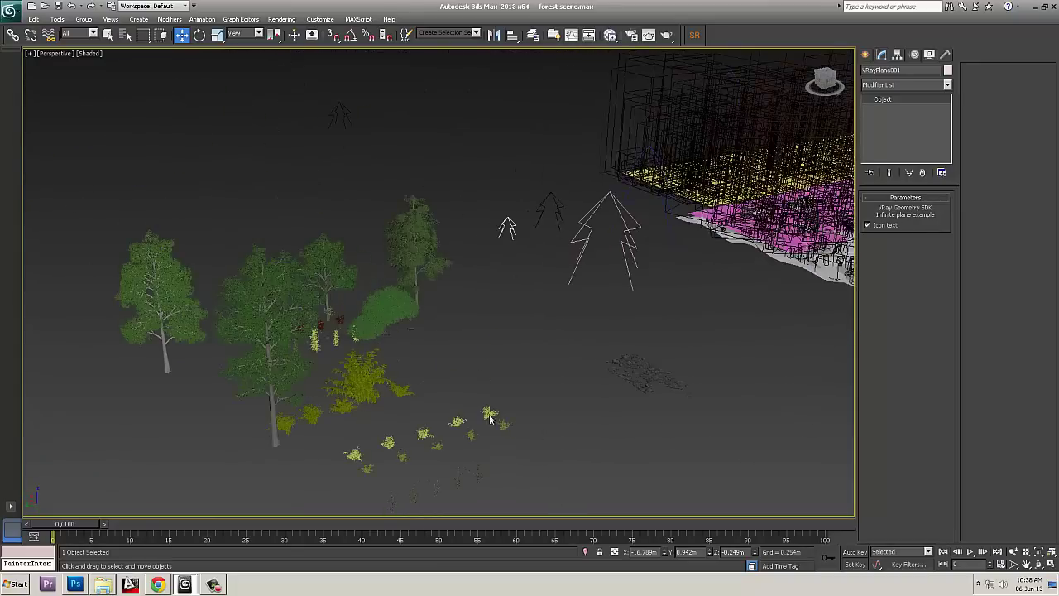
- Select the VRay sun above the scattered forest to inspect its parameters
middle_click_drag(441, 291, 463, 338)
scroll(463, 338, "down", 5)
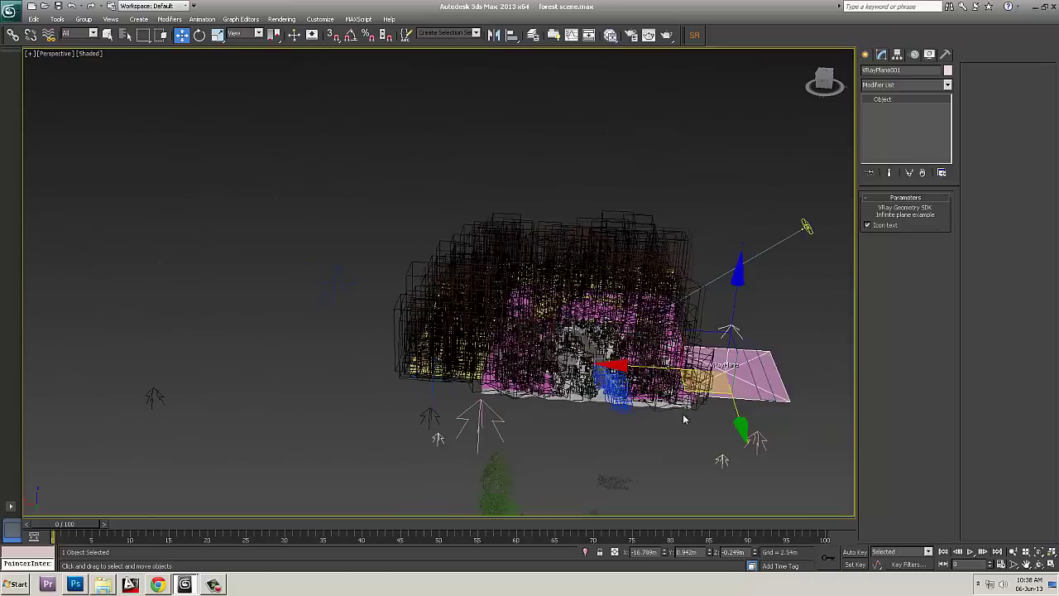
middle_click_drag(683, 414, 503, 403)
left_click(649, 230)
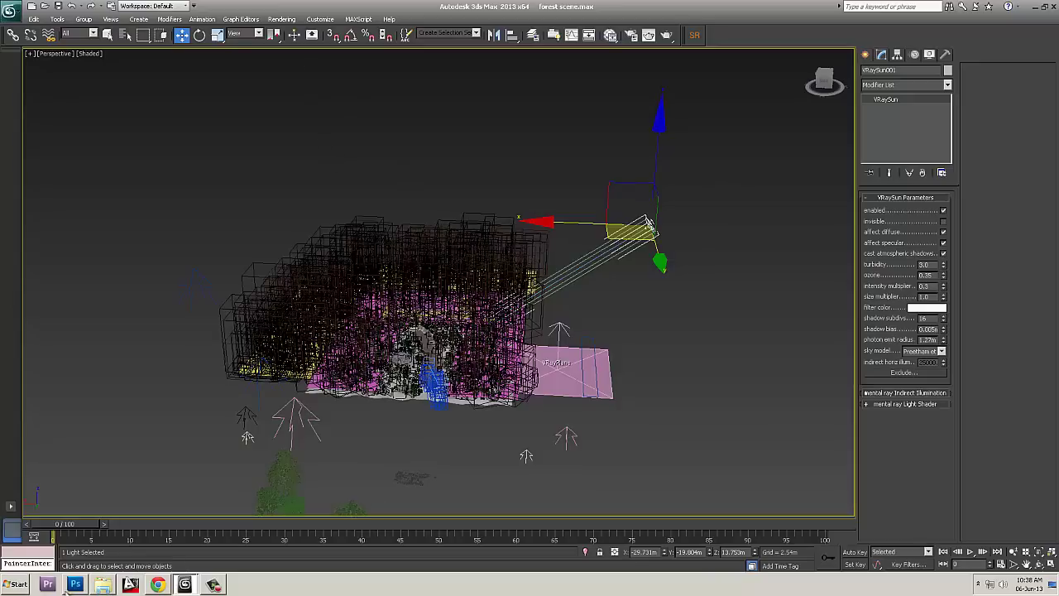
- Switch to the file explorer and view fog.tga from the passes folder inside the forest scene's render folder
left_click(110, 589)
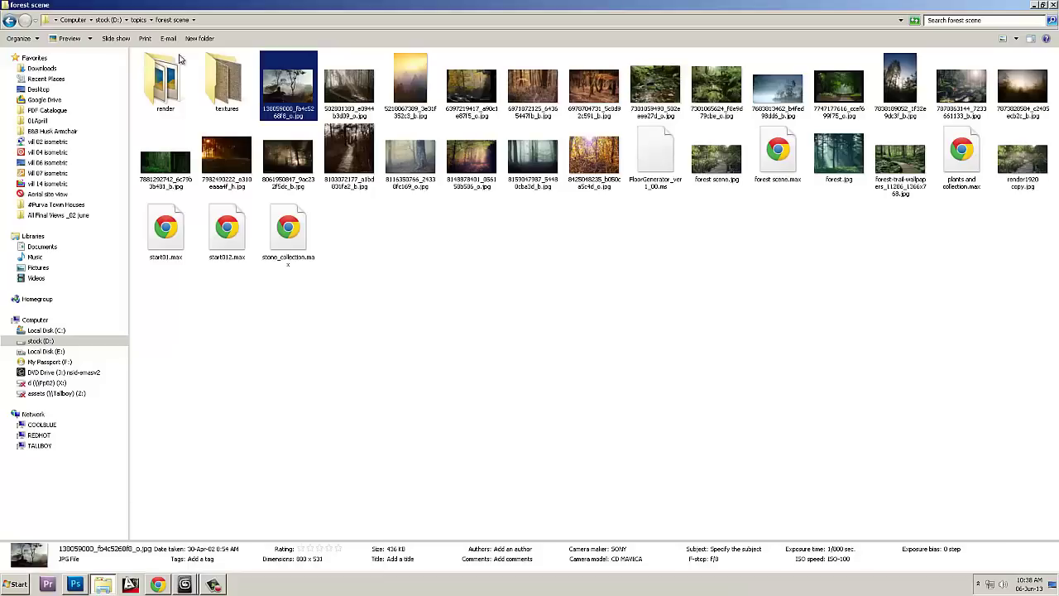
double_click(173, 101)
left_click(157, 106)
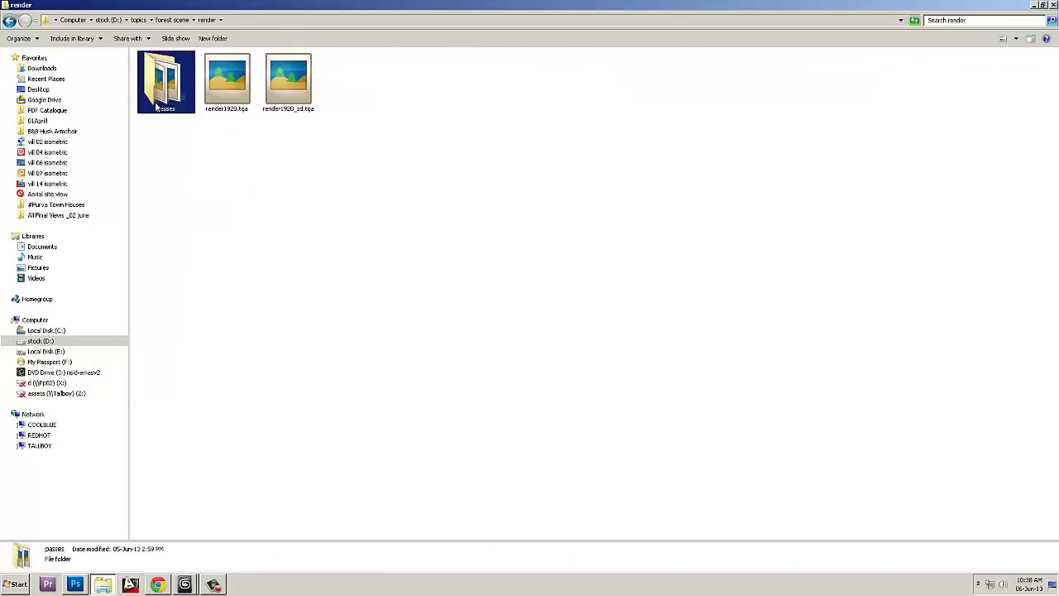
double_click(156, 106)
double_click(230, 83)
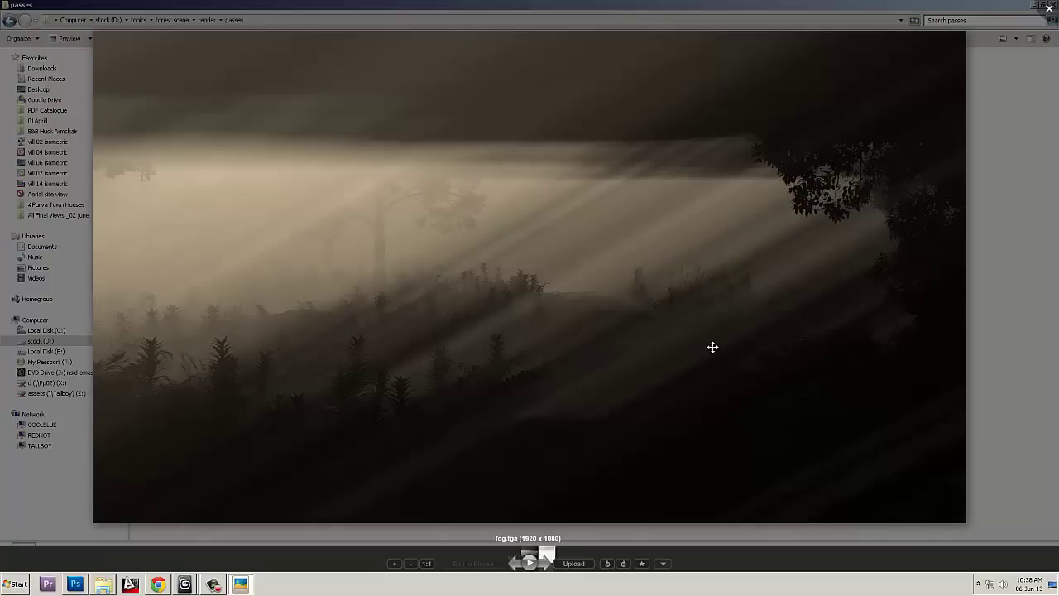
- Return to forest scene.max in 3ds Max, clear the selection and show the VRayEnvironmentFog settings among the environment's atmosphere effects
left_click(184, 584)
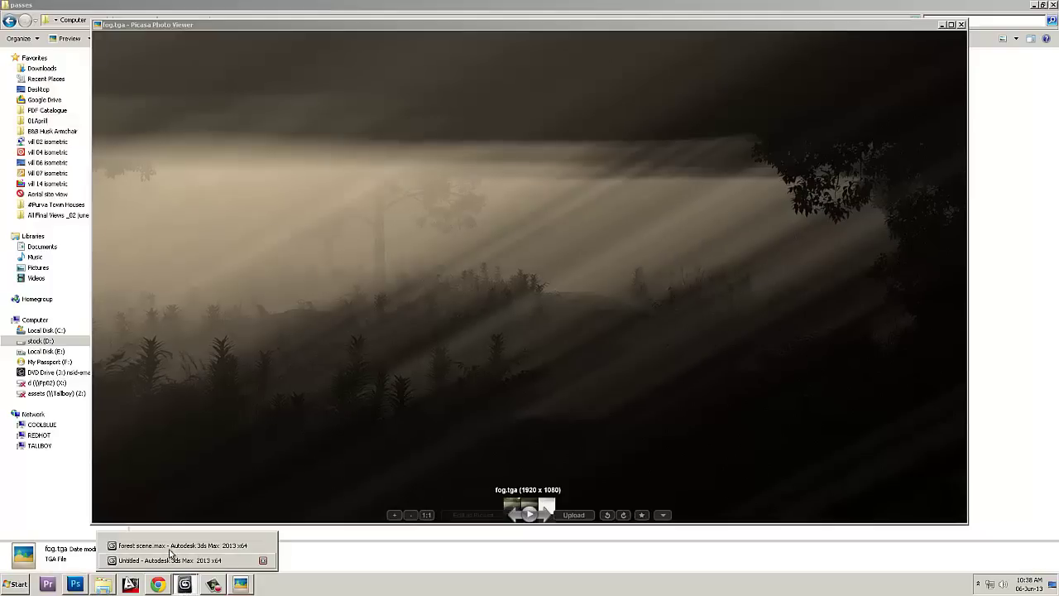
left_click(172, 547)
left_click(490, 166)
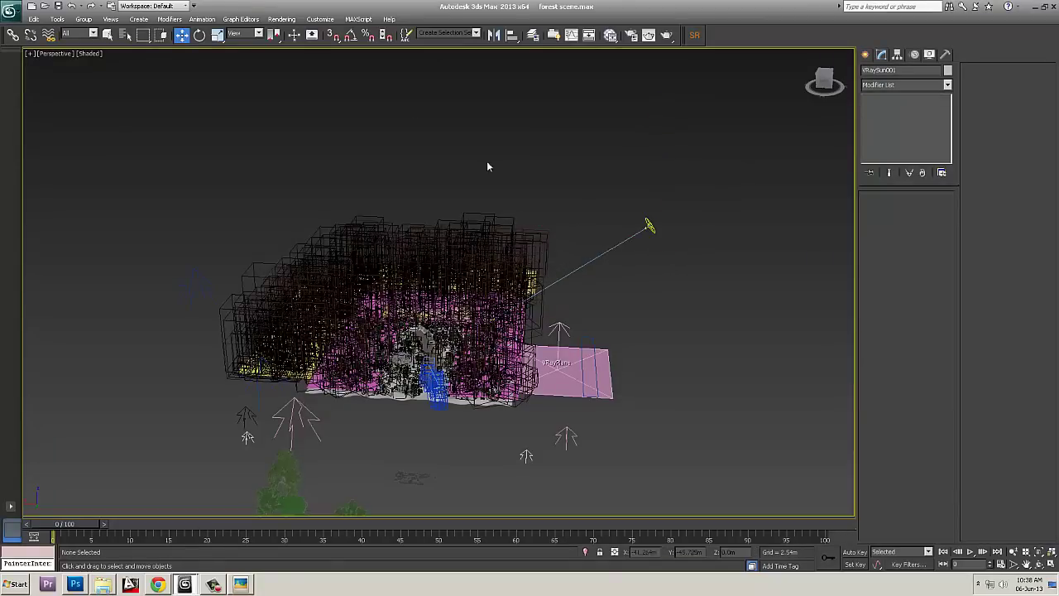
left_click(282, 19)
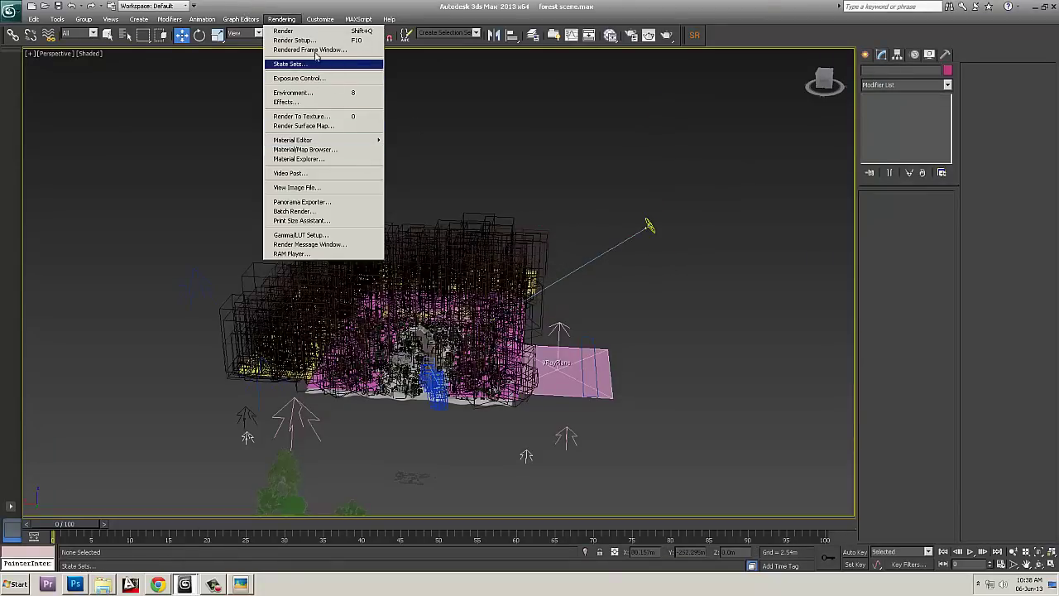
left_click(304, 93)
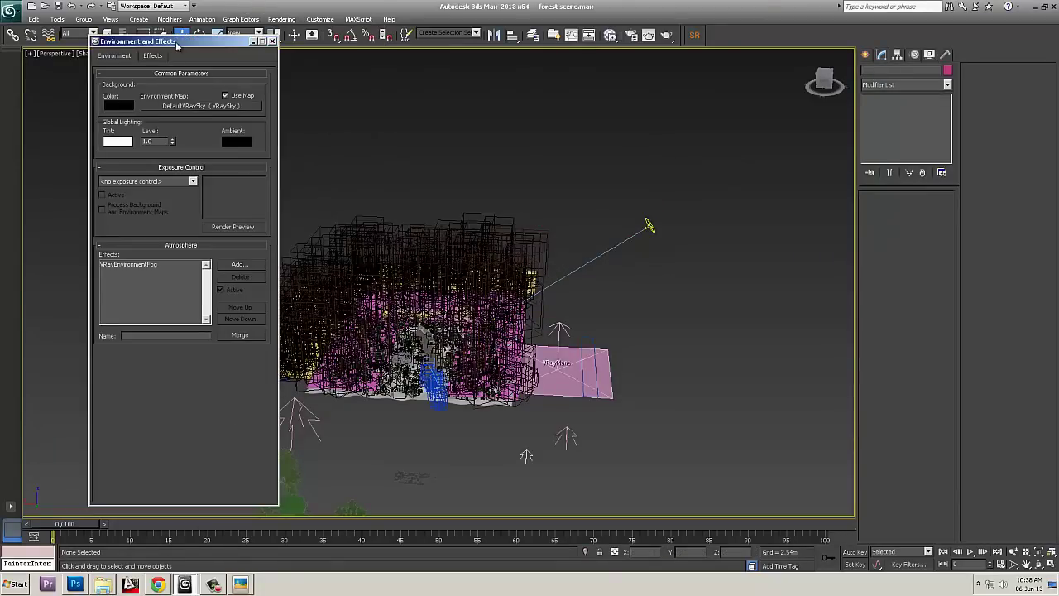
left_click_drag(170, 44, 517, 74)
left_click(492, 297)
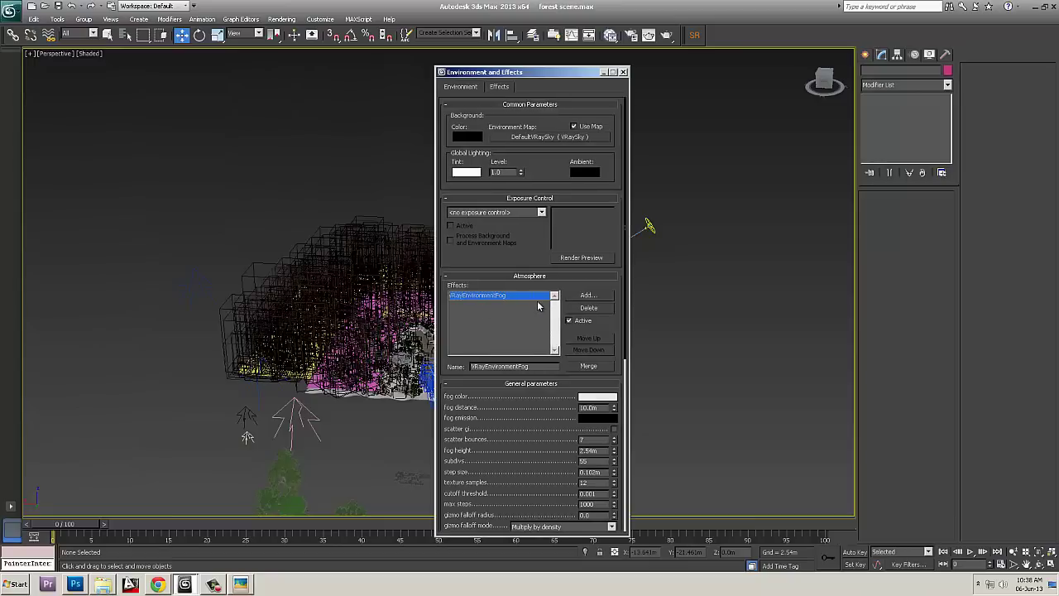
- Check the list of addable atmospheric effects without adding one, and review the VRayEnvironmentFog parameters and its assigned VRaySun001 light
left_click(588, 296)
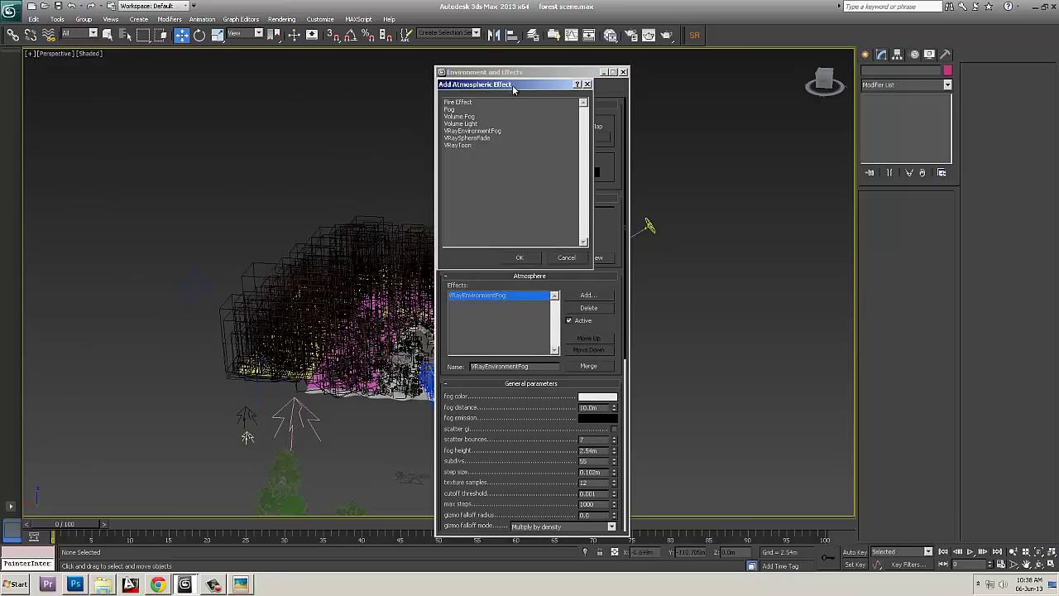
left_click(567, 259)
left_click_drag(554, 455, 465, 125)
left_click(554, 440)
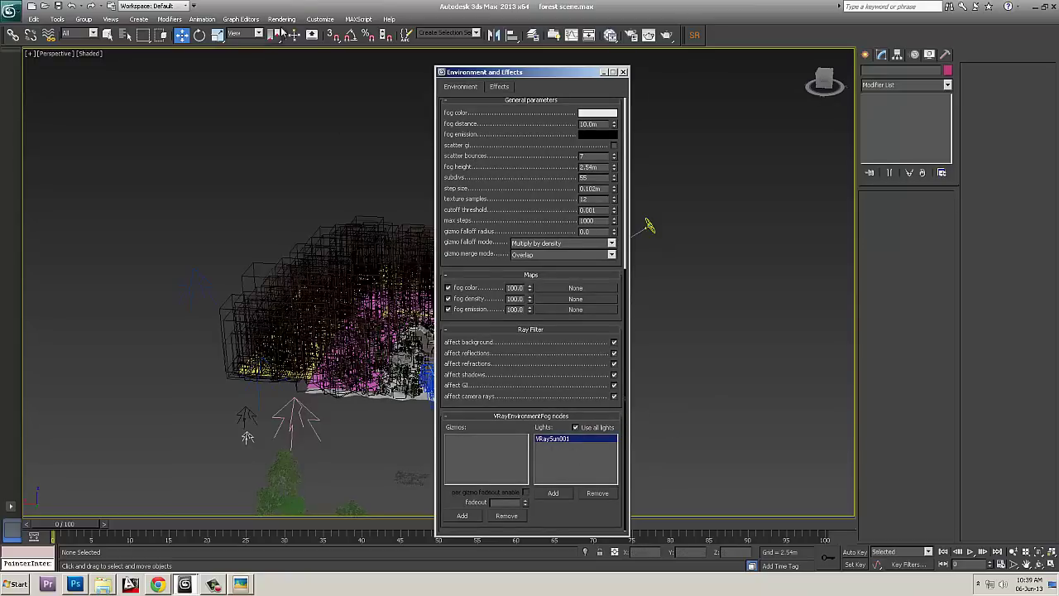
left_click_drag(518, 183, 510, 357)
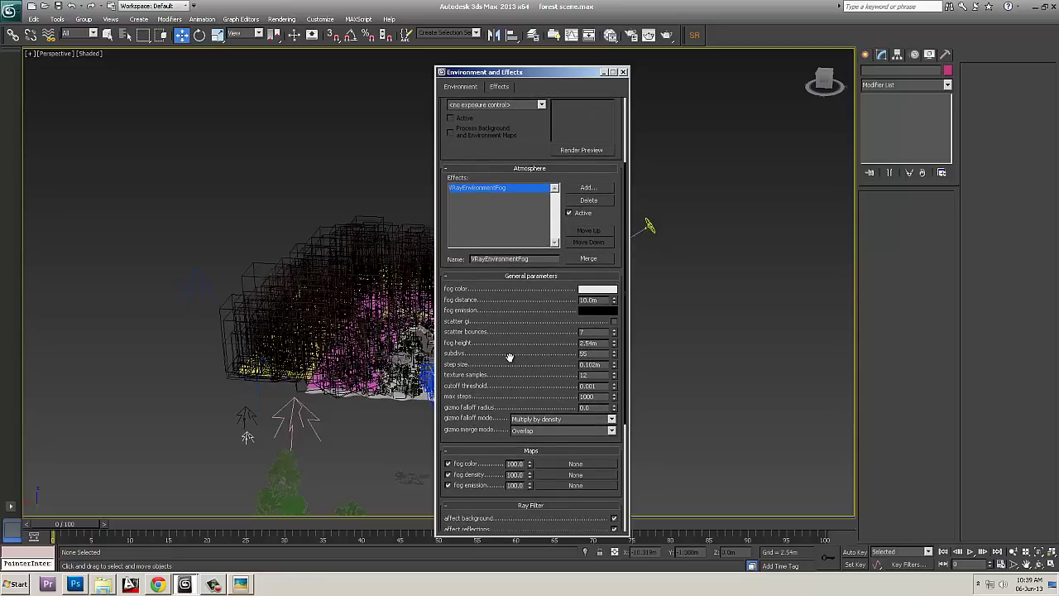
left_click(282, 19)
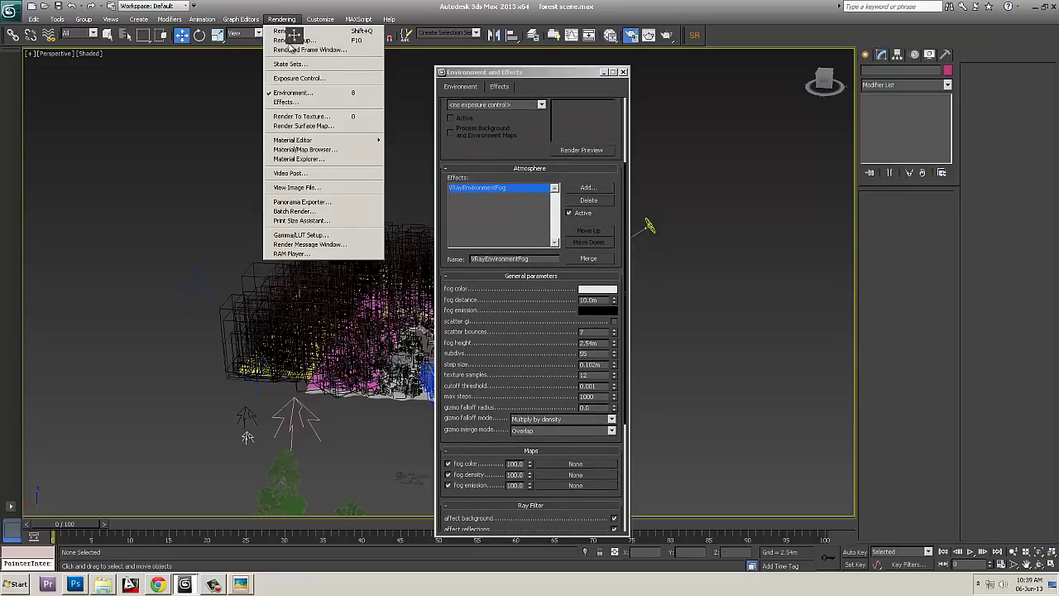
left_click(291, 40)
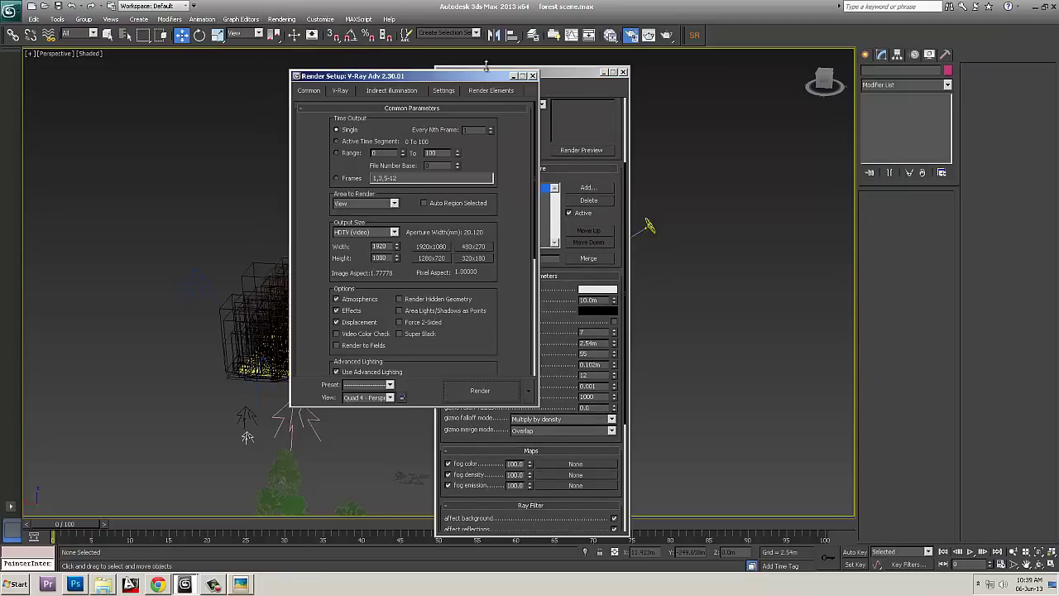
left_click(533, 75)
- Examine the fog's general parameters down to the subdivs value, and move the environment settings clear of the scene
left_click_drag(539, 339, 473, 315)
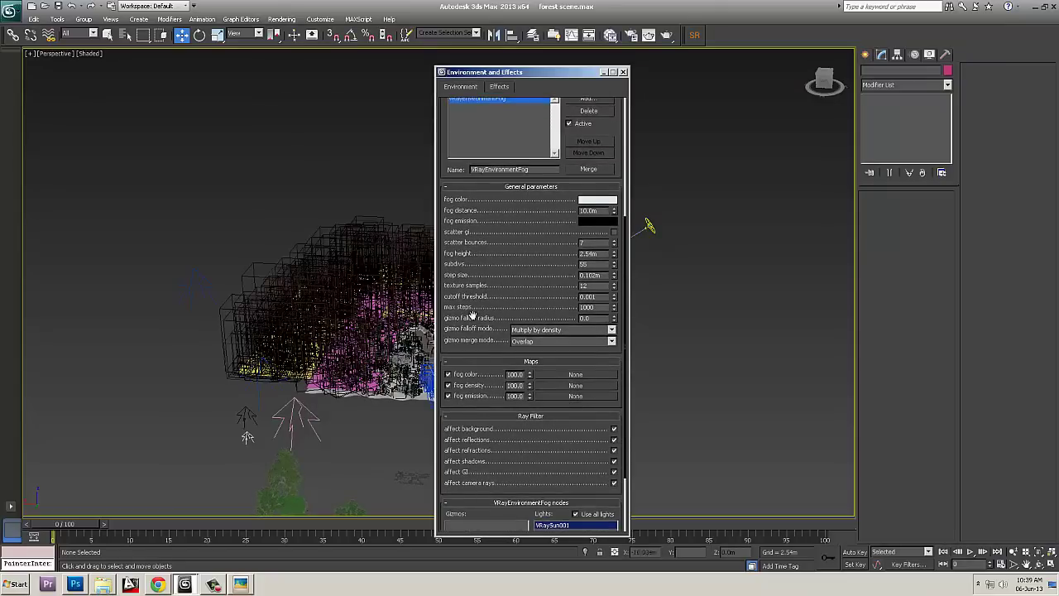
left_click_drag(516, 222, 529, 337)
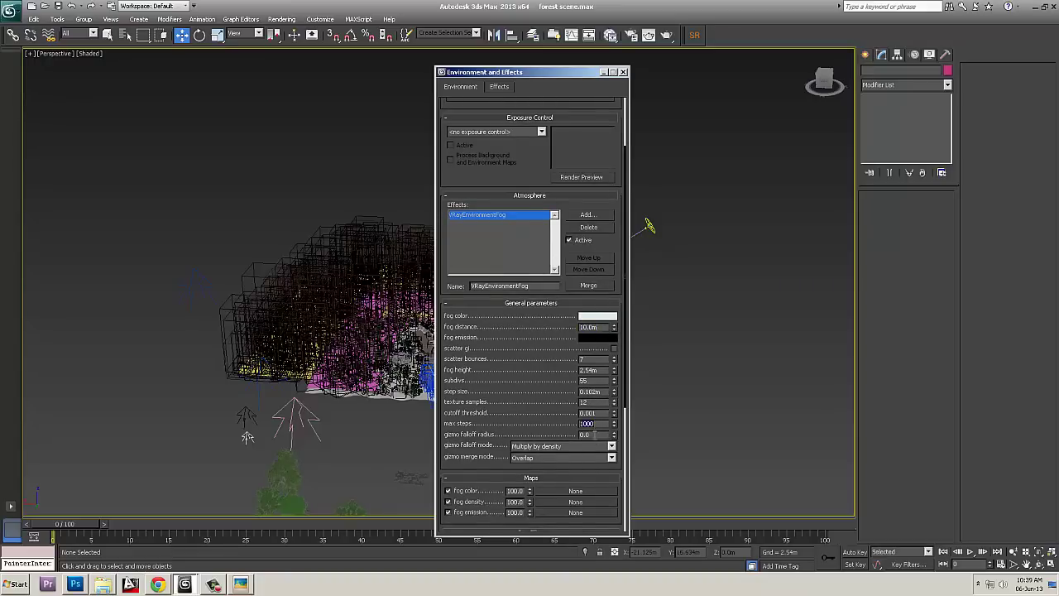
left_click(593, 382)
left_click_drag(534, 73, 845, 61)
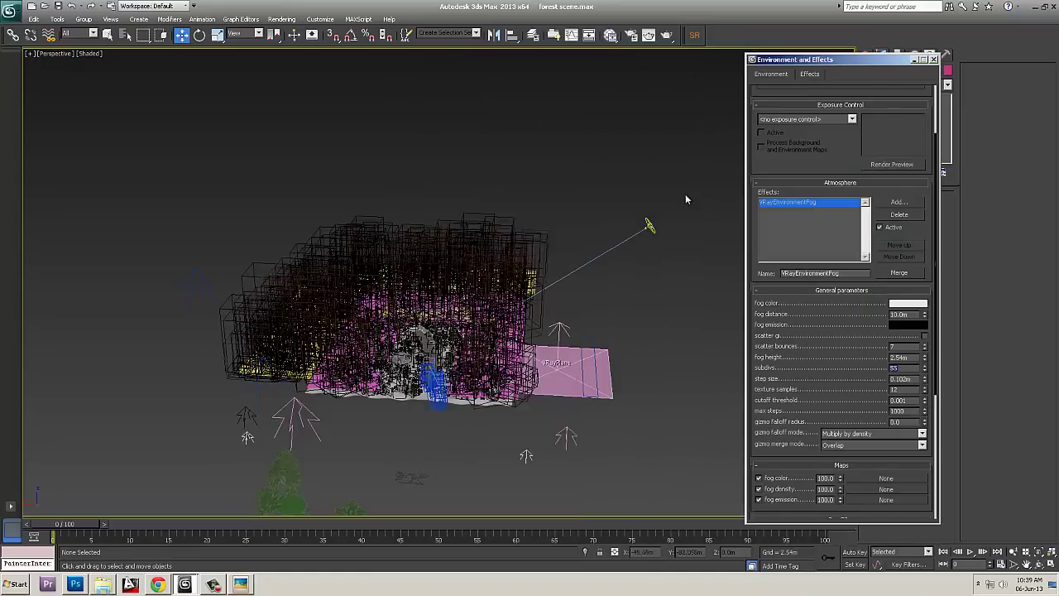
- Select the VRay sun and place the fog.tga image below it to compare the light direction with the rays
left_click(647, 226)
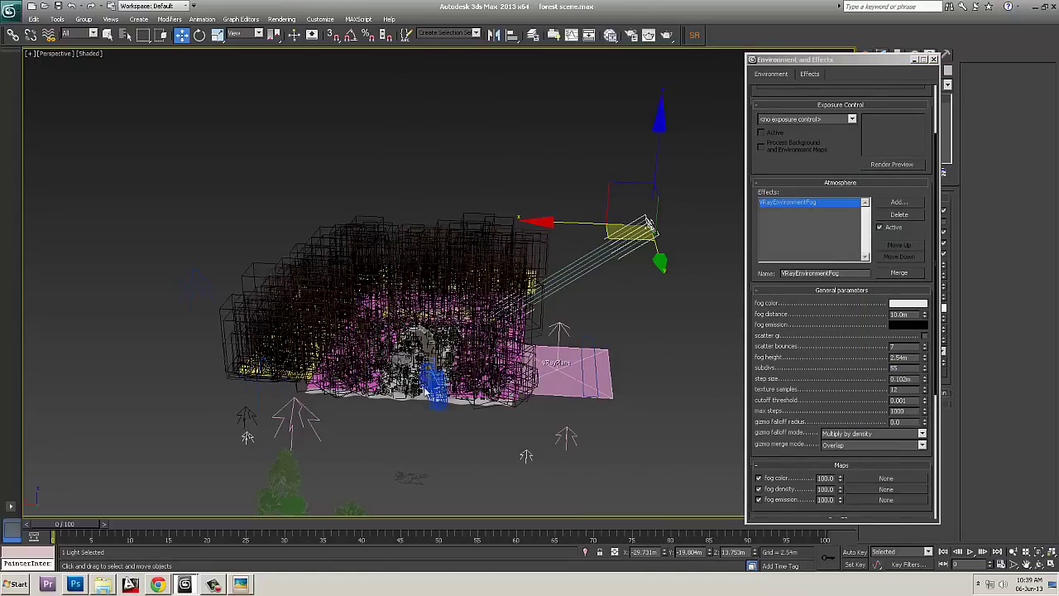
left_click(239, 585)
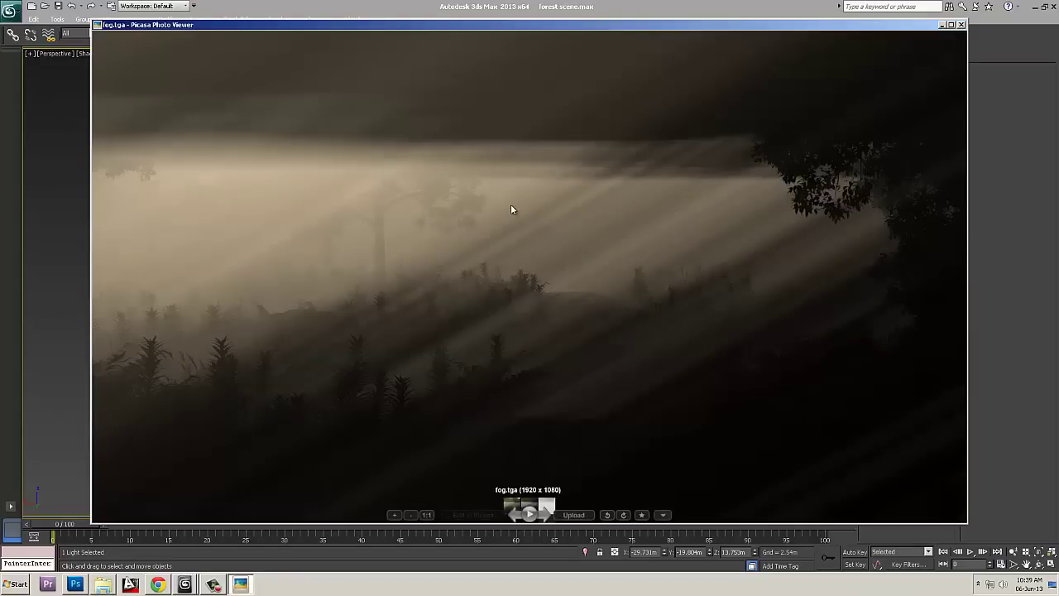
left_click_drag(793, 25, 460, 293)
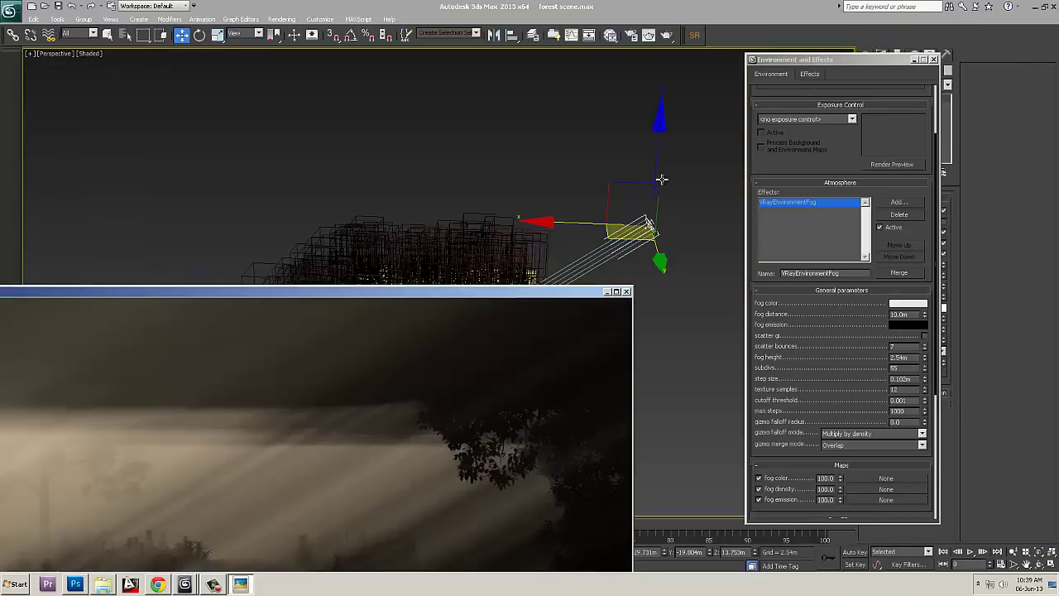
- Show the render elements in the render setup and select the VRayAtmosphere element
left_click(281, 19)
left_click(281, 38)
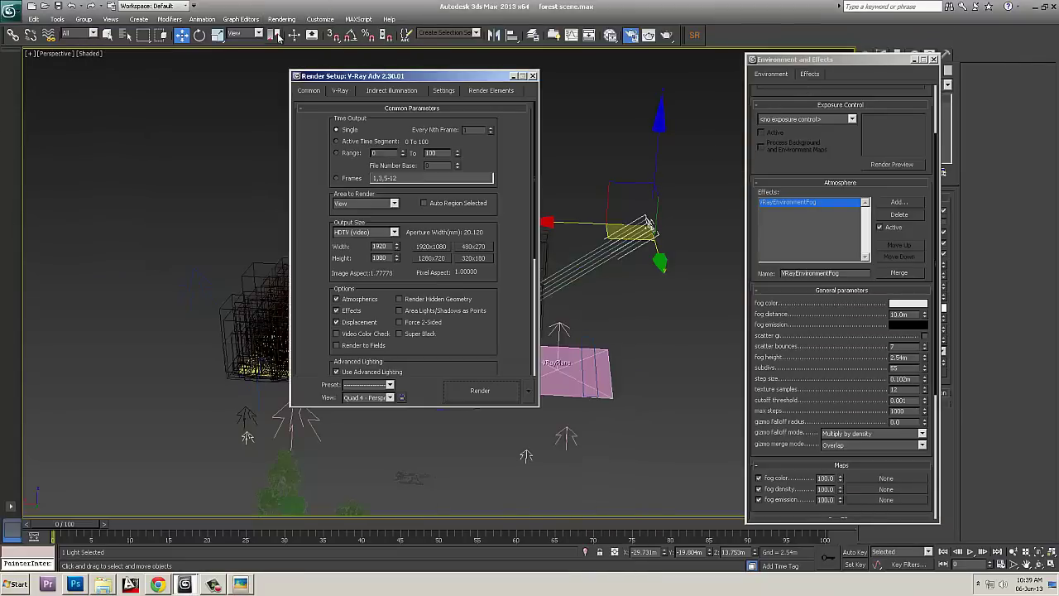
left_click(469, 91)
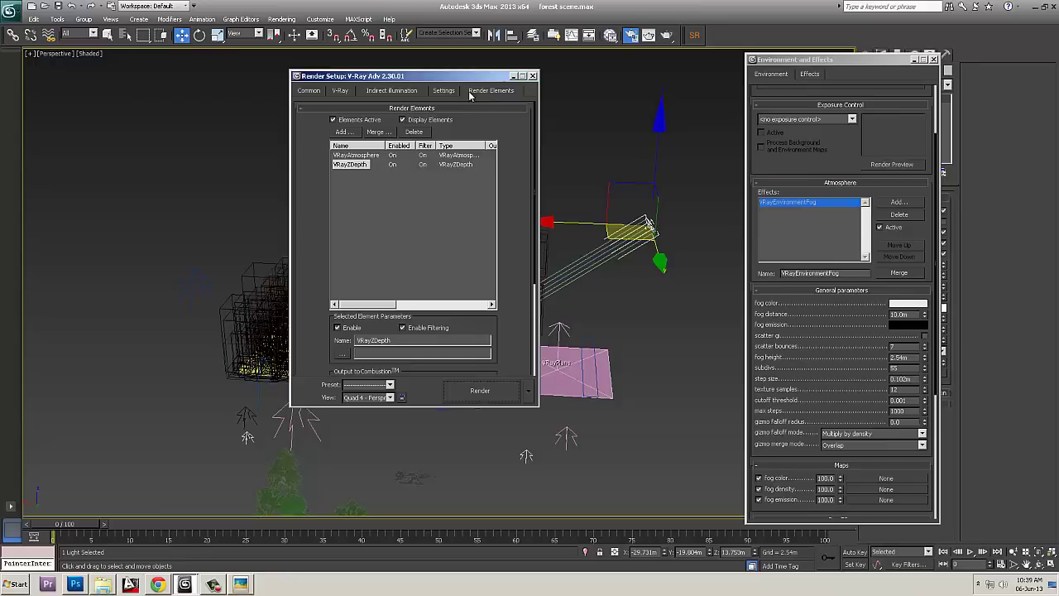
left_click(357, 155)
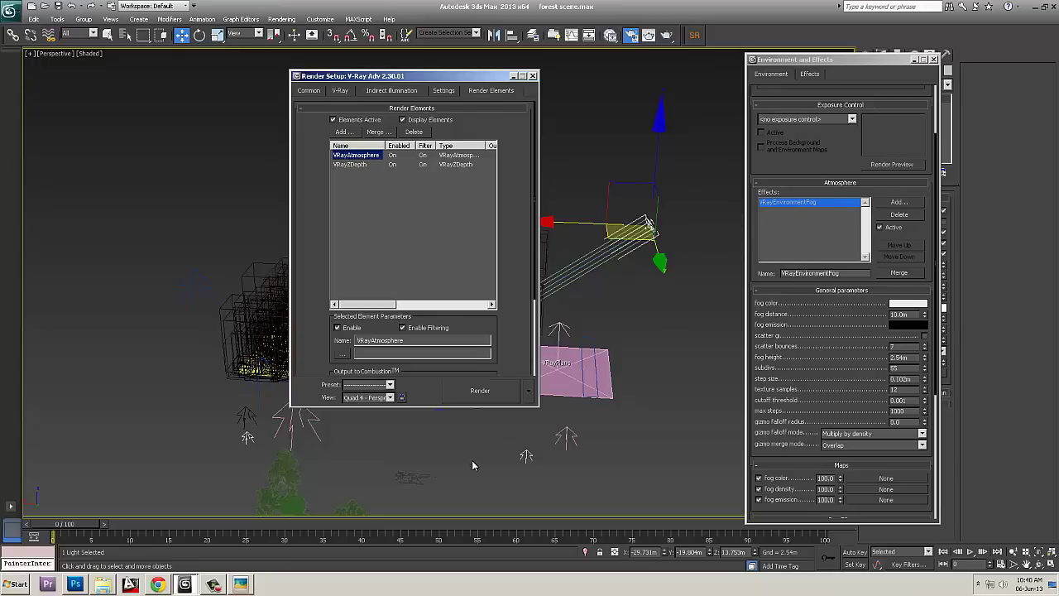
- Switch to the file explorer and view the color.tga, fog.tga and zd.tga passes one after another
left_click(103, 584)
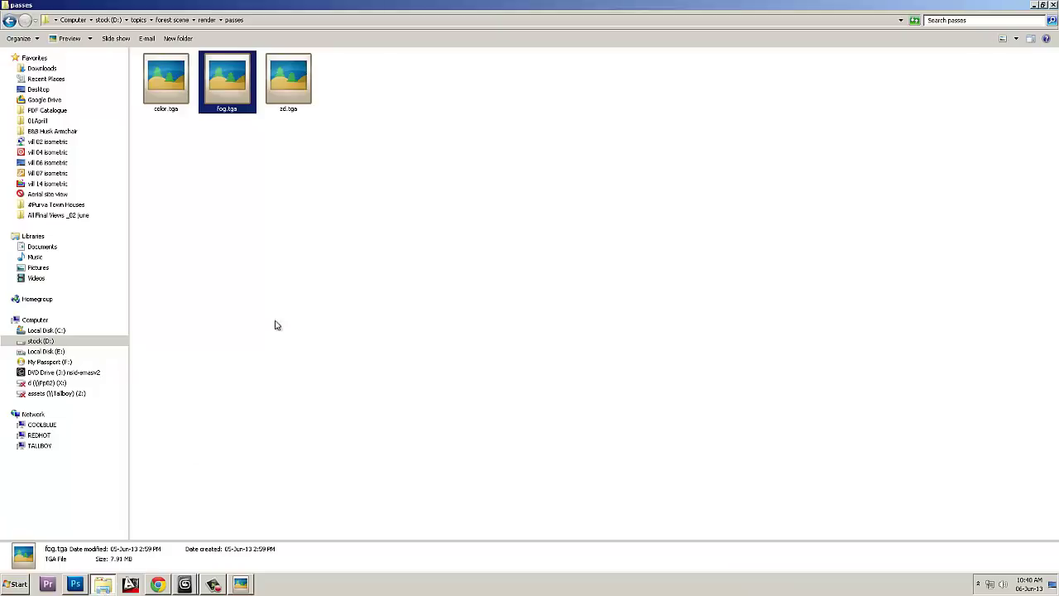
double_click(158, 100)
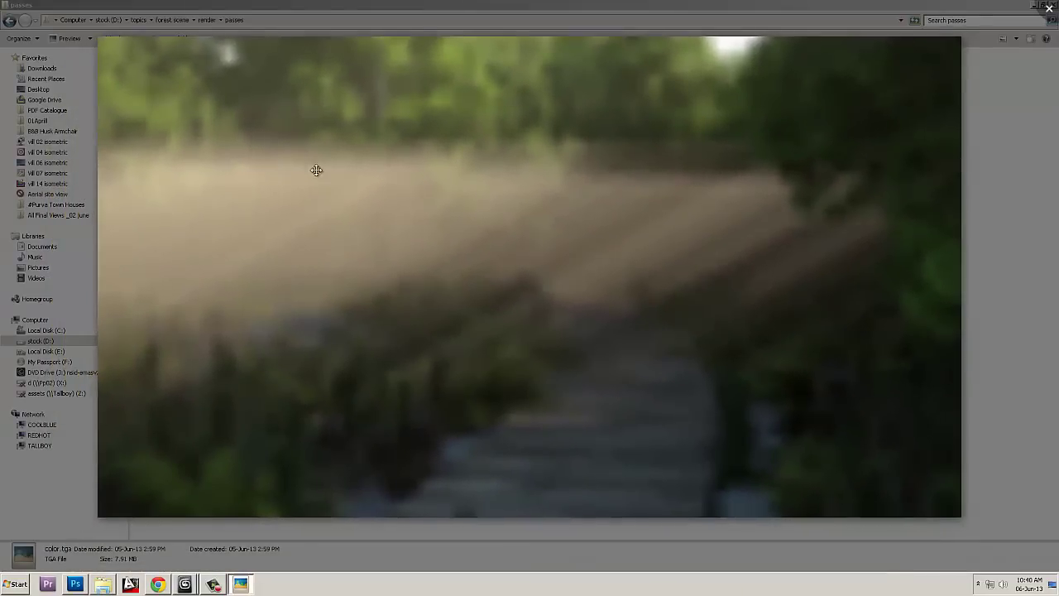
left_click(1050, 8)
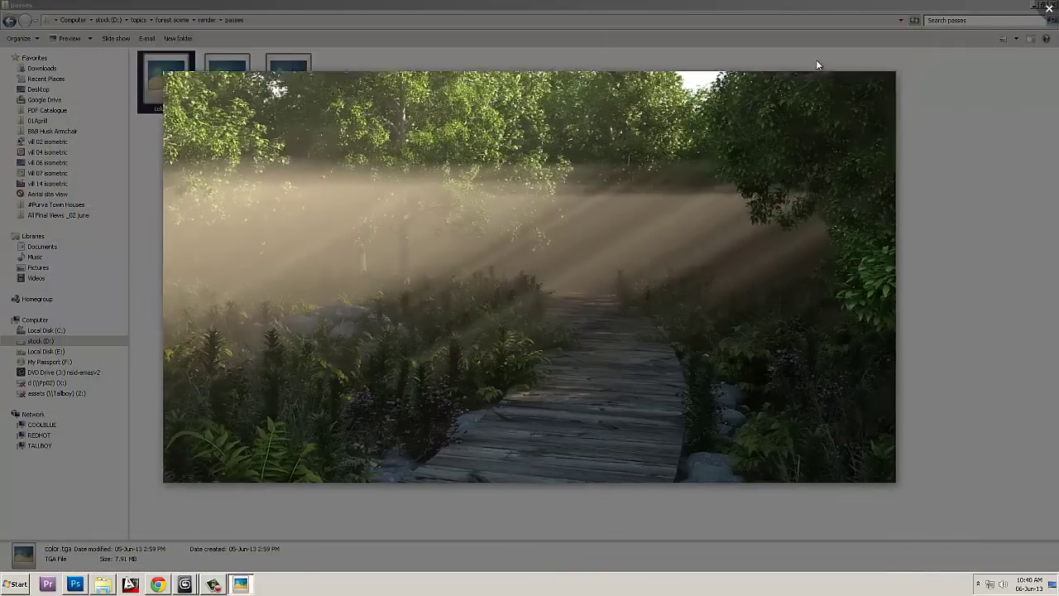
double_click(219, 82)
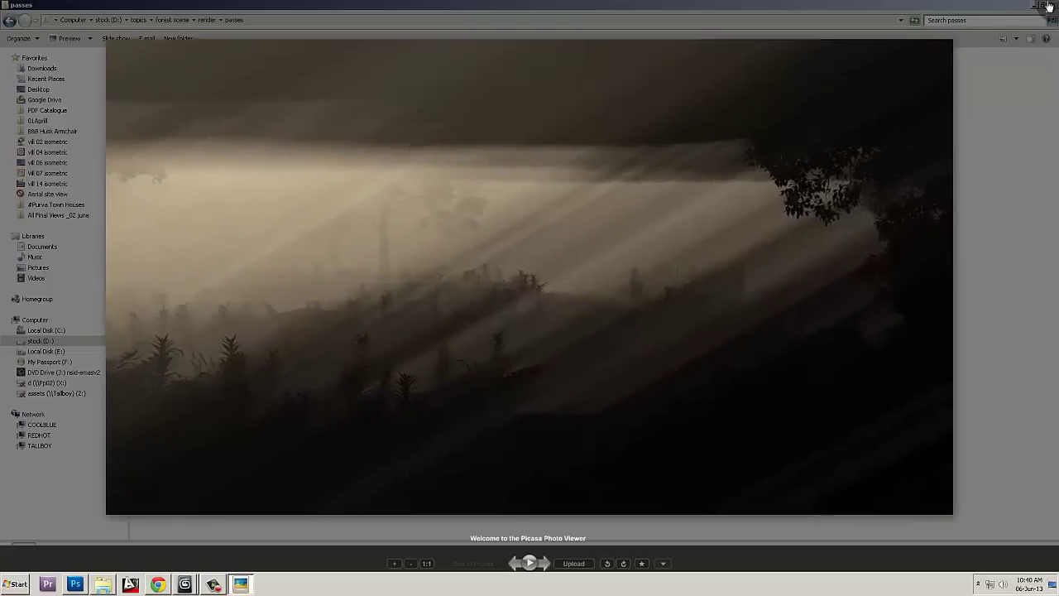
left_click(1049, 8)
left_click(281, 103)
double_click(282, 103)
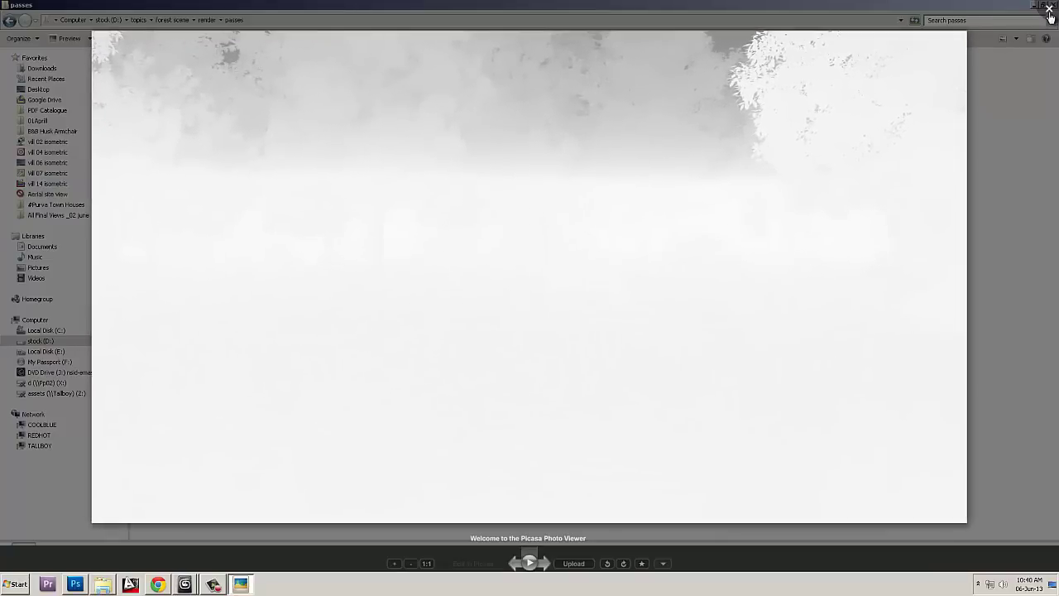
left_click(1050, 8)
- Go back to the forest scene folder and view the forest-trail wallpaper and the first two reference photos
left_click(9, 20)
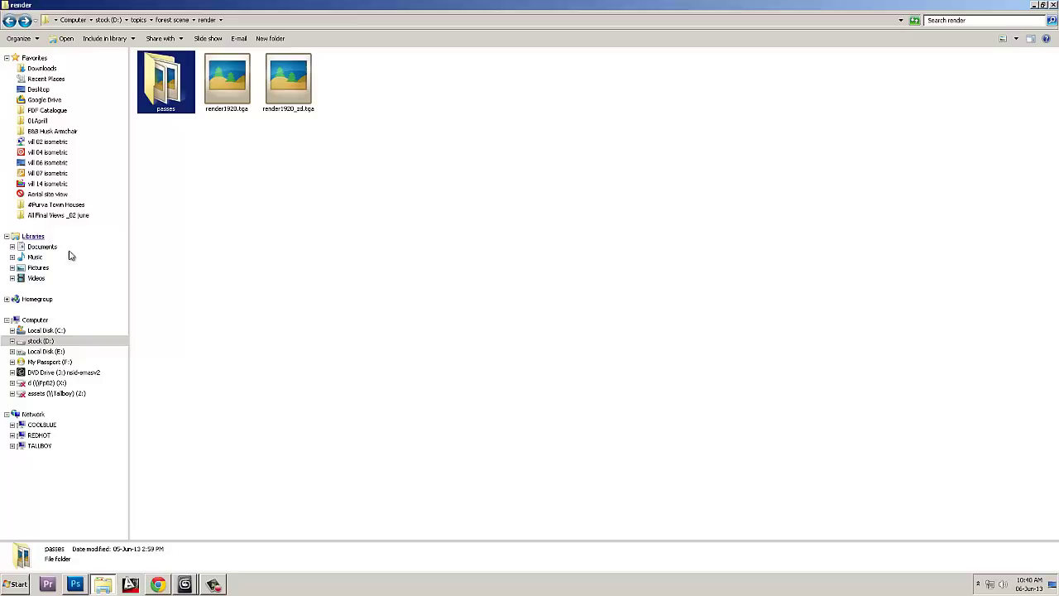
left_click(9, 20)
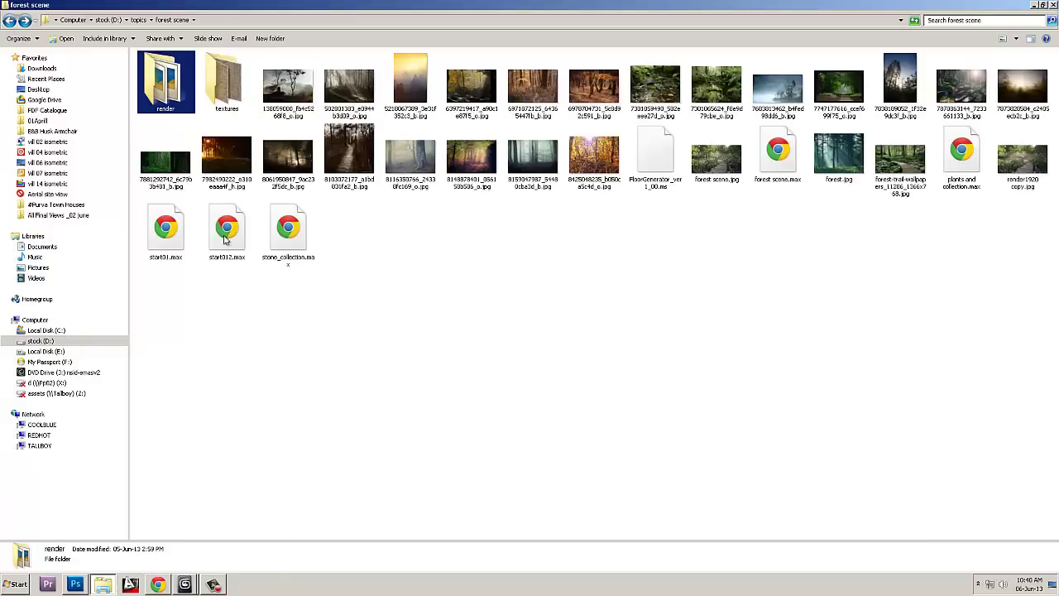
double_click(901, 163)
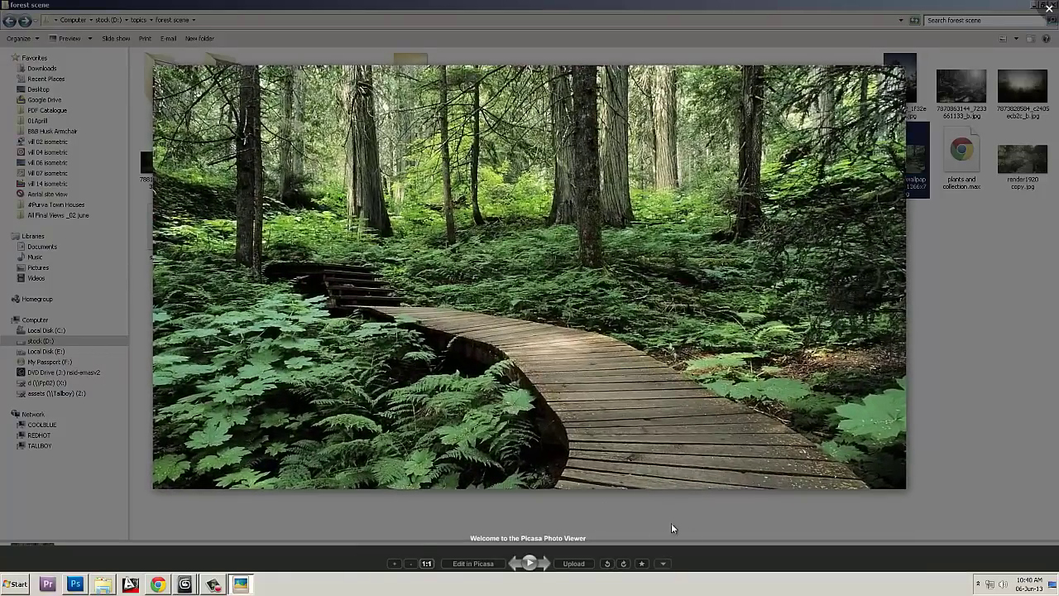
left_click(1048, 8)
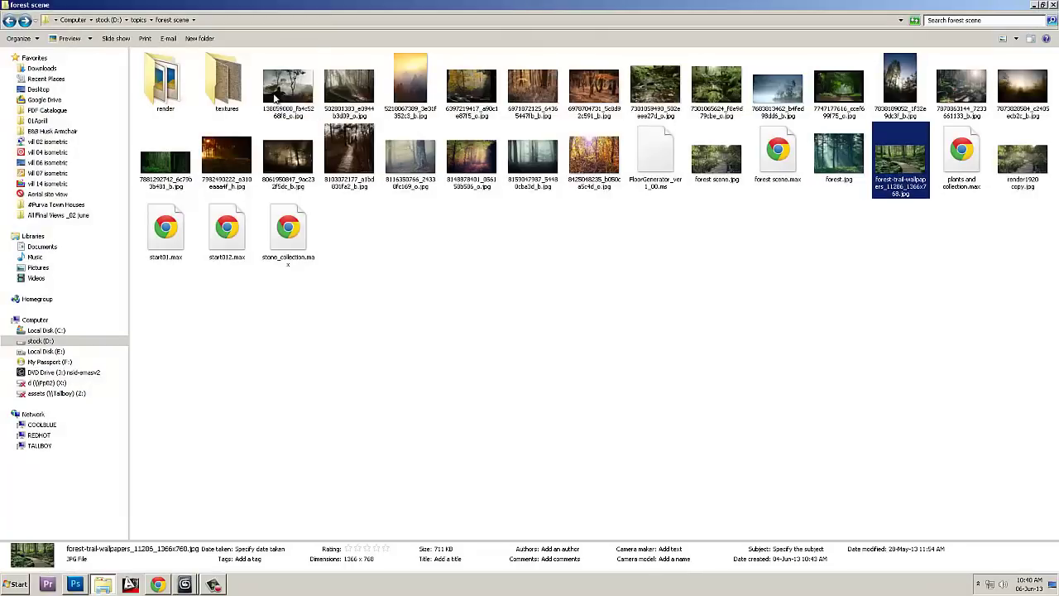
double_click(277, 95)
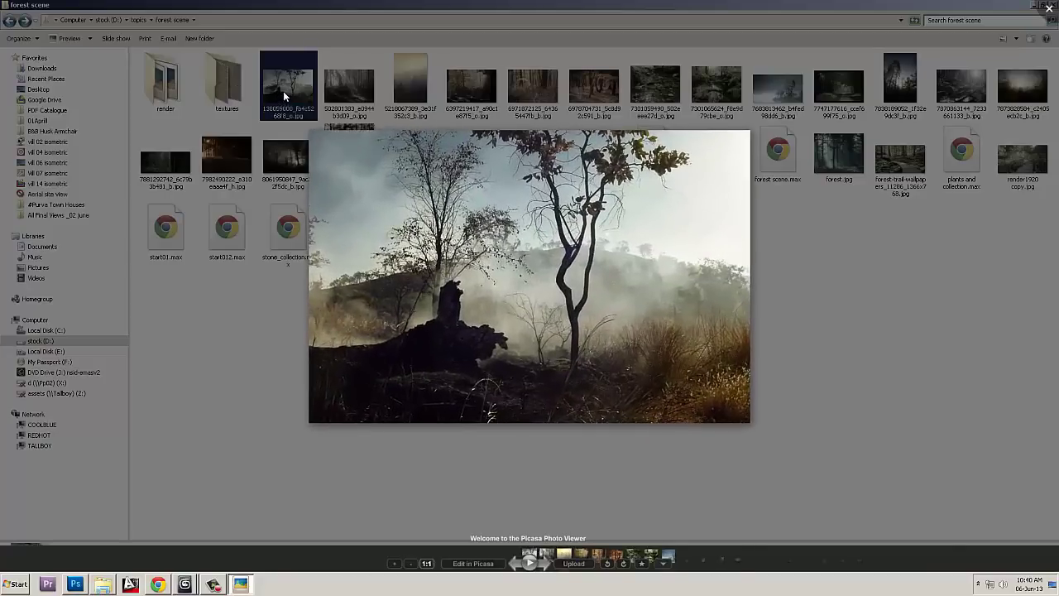
key("Right")
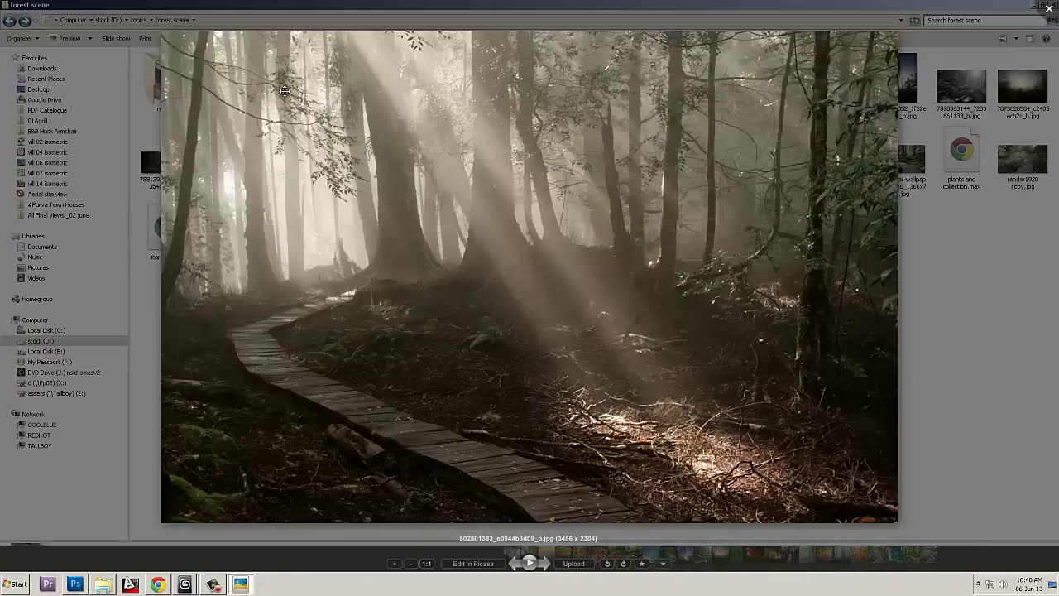
- Browse the remaining forest reference photos one after another up to forest.jpg, and return to the finished forest scene.jpg render
key("Right")
key("Right")
key("Right")
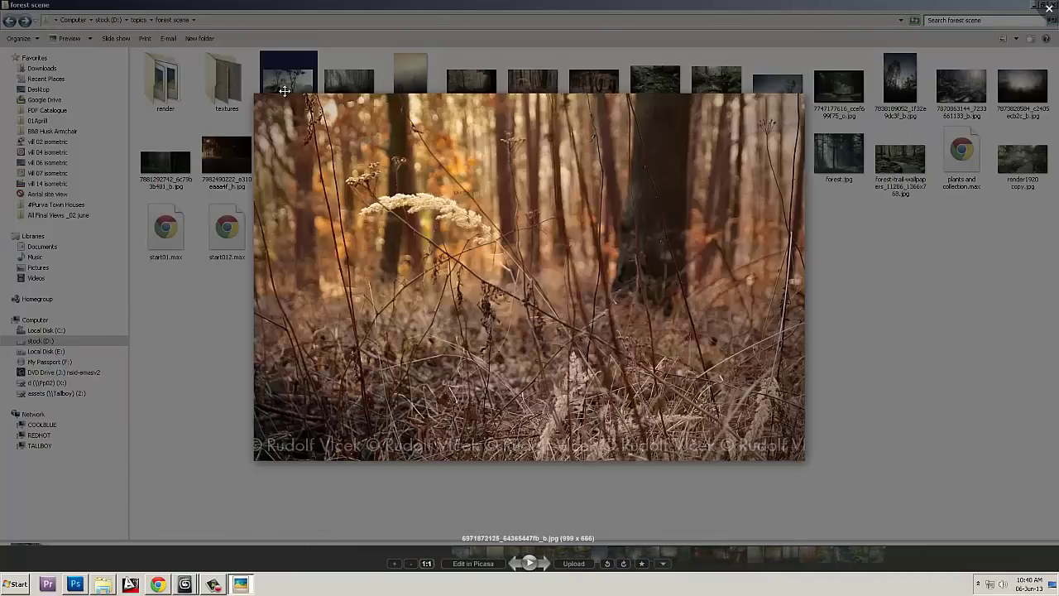
key("Right")
key("Right")
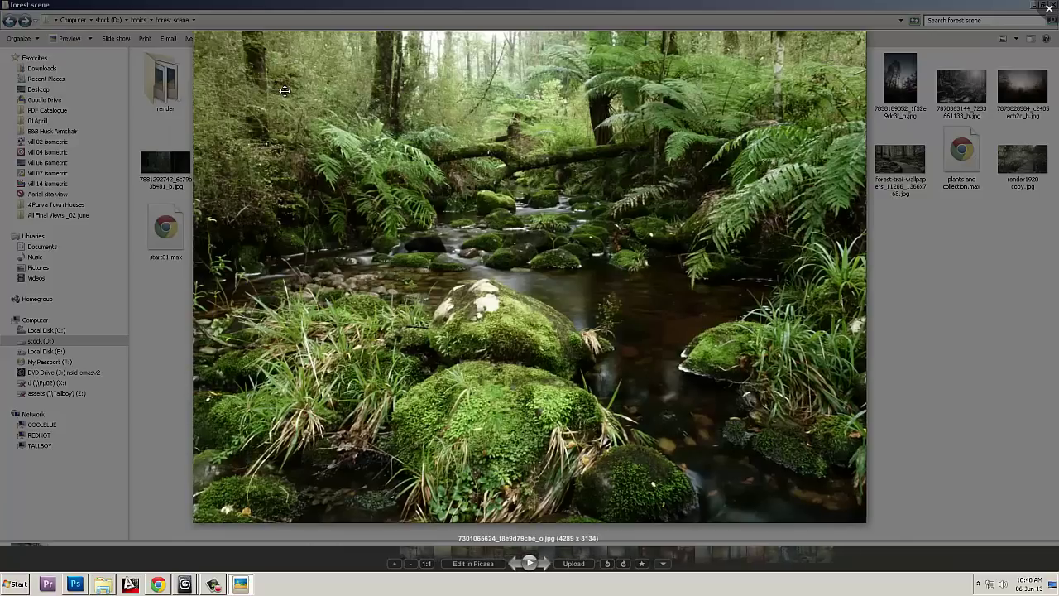
key("Right")
key("Right")
key("Right")
key("Right")
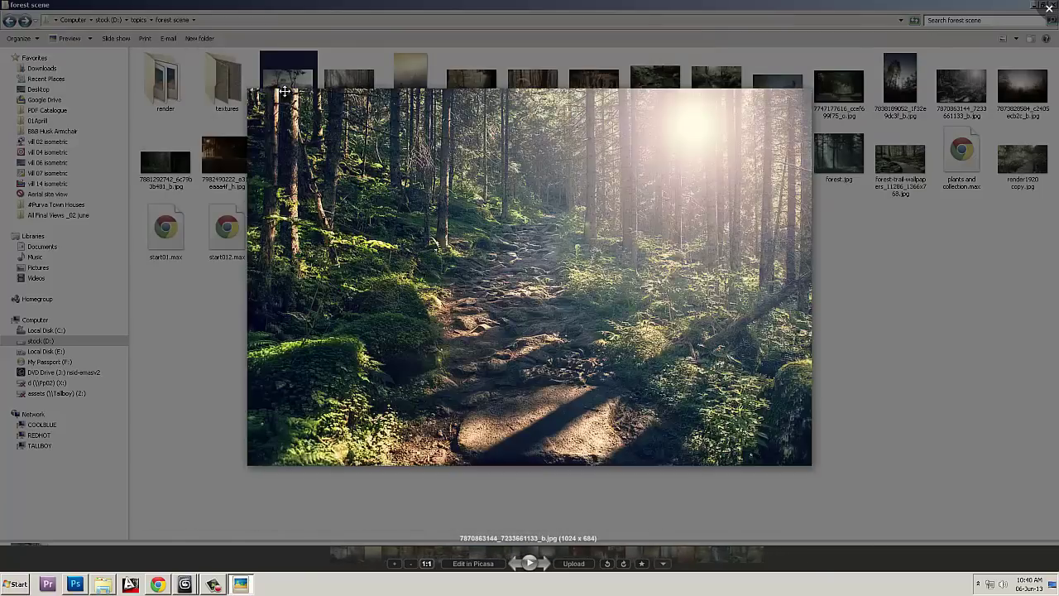
key("Right")
key("Right")
key("Right")
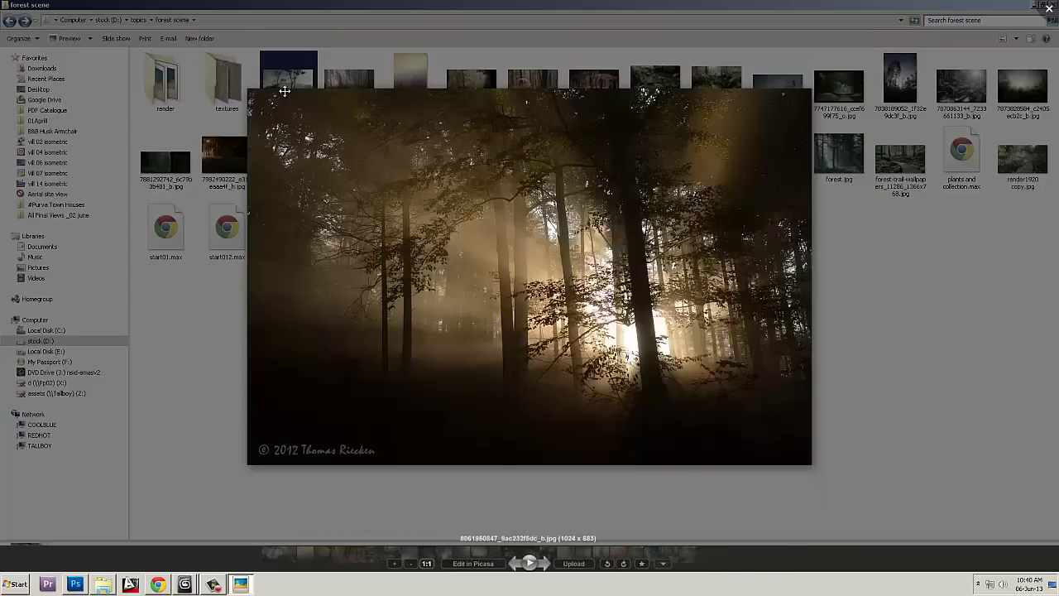
key("Right")
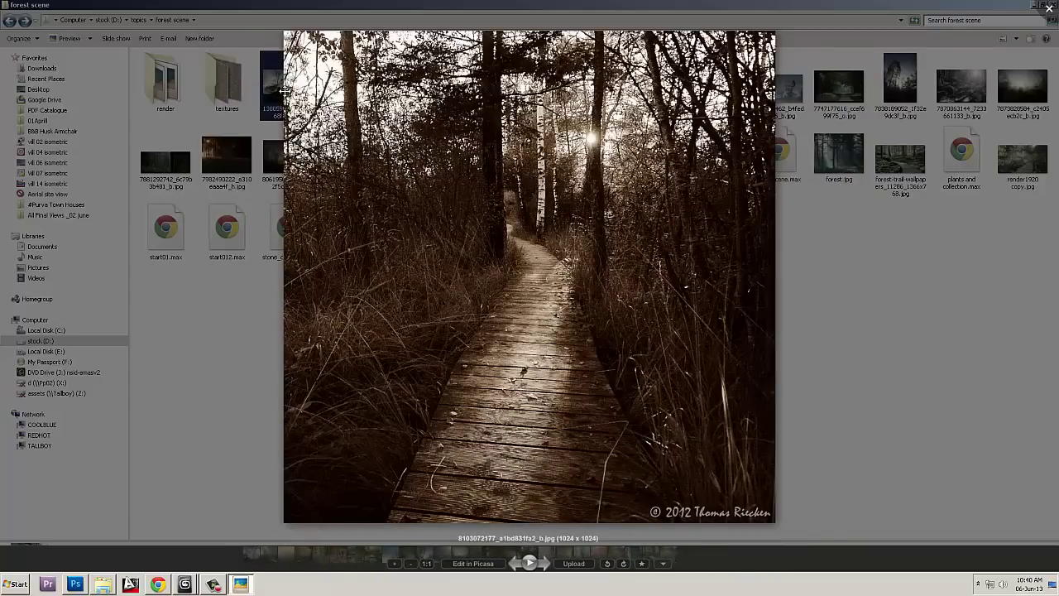
key("Right")
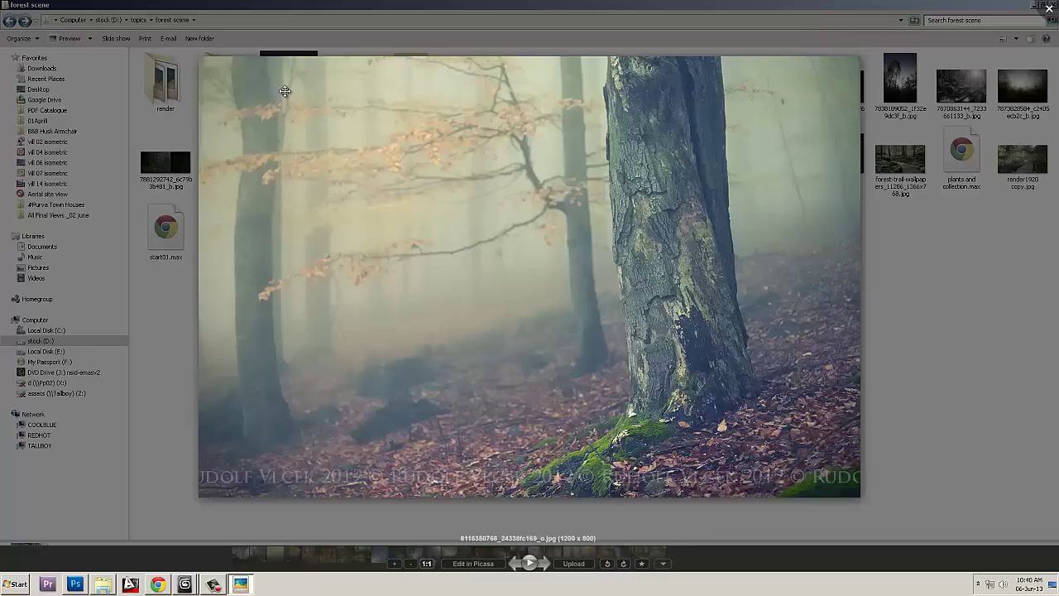
key("Right")
key("Right")
key("Right")
key("Right")
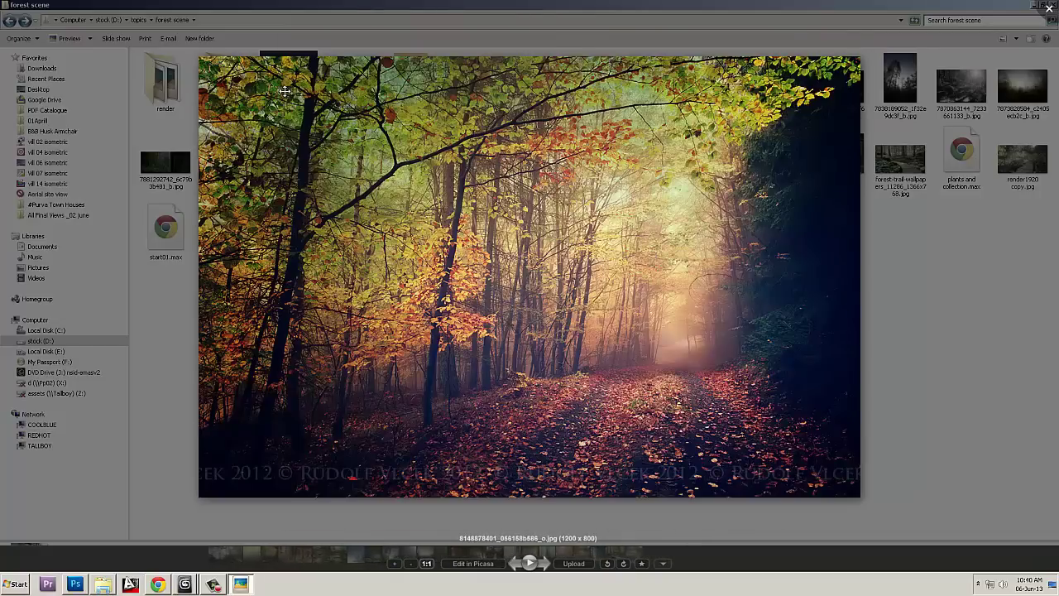
key("Right")
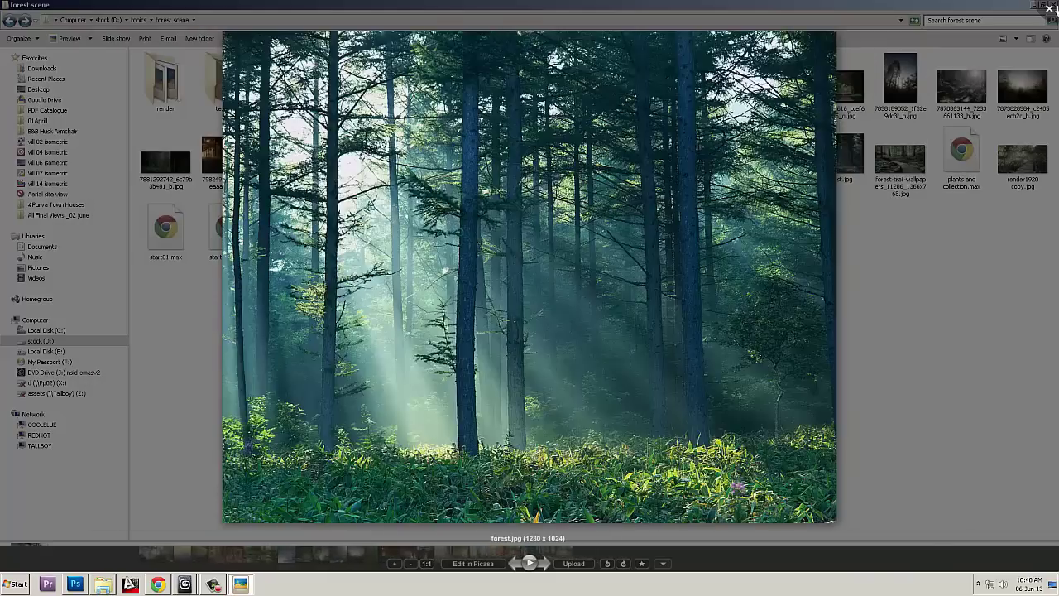
key("Left")
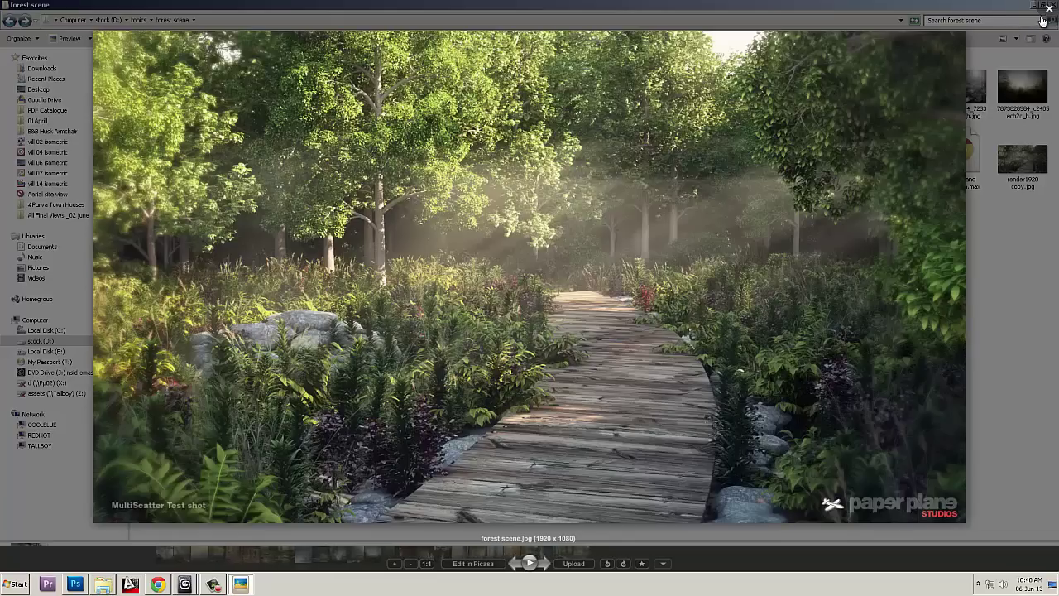